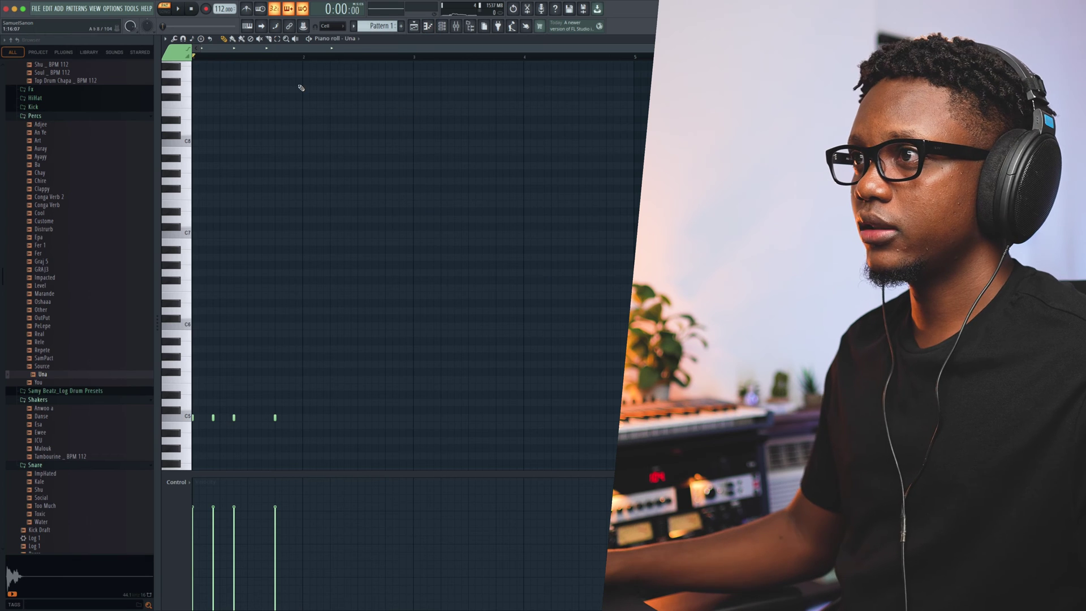
Duplicate the four Una notes in the piano roll until the rhythm fills four bars.
drag(304, 58, 24, 70)
key(super+b)
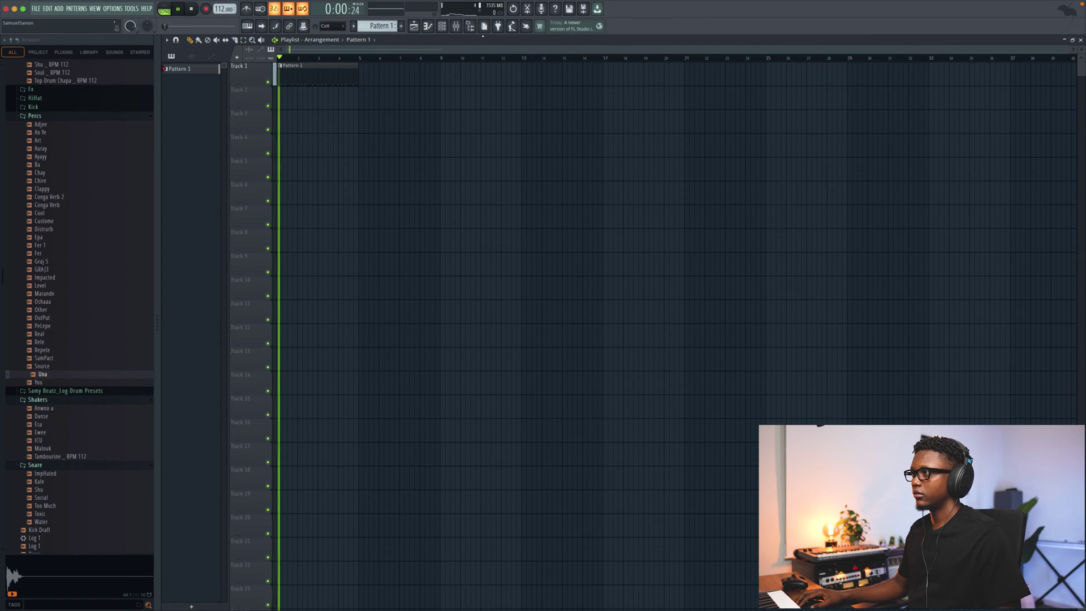
Open the Una channel from the channel rack and link it to the first free mixer track.
click(442, 27)
key(space)
click(379, 199)
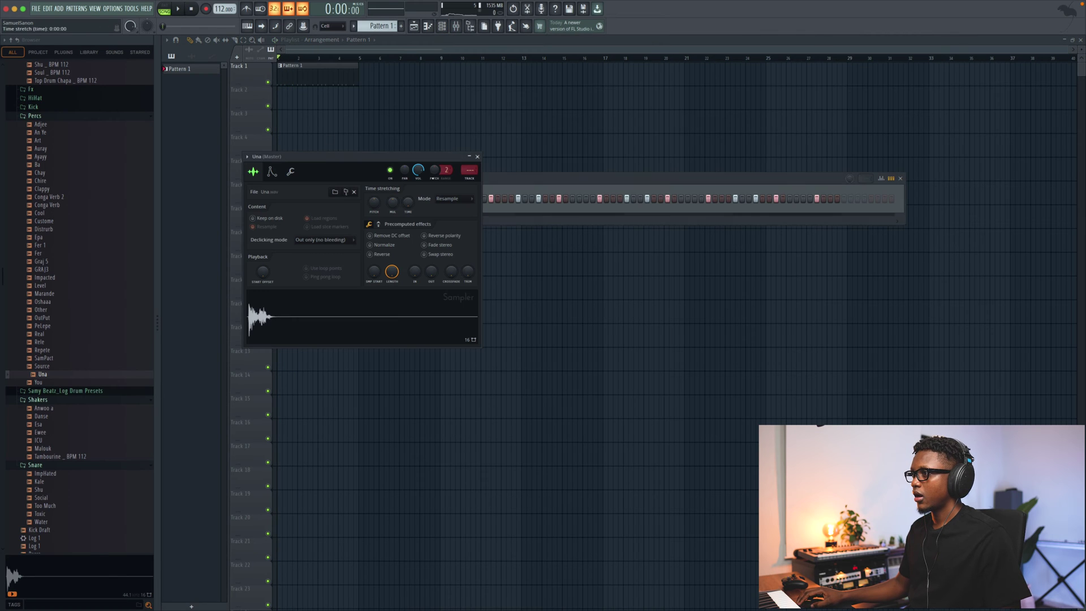
key(super+l)
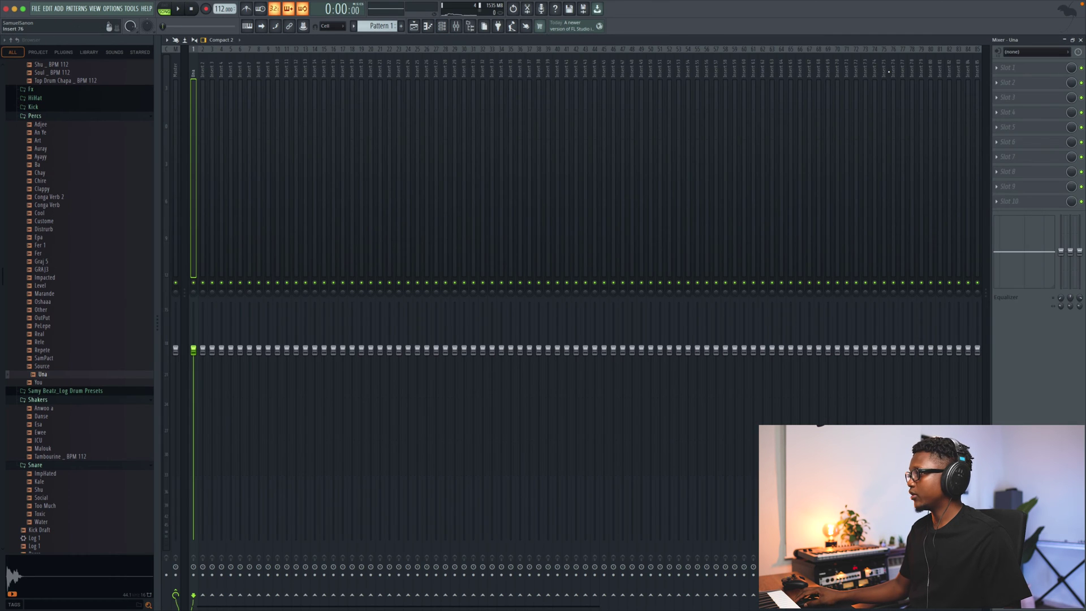
Load the saved mixer track state SB _ Flanger Perc on the Una mixer track and close the mixer.
click(999, 74)
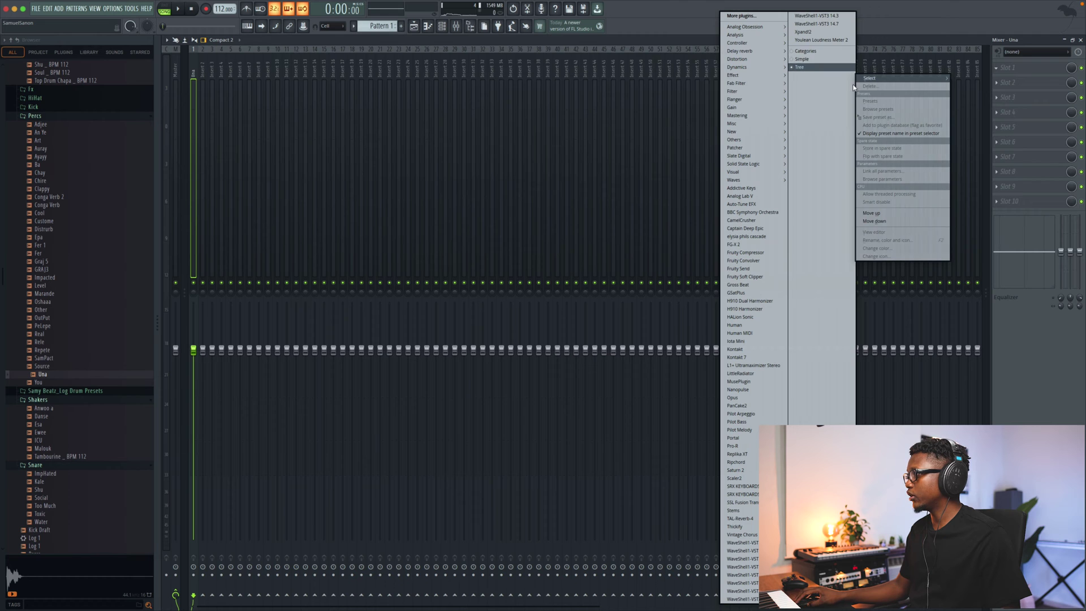
click(987, 55)
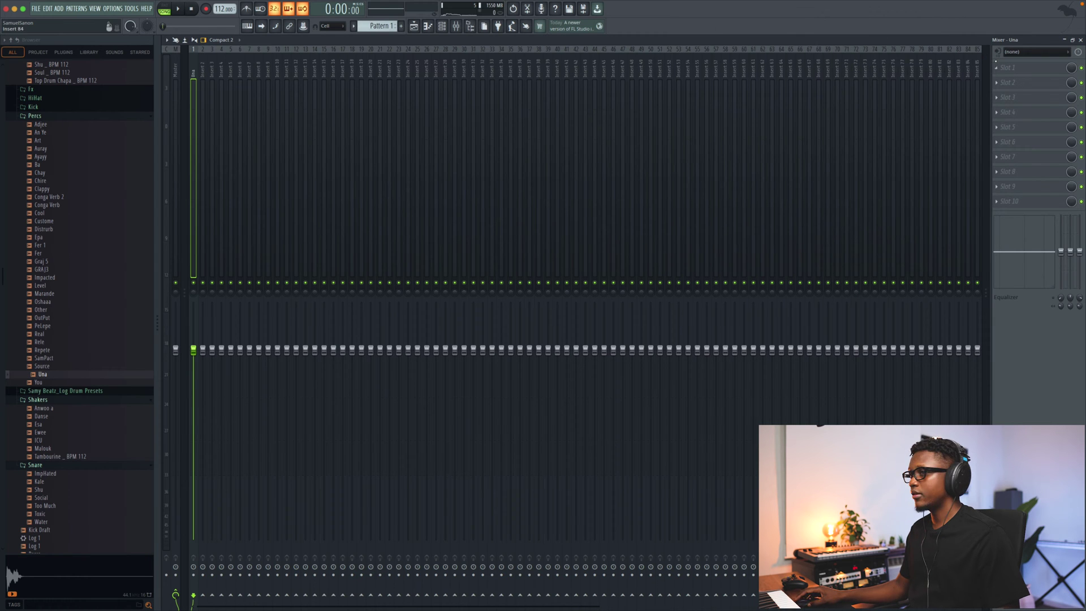
right_click(192, 79)
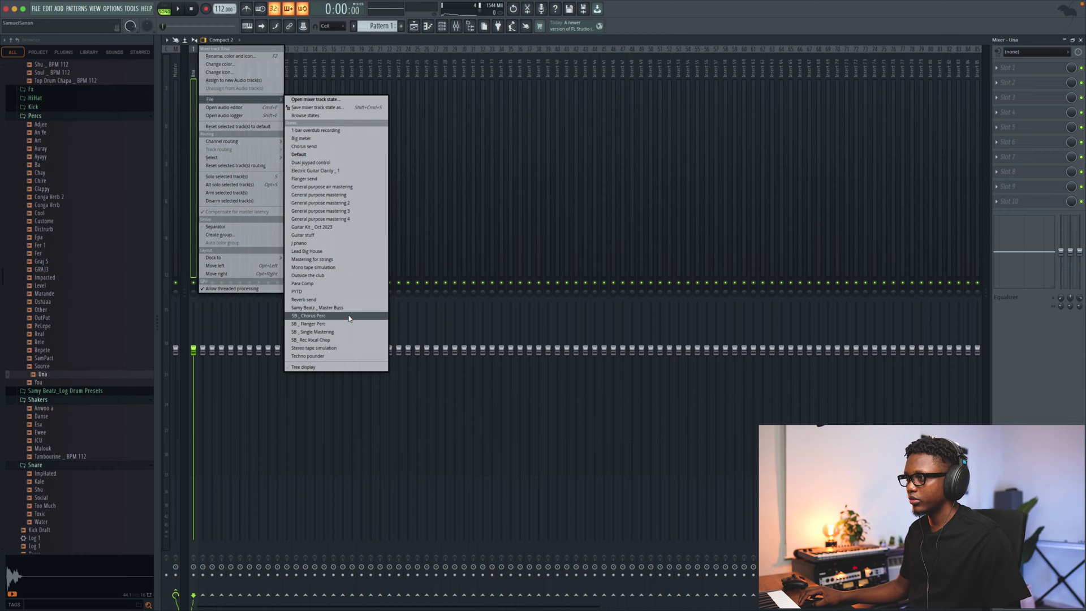
click(317, 323)
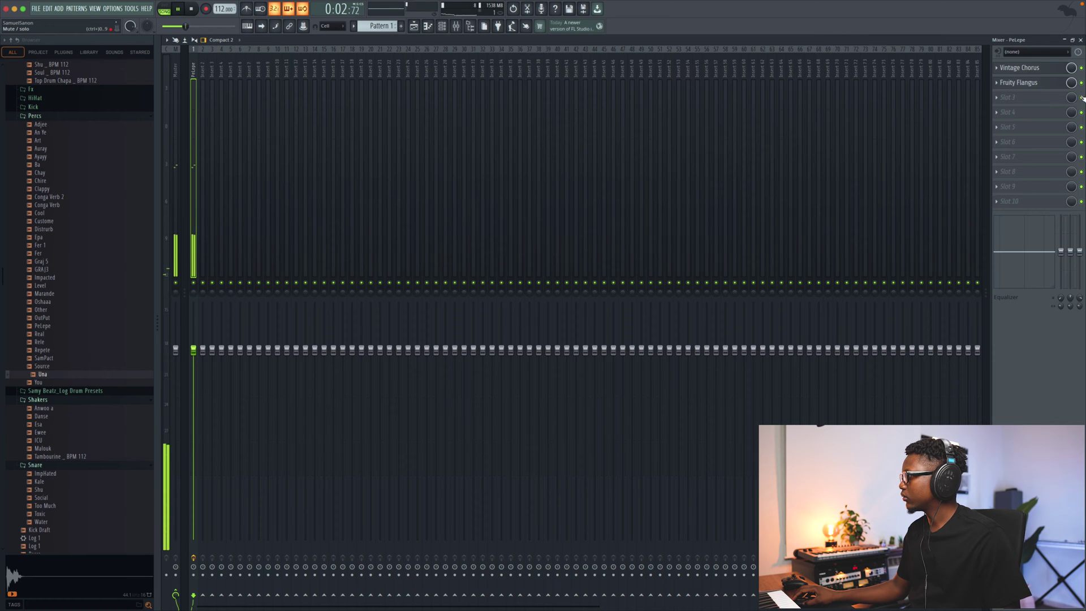
click(1080, 40)
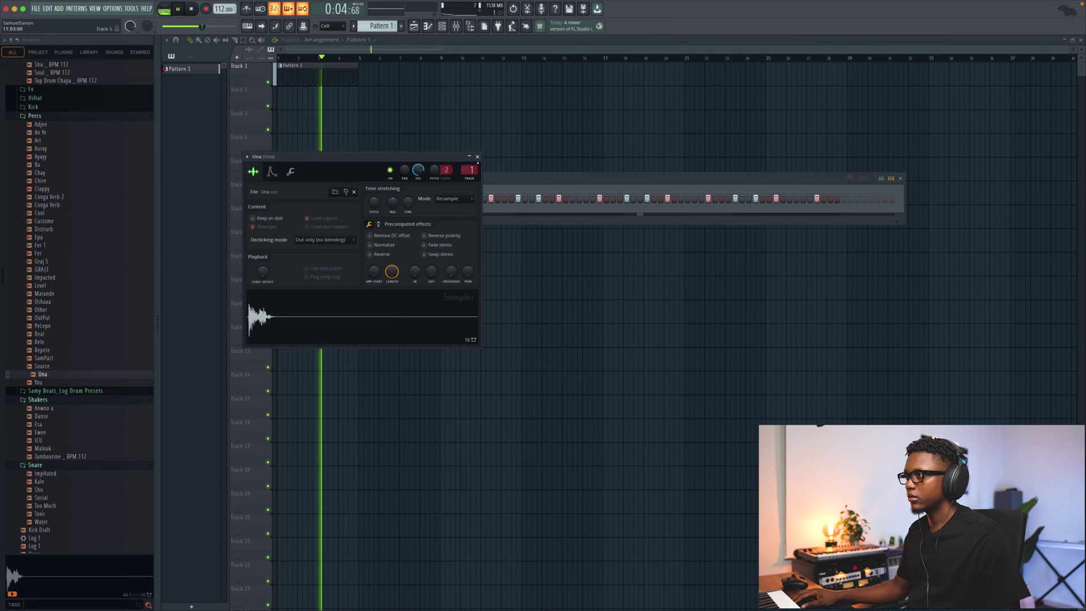
Add the PeLepe, Ba, Chay, Marande and Disturb percussion samples as new channels below Una.
drag(48, 293, 396, 250)
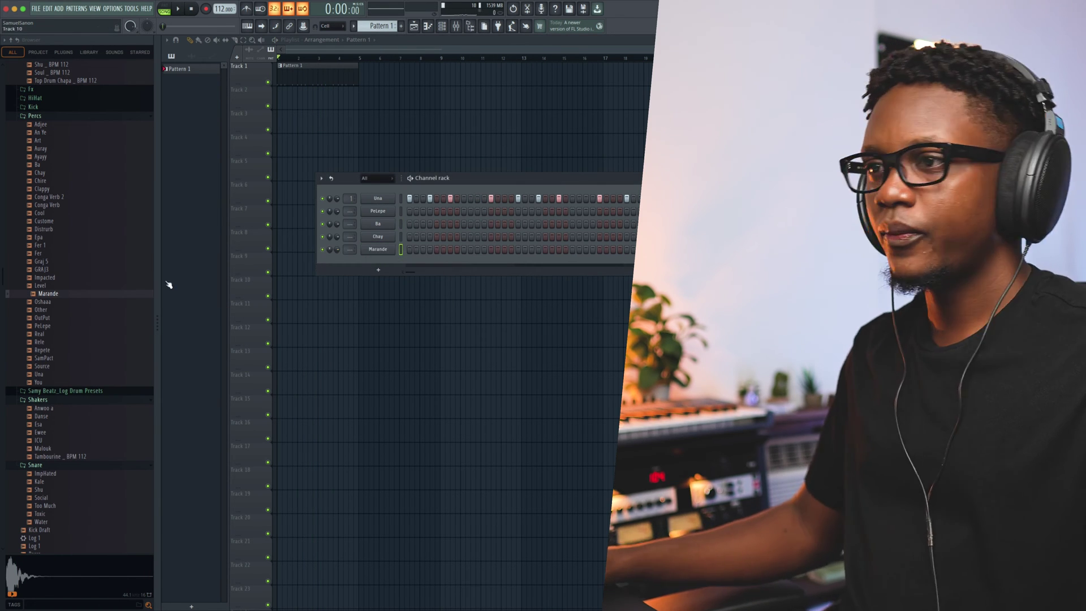
drag(47, 229, 397, 274)
Program hits for PeLepe on steps 1 and 33, Ba on 4 and 36, Chay on 7 and 40, Marande on 9 and 42, Disturb on 31.
click(409, 211)
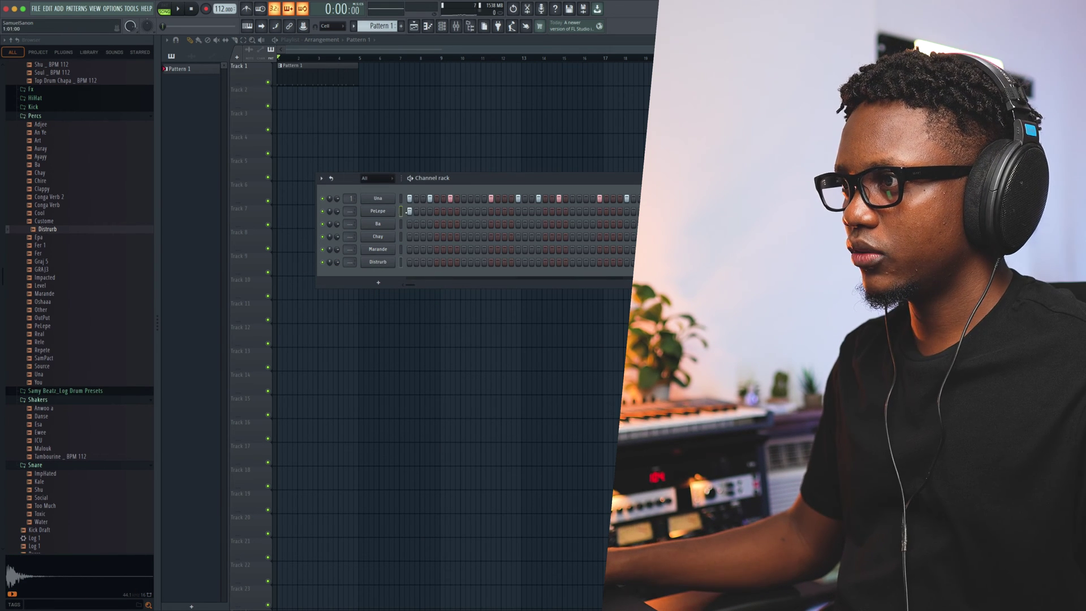
key(space)
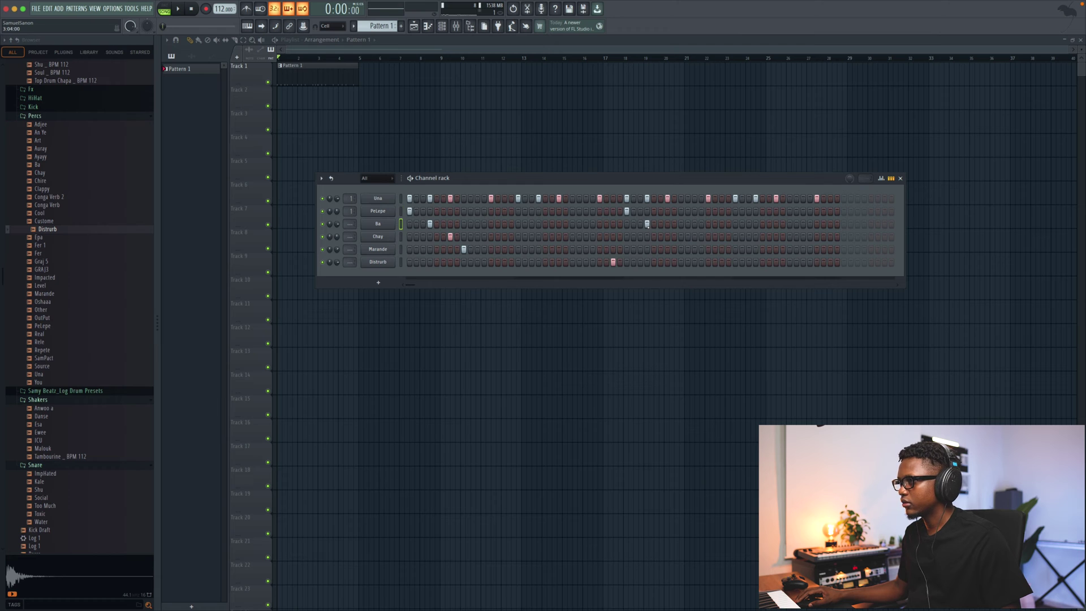
click(674, 236)
click(687, 249)
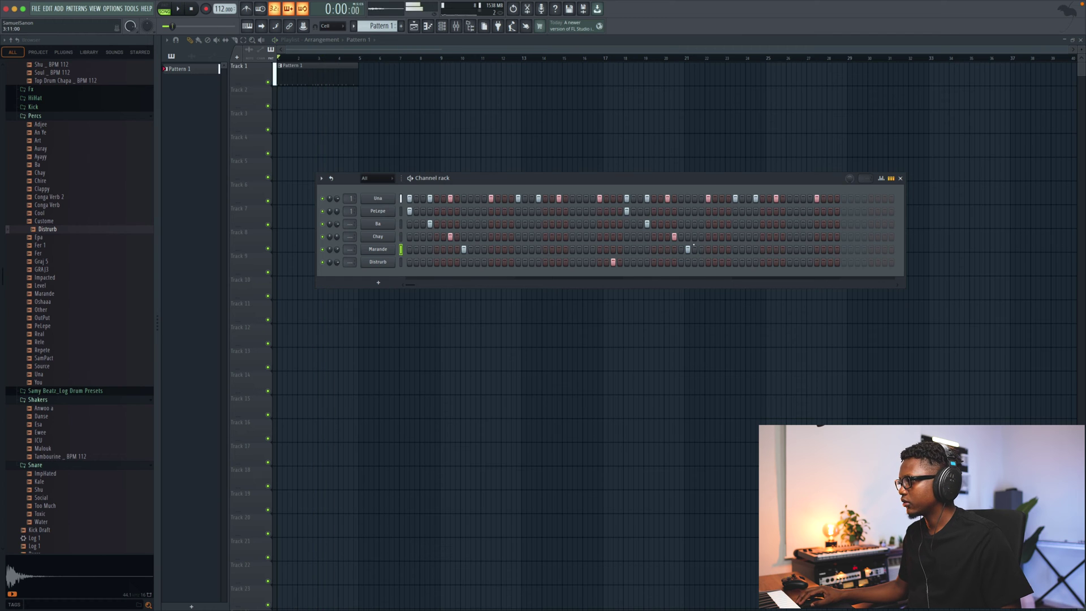
Shift the second Chay hit to step 39 and the second Marande hit to step 41, and repeat the Disturb hit on step 63.
right_click(674, 238)
click(667, 237)
right_click(687, 249)
click(680, 249)
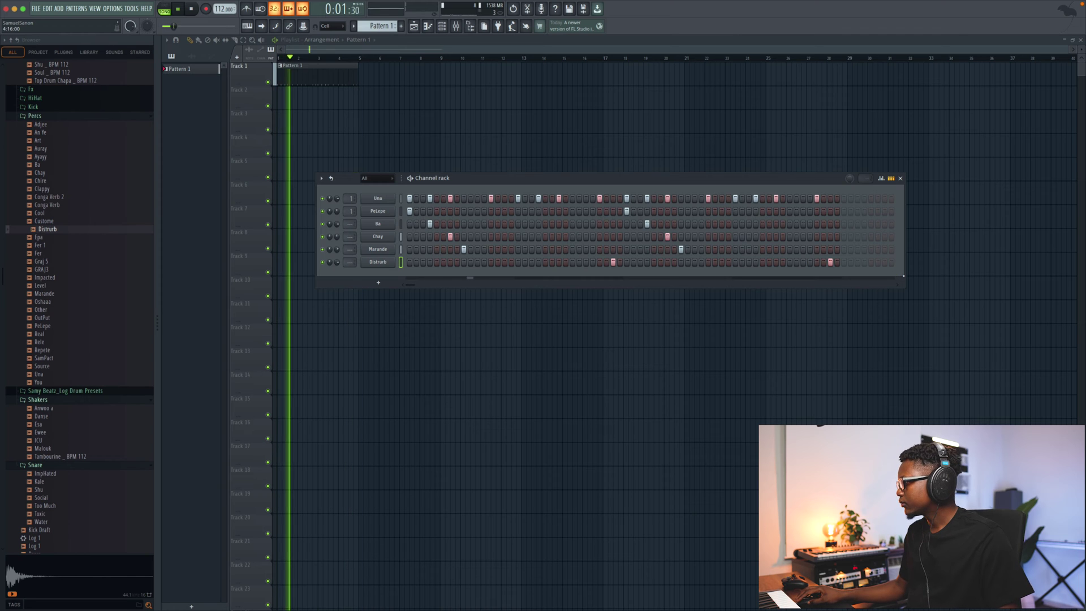
Narrow the channel rack window so it ends at step 64, and stop playback.
drag(905, 269, 851, 269)
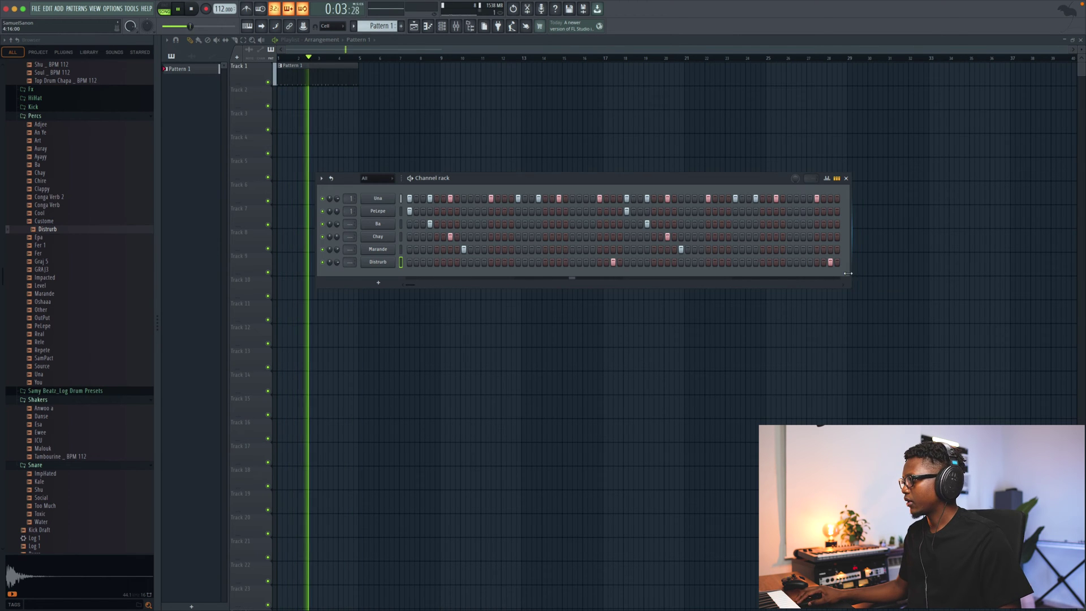
key(space)
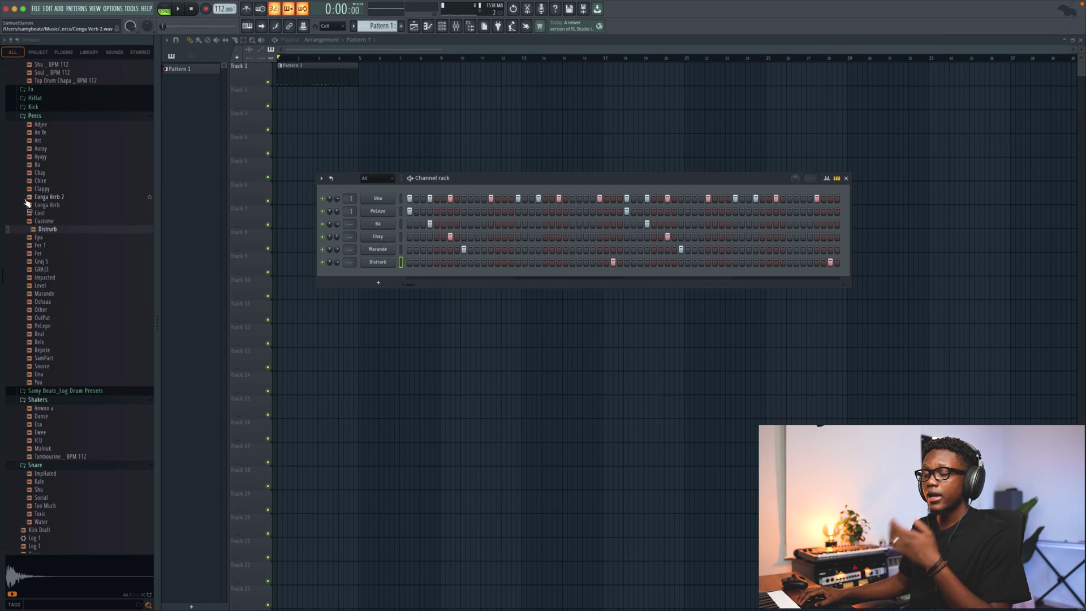
Place the Tambourine _ BPM 112 loop on playlist Track 2 at about -14.6 dB and the Malouk shaker on Track 3 at about -13 dB.
scroll(27, 204, up, 10)
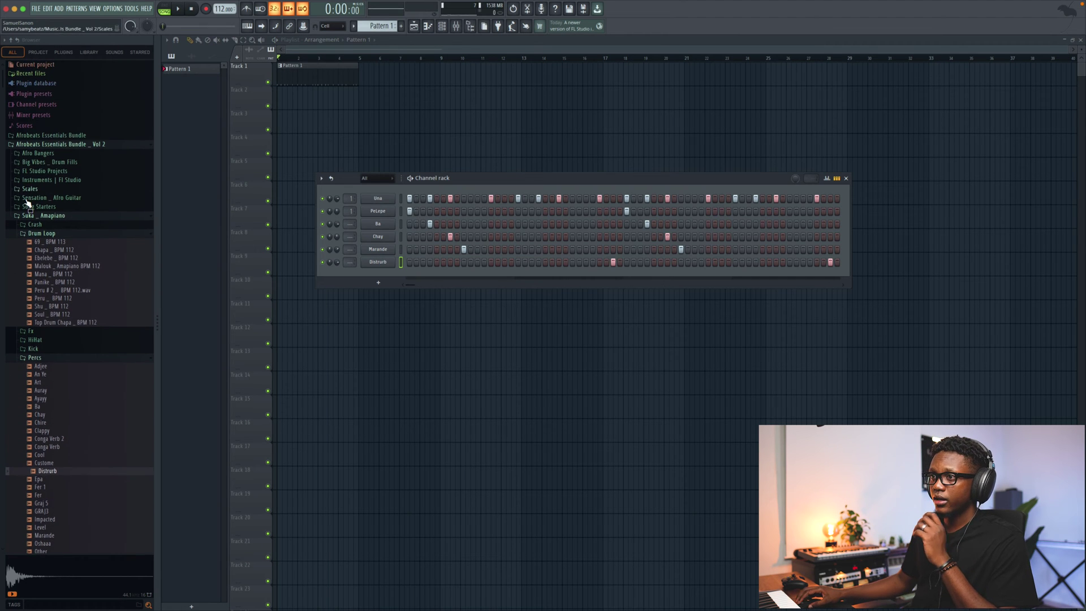
scroll(38, 243, down, 15)
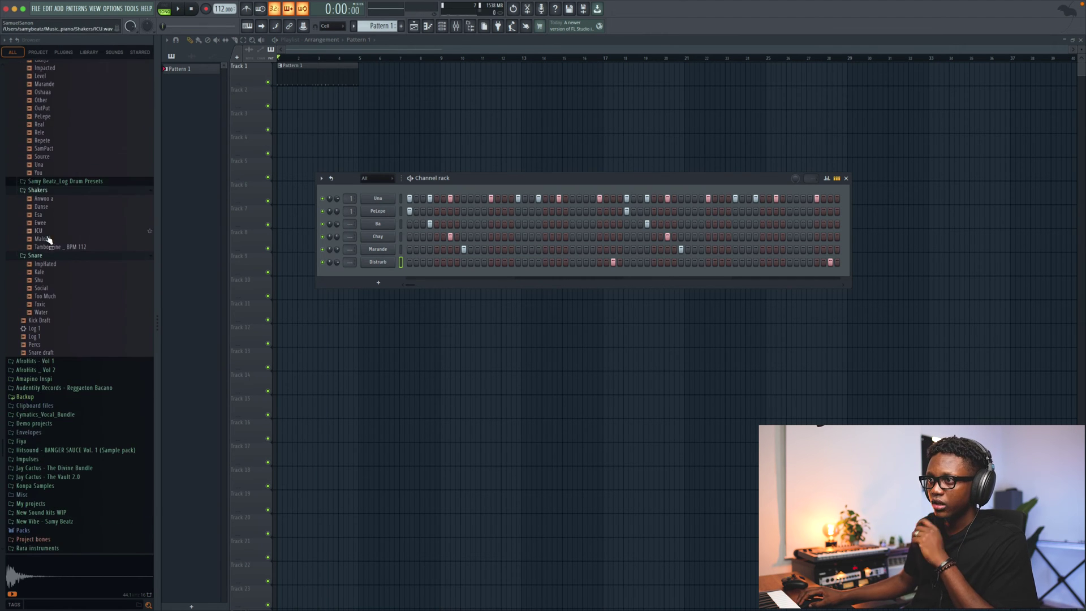
drag(319, 163, 317, 115)
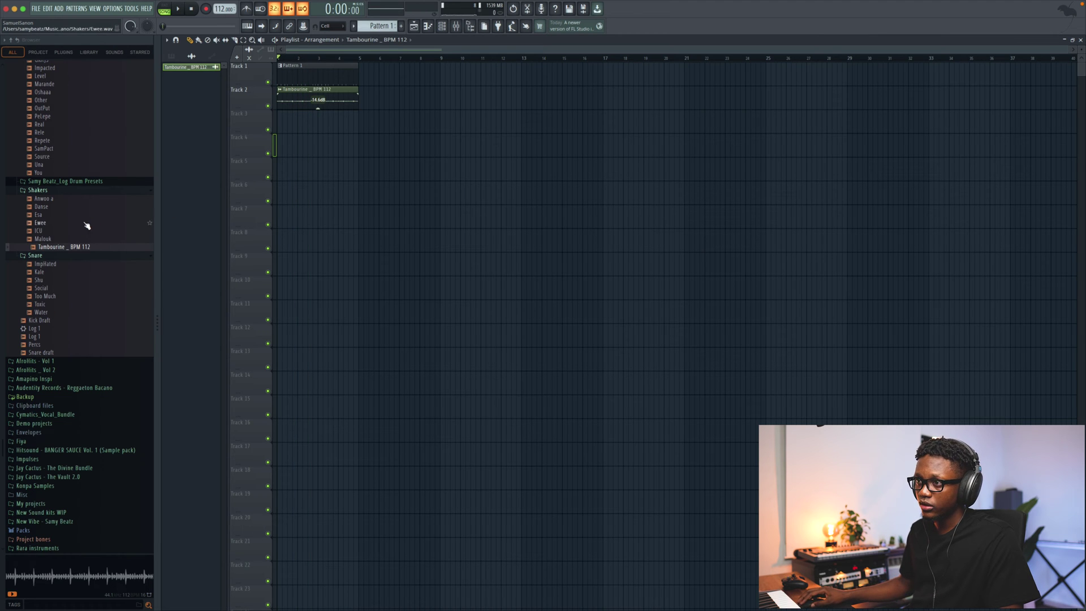
drag(268, 189, 301, 143)
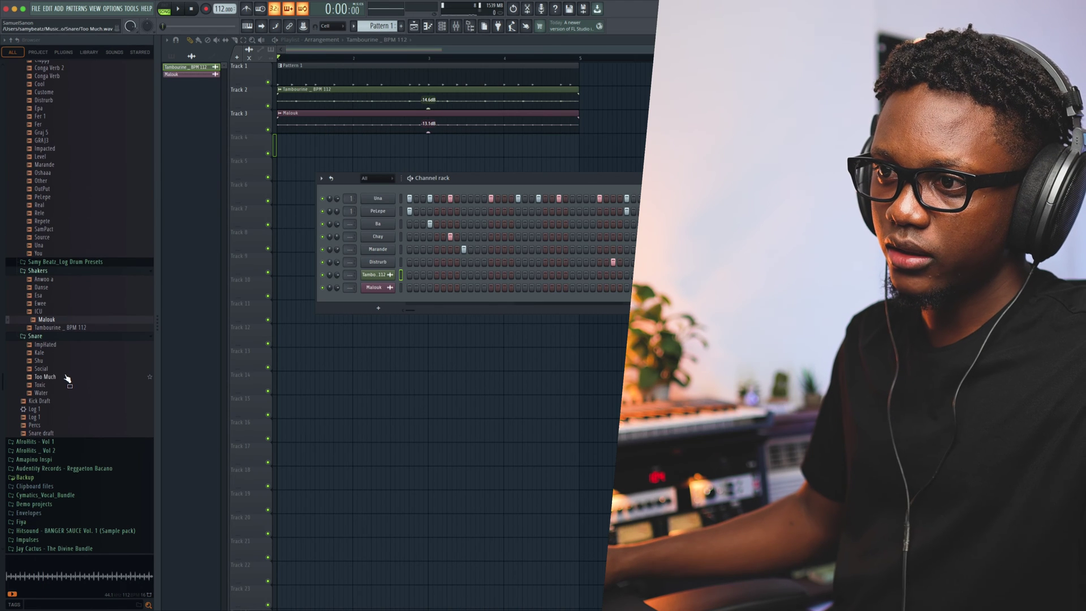
Add the Adje kick sample as the first channel in the rack, fill every 4 steps with it, and play the pattern.
scroll(65, 376, up, 6)
scroll(66, 361, up, 5)
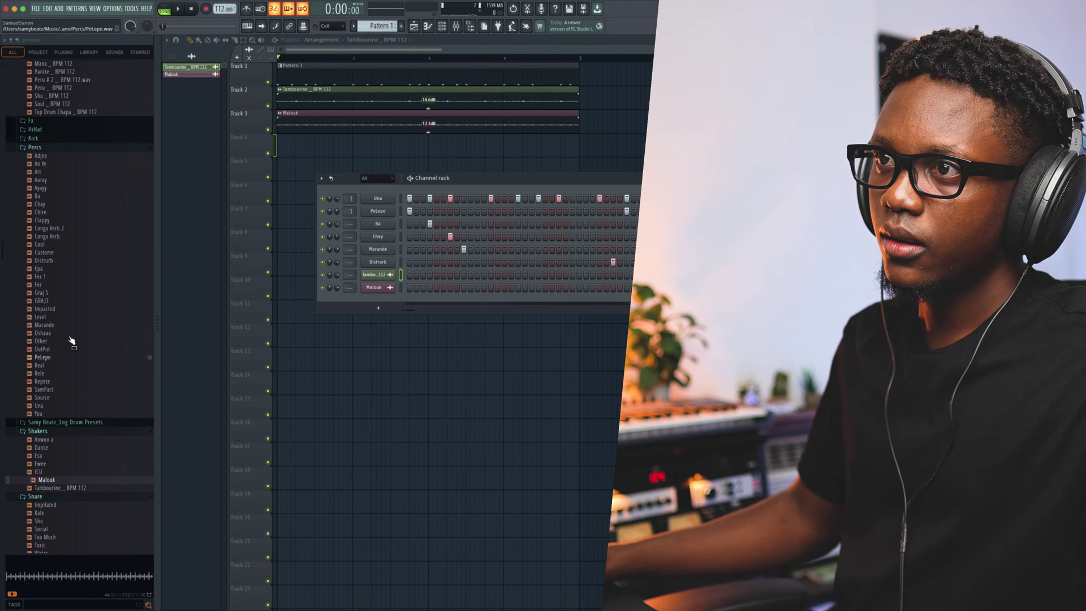
click(53, 157)
drag(39, 147, 378, 199)
right_click(383, 202)
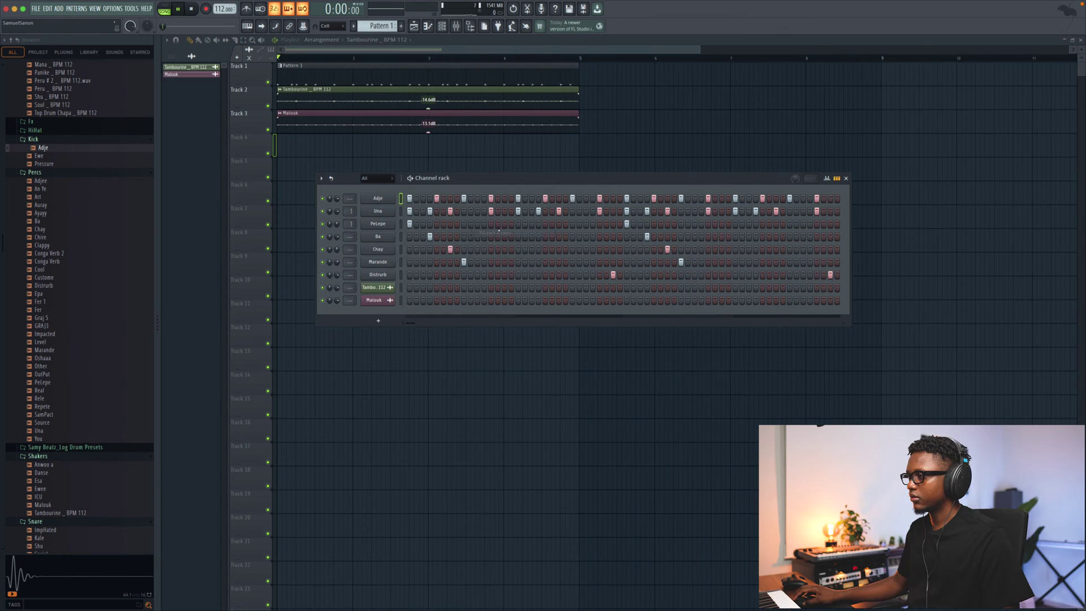
key(space)
Route the Chay channel to mixer track 1.
scroll(349, 249, up, 1)
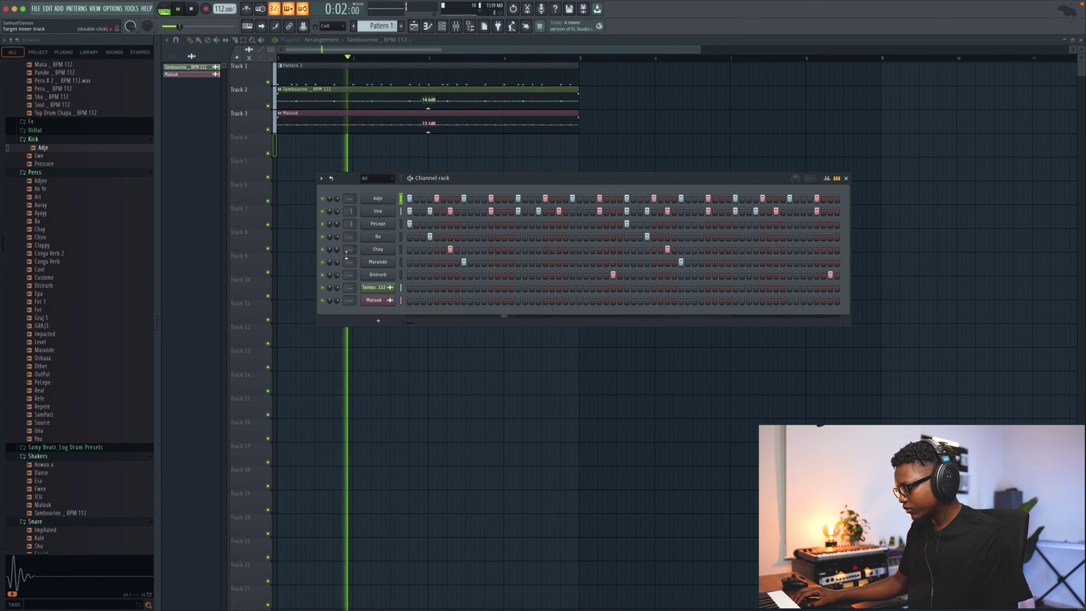
scroll(308, 277, down, 1)
Load the Peru # 2 _ BPM 112 drum loop into a new Slicex channel and clear its automatically generated slice notes.
scroll(309, 277, up, 1)
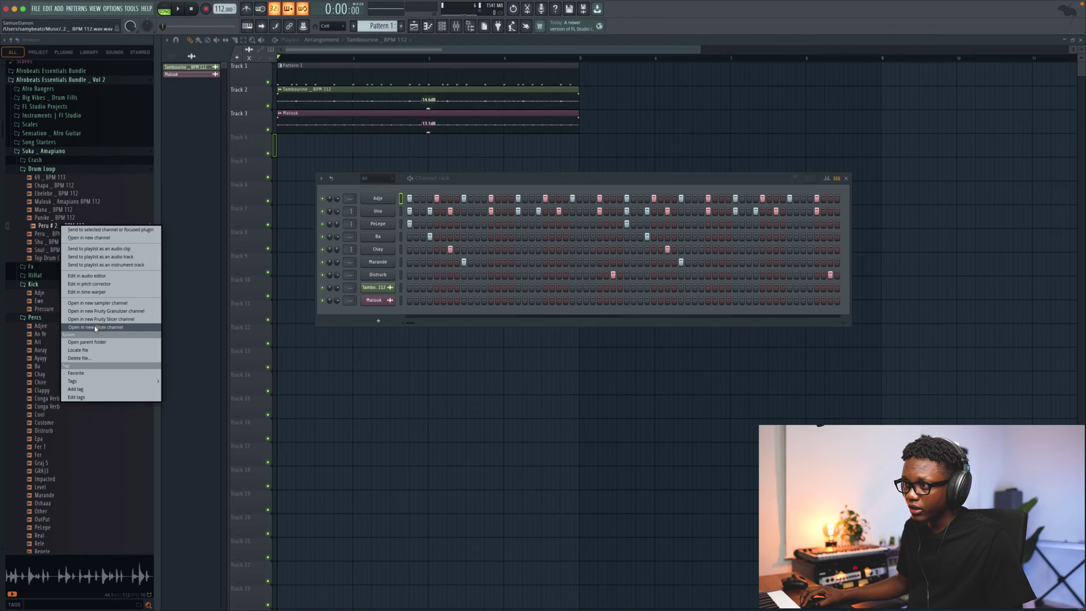
click(111, 328)
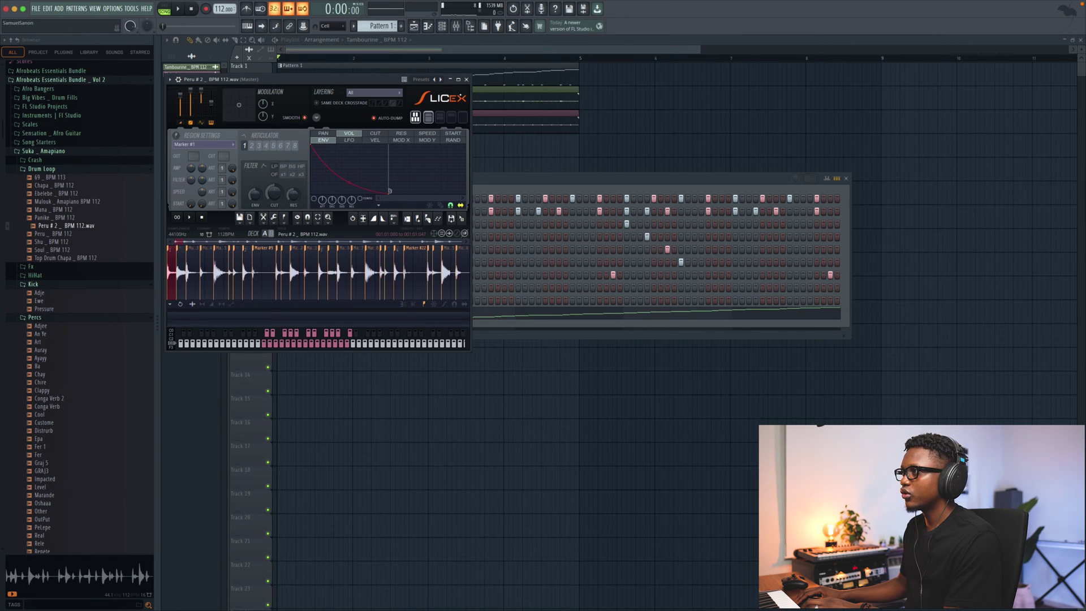
click(466, 80)
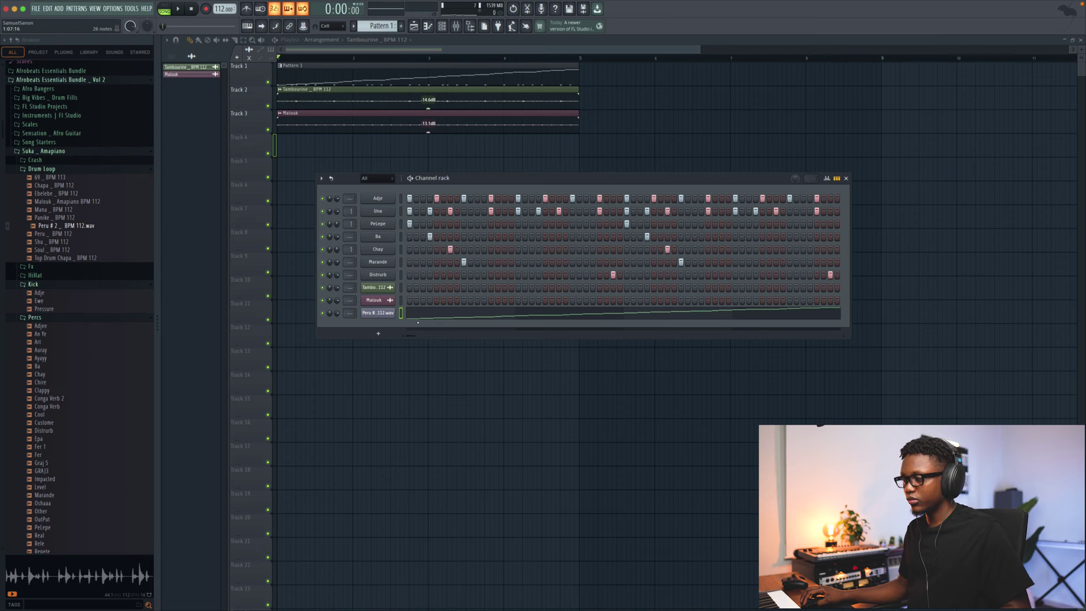
key(space)
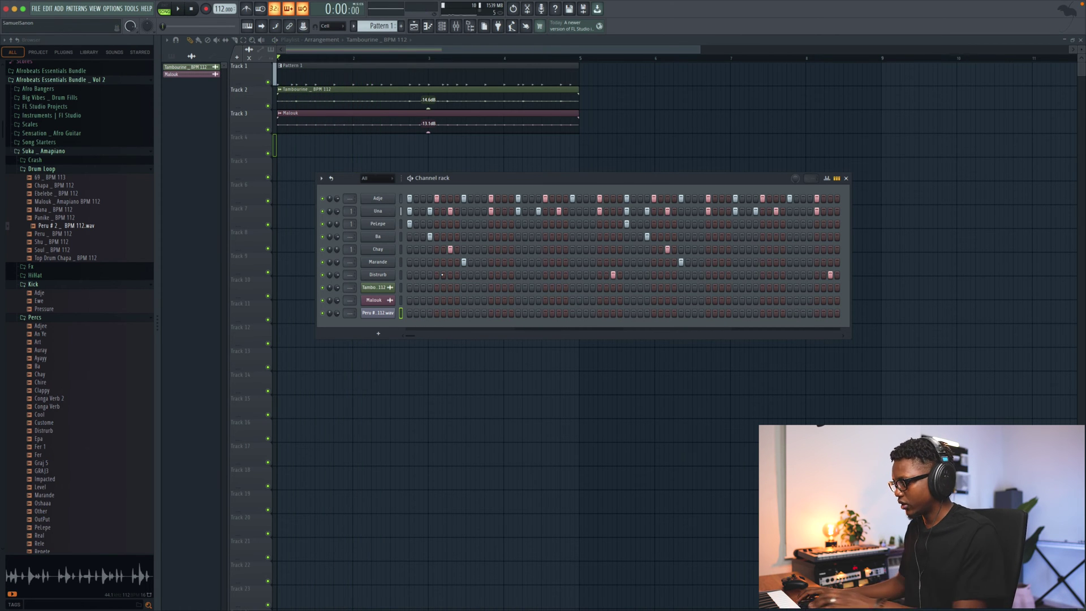
Open the Peru # 2 channel's piano roll and place two consecutive Marker #3 slice notes near the start of bar 2.
right_click(393, 312)
click(441, 312)
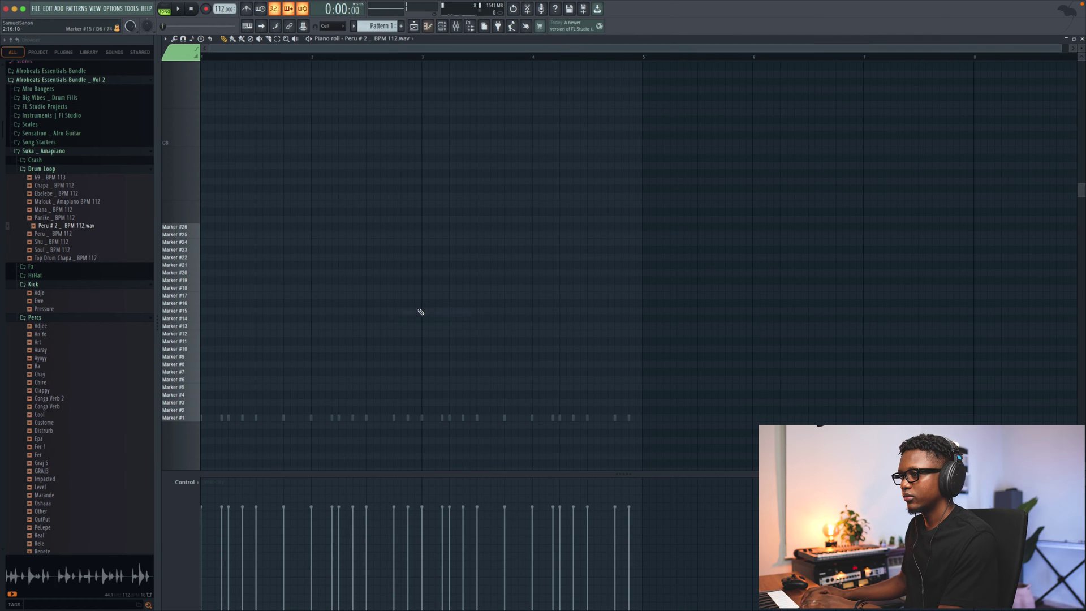
click(330, 402)
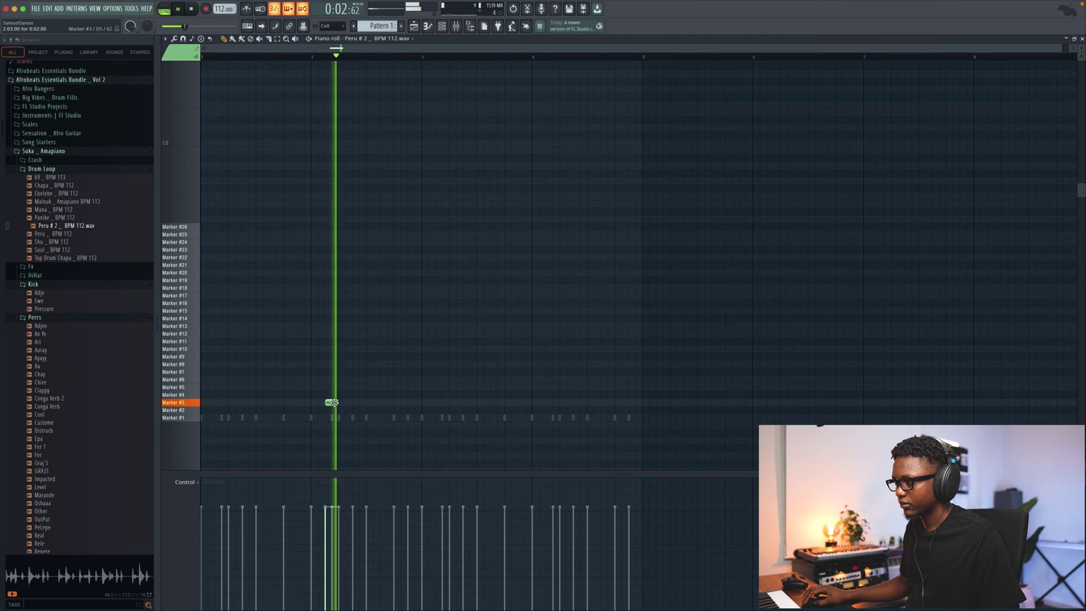
click(339, 402)
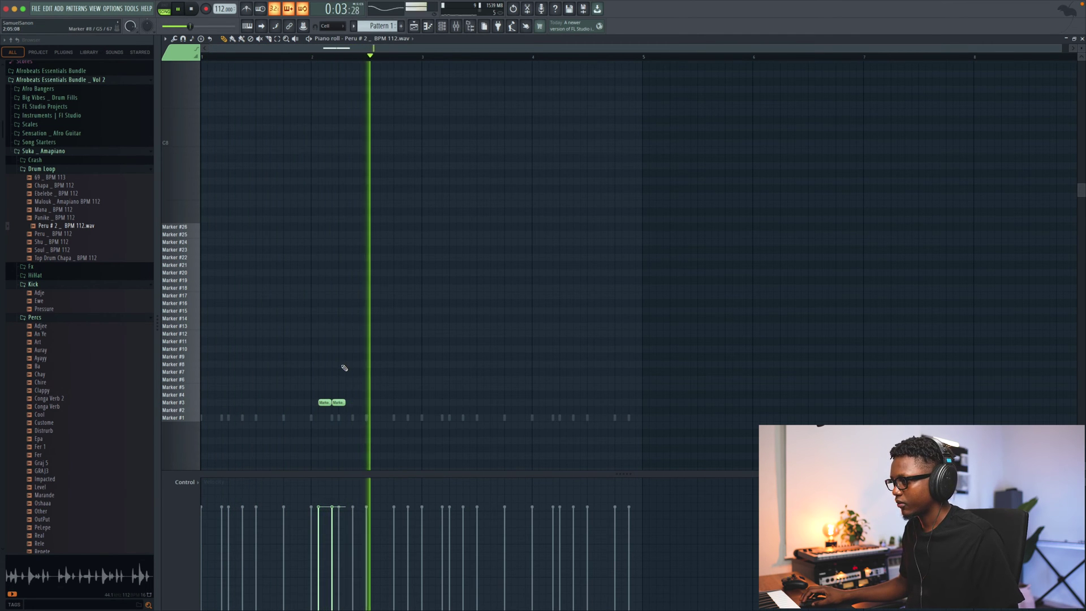
Add a Marker #9 slice note after the Marker #3 pair and duplicate the slice phrase into bar 4.
scroll(342, 368, down, 3)
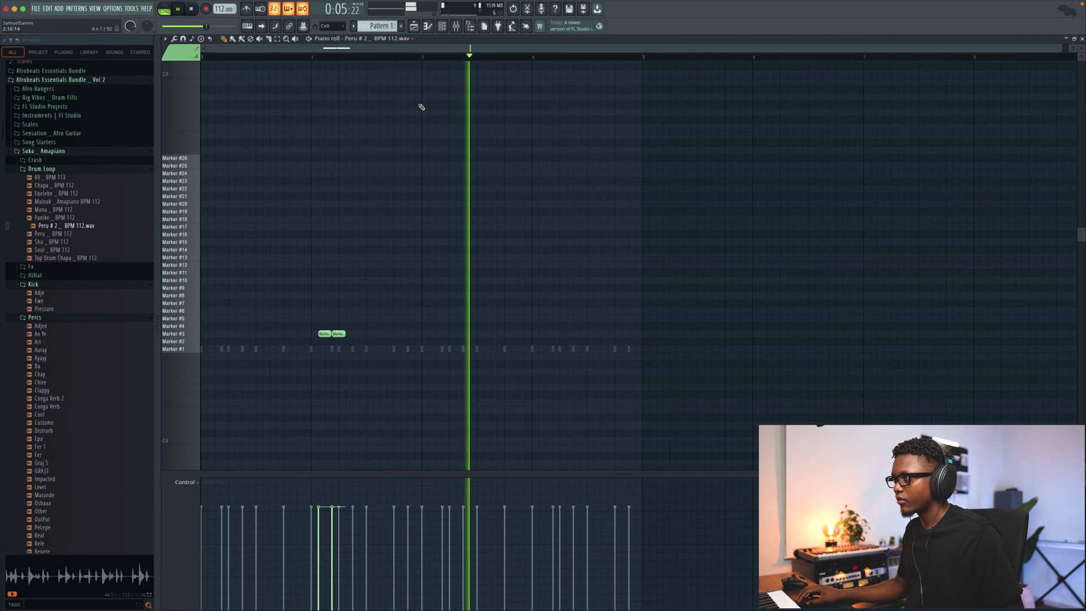
key(ctrl+a)
key(ctrl+b)
key(space)
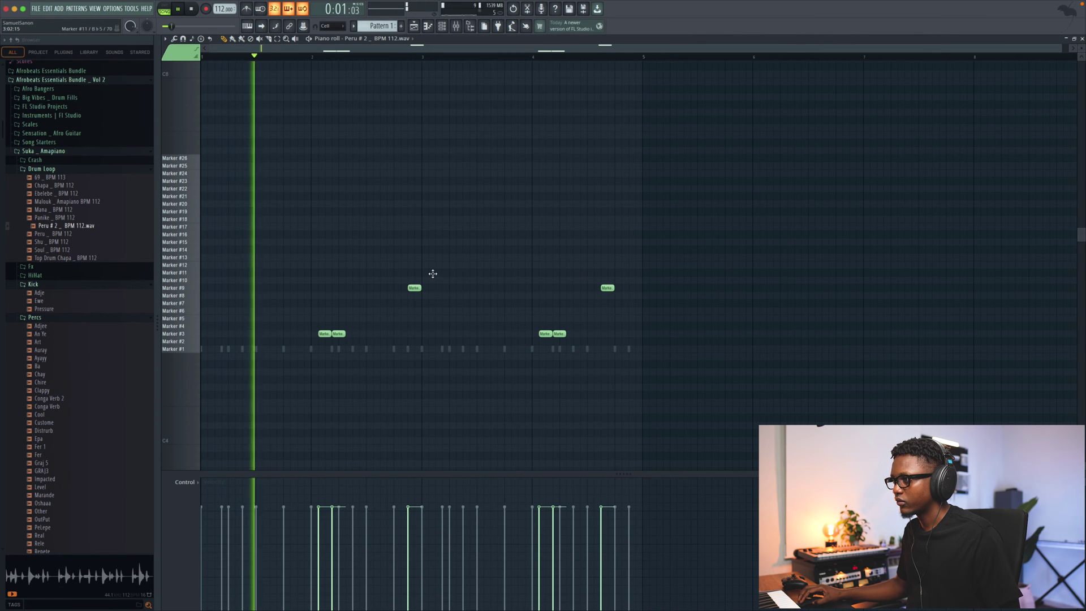
Move the first Marker #9 note back to step 11 of bar 2 and close the piano roll.
drag(411, 288, 380, 288)
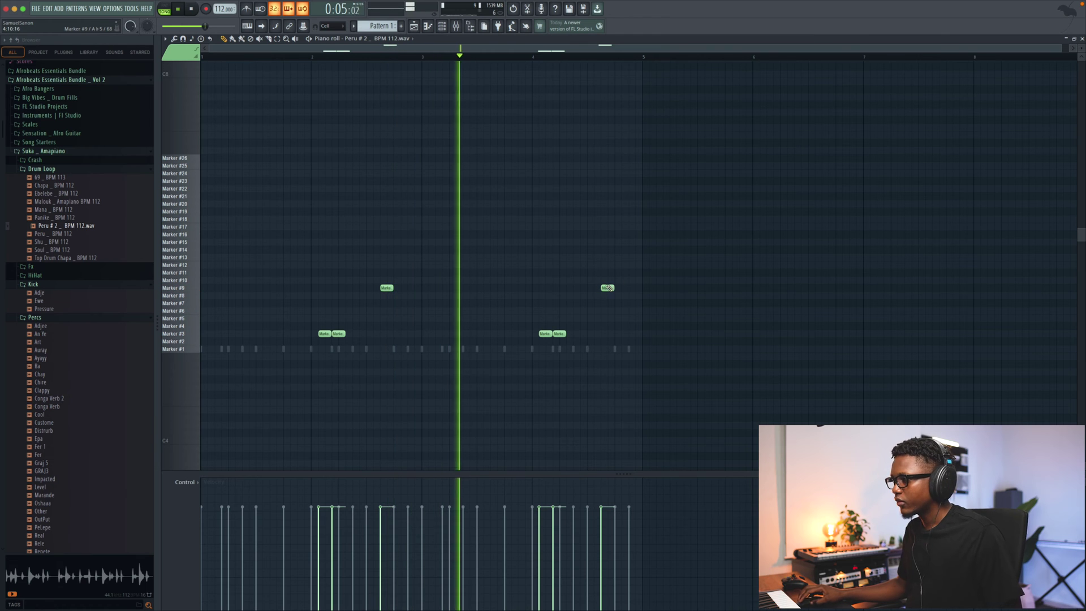
click(1081, 38)
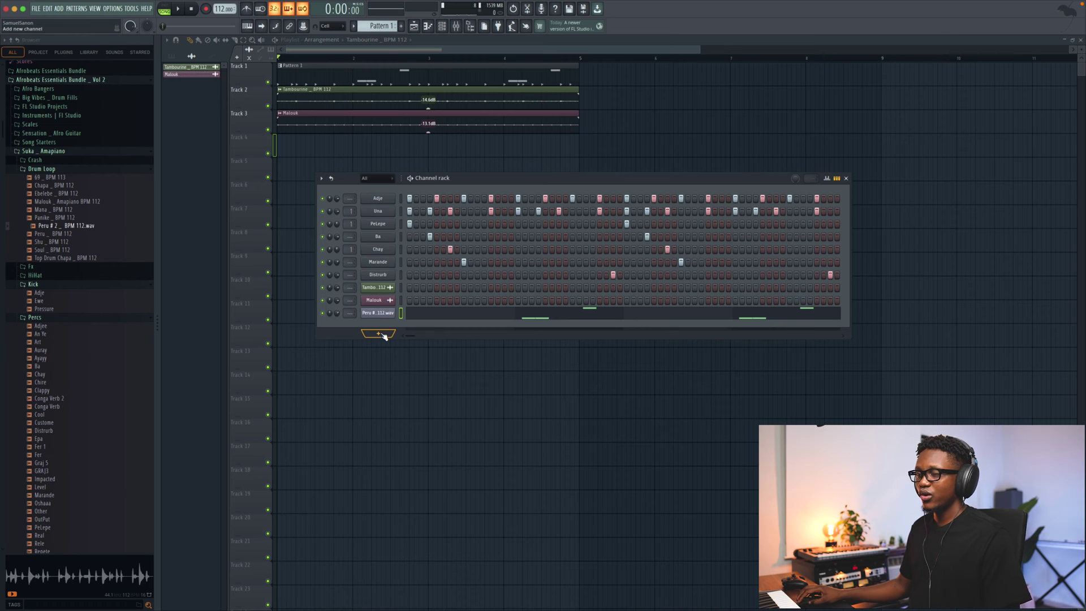
Load the Too Much snare sample as a new channel and place hits on steps 4 and 7 of bar 1.
scroll(69, 327, down, 15)
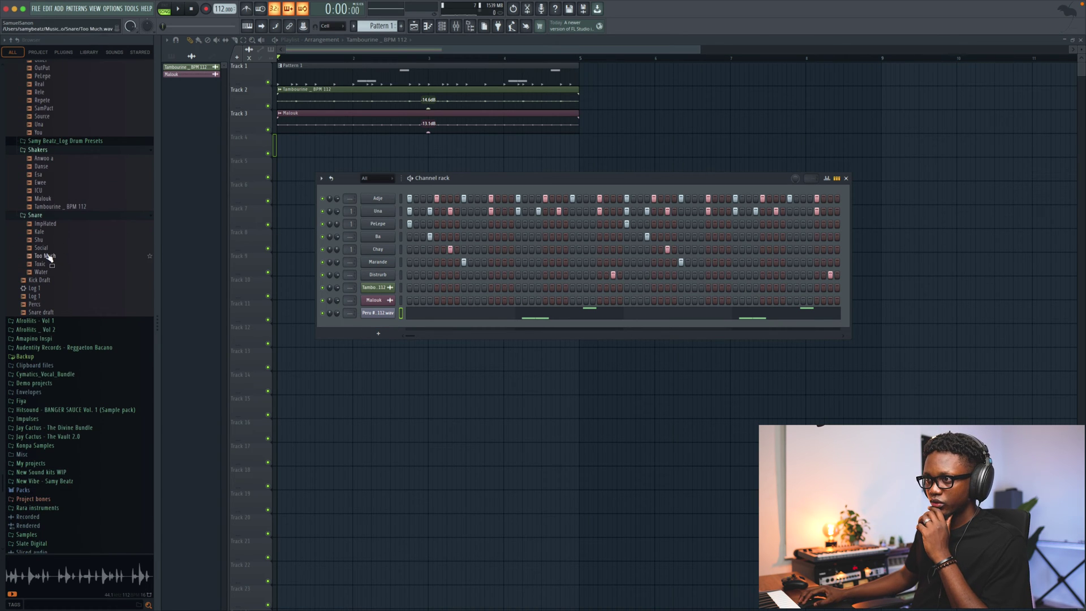
drag(359, 331, 368, 333)
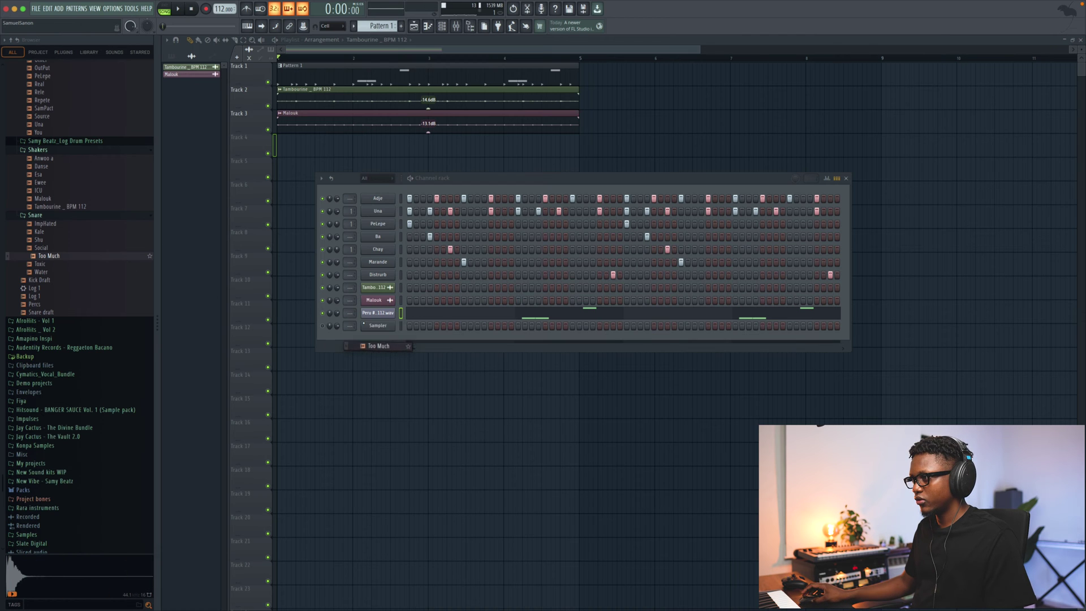
click(429, 326)
click(451, 326)
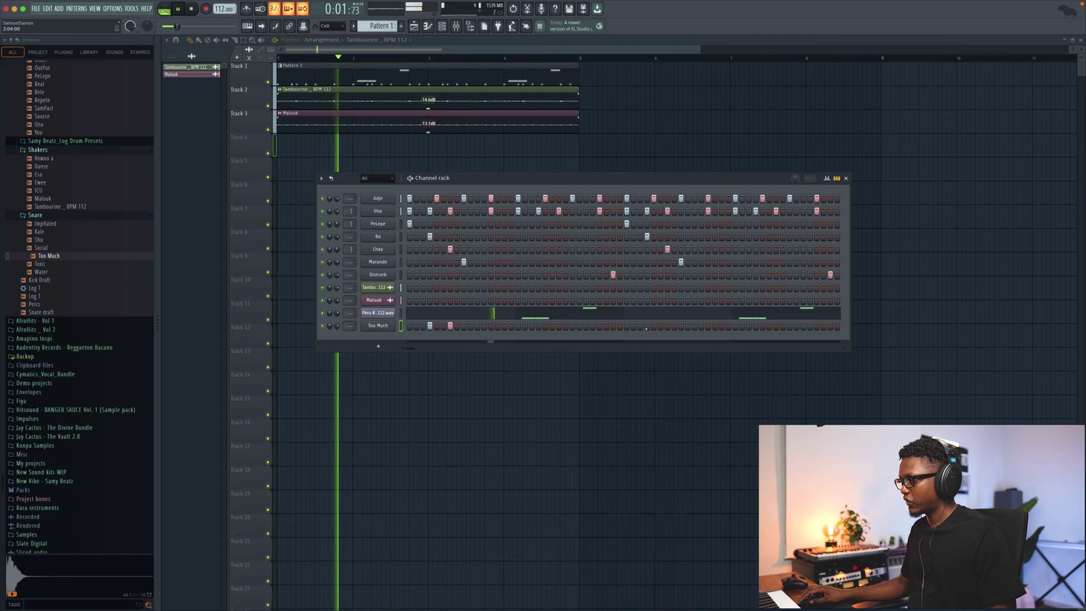
Add Too Much snare hits on steps 4 and 7 of bar 3, checking the timing against playback.
click(646, 327)
click(674, 326)
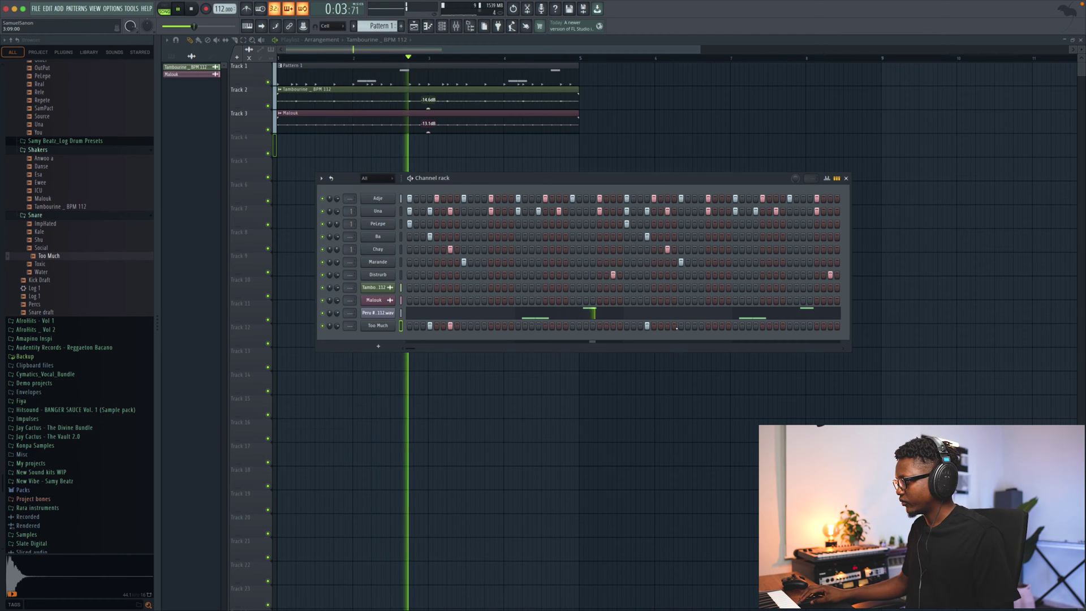
right_click(674, 326)
key(space)
key(space)
click(667, 326)
Separate the two consecutive Peru # 2 slice notes in bar 2, starting the second near step 4, and play the groove.
click(435, 312)
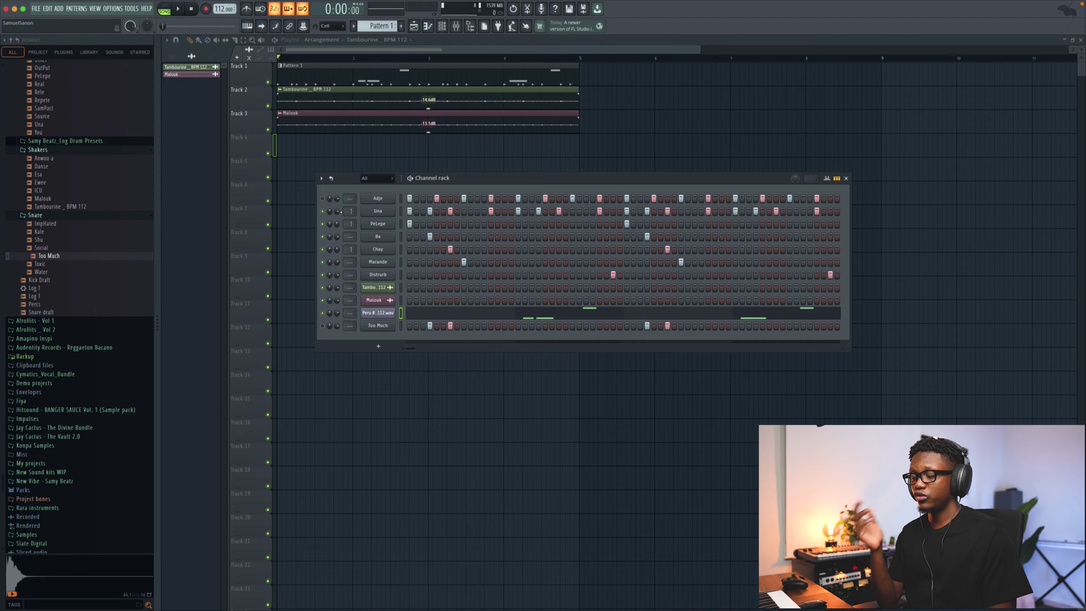
key(space)
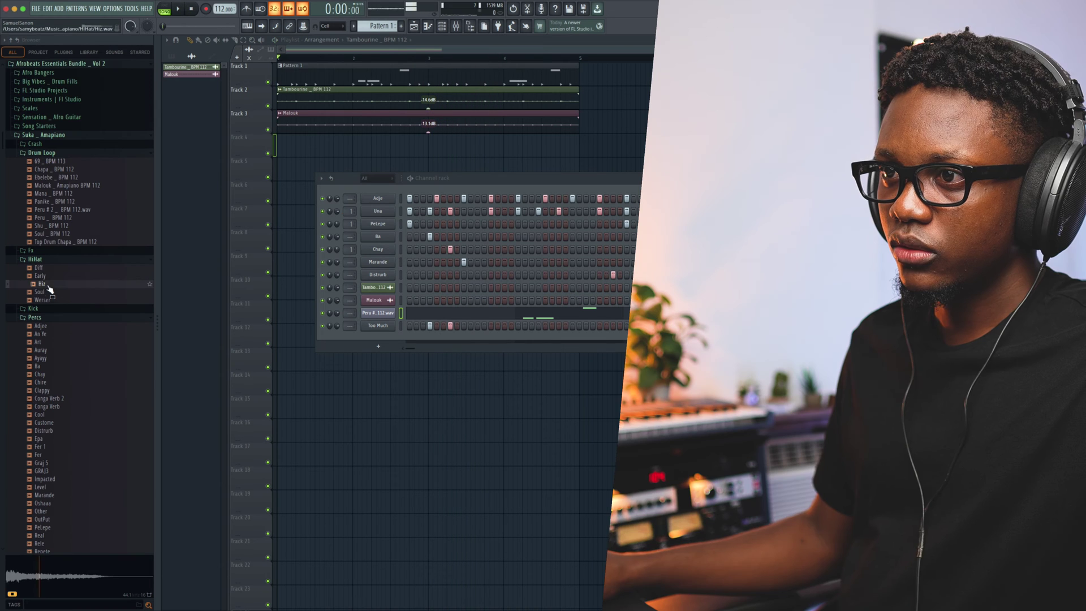
Load the Werser and Diff hi-hat samples and the SamPact percussion sample as three new channels.
click(46, 300)
drag(46, 300, 390, 345)
drag(57, 268, 378, 355)
scroll(85, 351, down, 8)
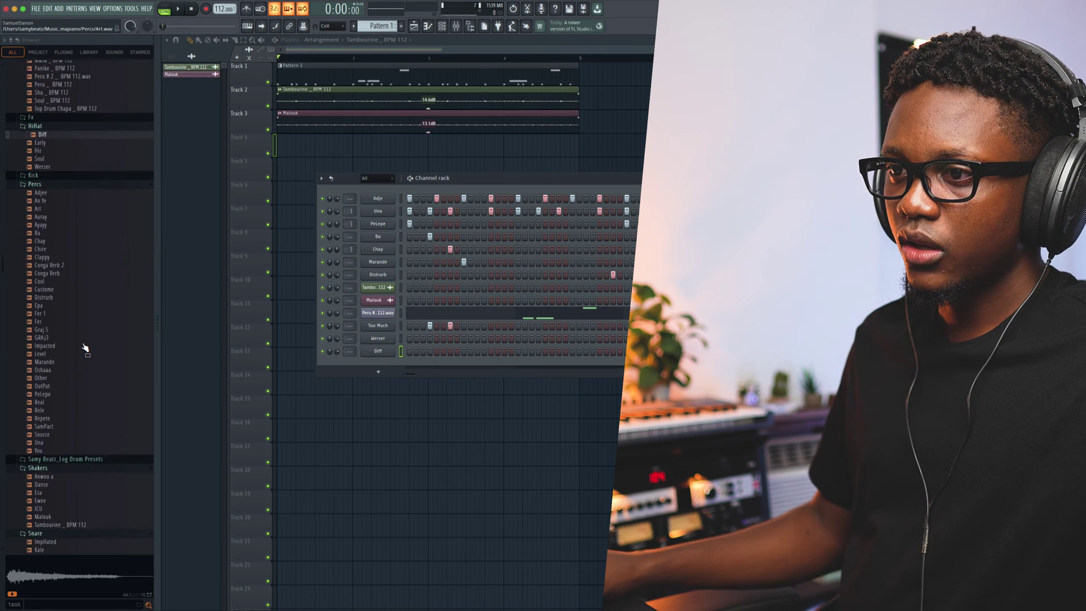
drag(74, 349, 373, 371)
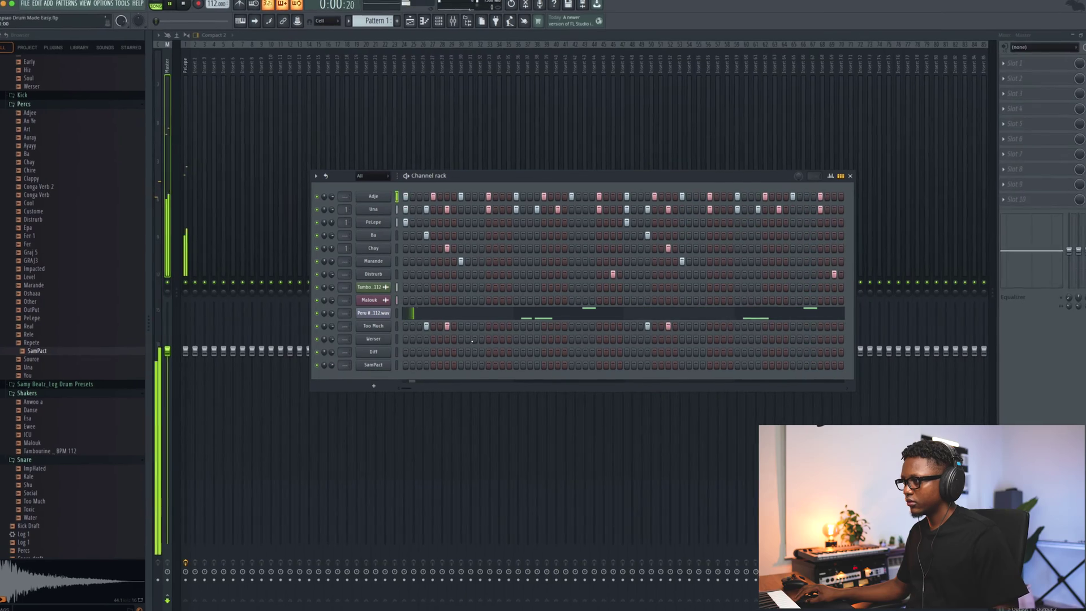
Place Werser hits on steps 11, 20 and 27, Diff hits on steps 15 and 39, and a SamPact hit on step 23.
click(473, 339)
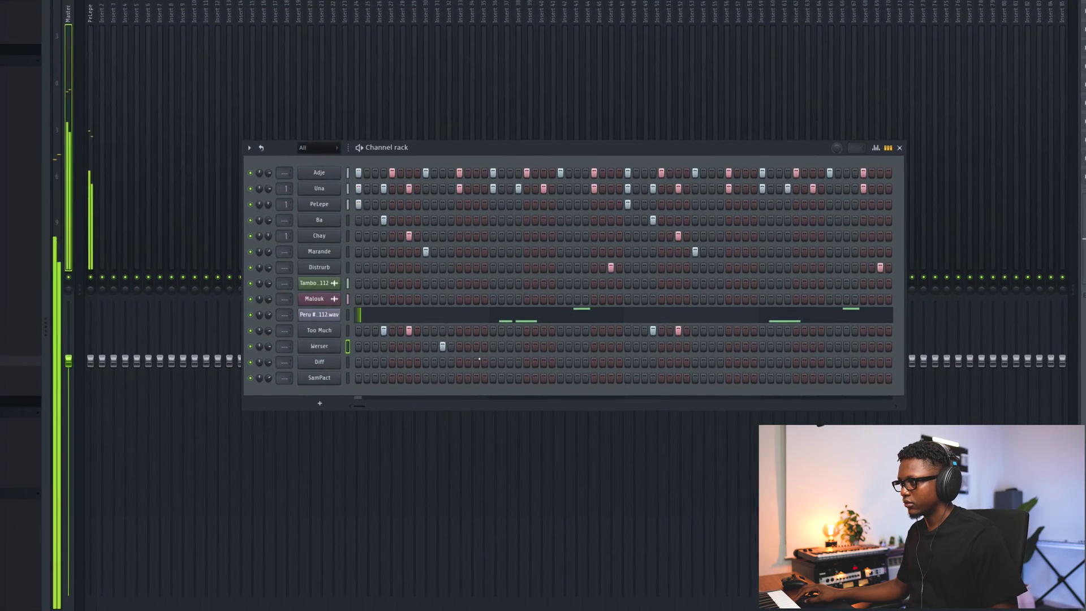
click(475, 361)
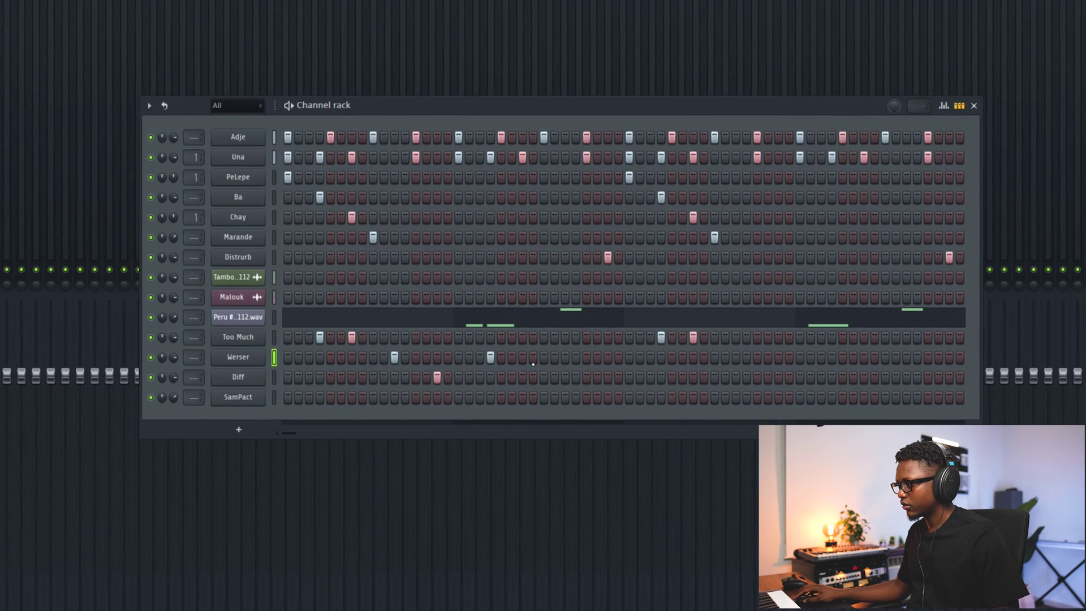
click(525, 394)
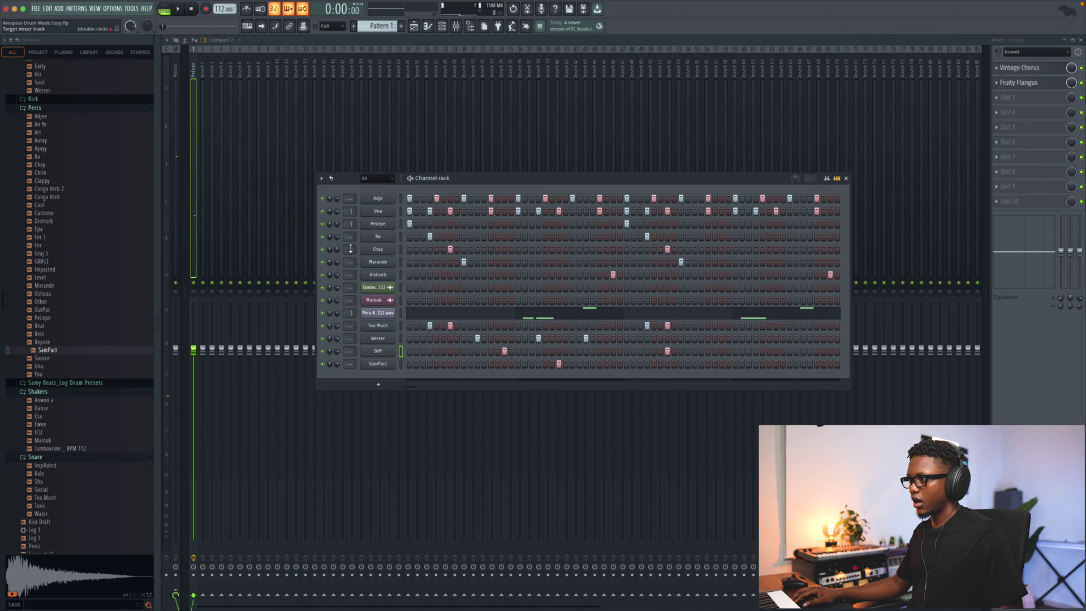
Route the Chay channel to mixer track 2, load the SB _ Chorus Perc track state there, and play the result.
click(377, 249)
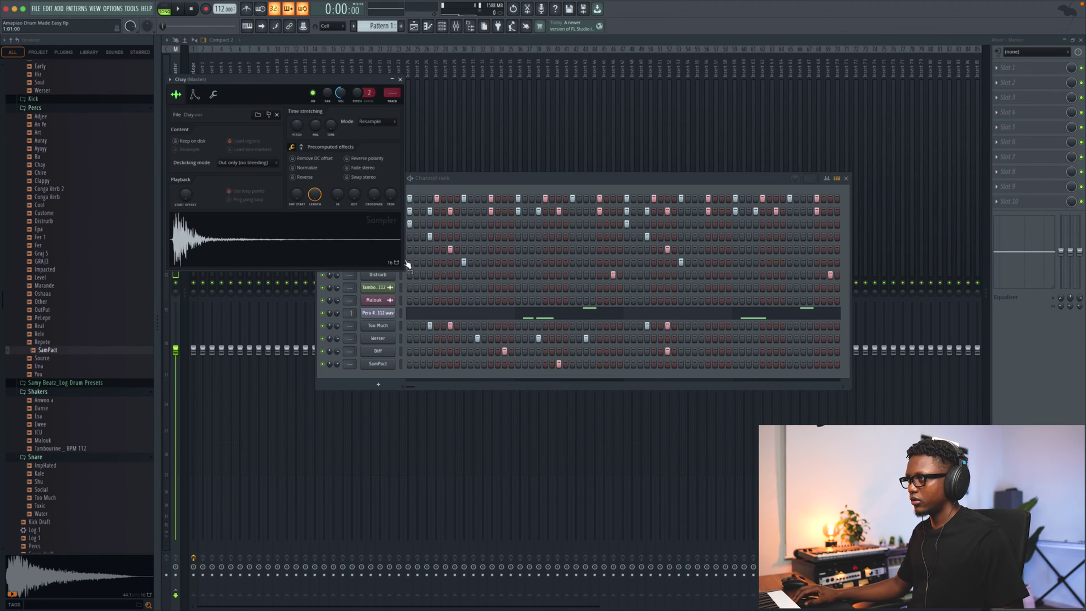
click(393, 102)
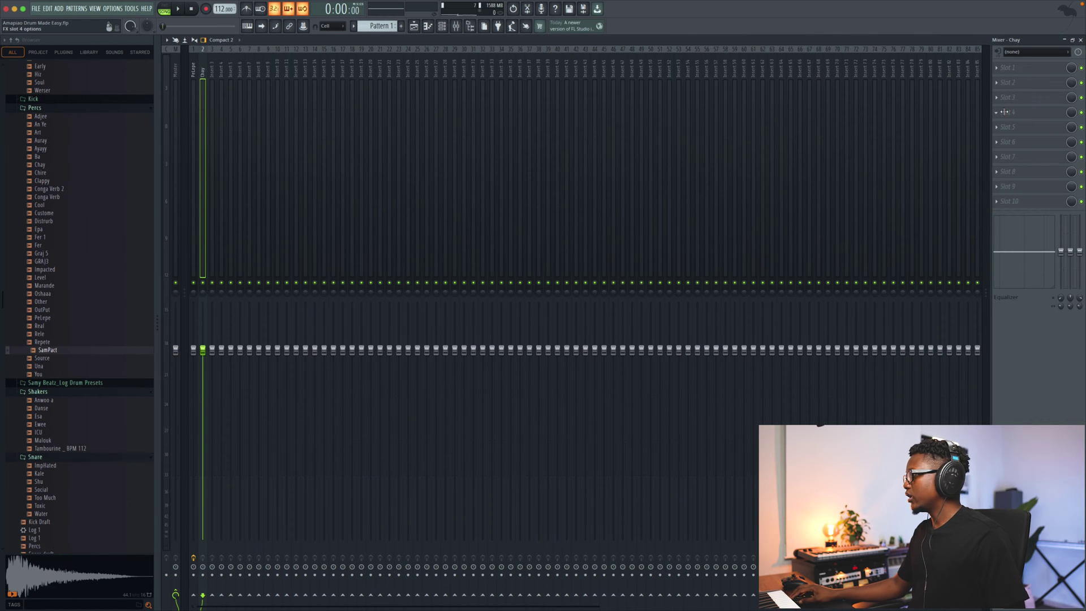
right_click(204, 81)
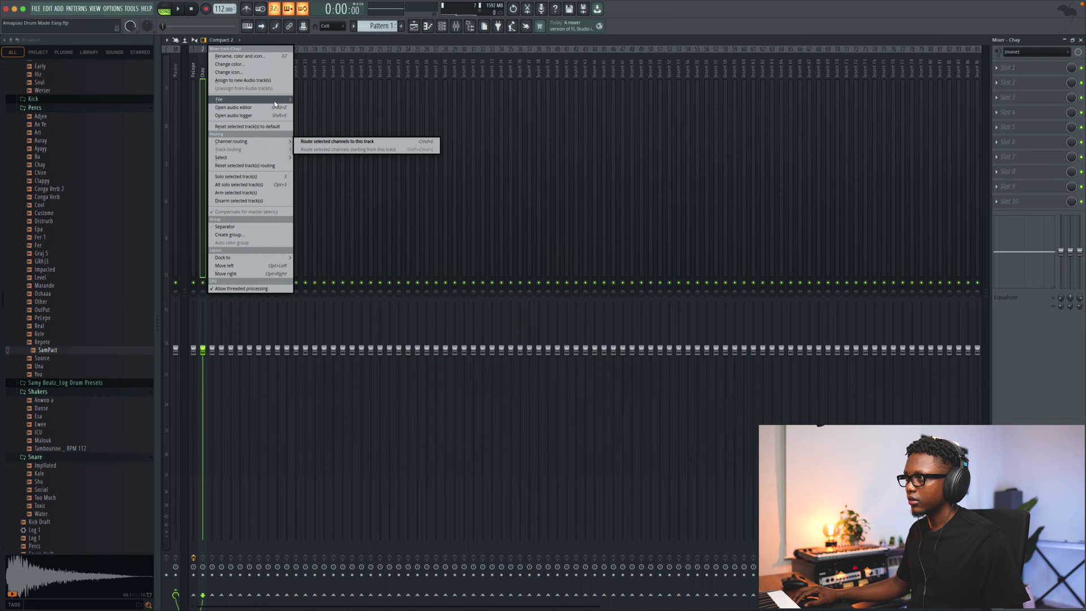
mouse_move(275, 101)
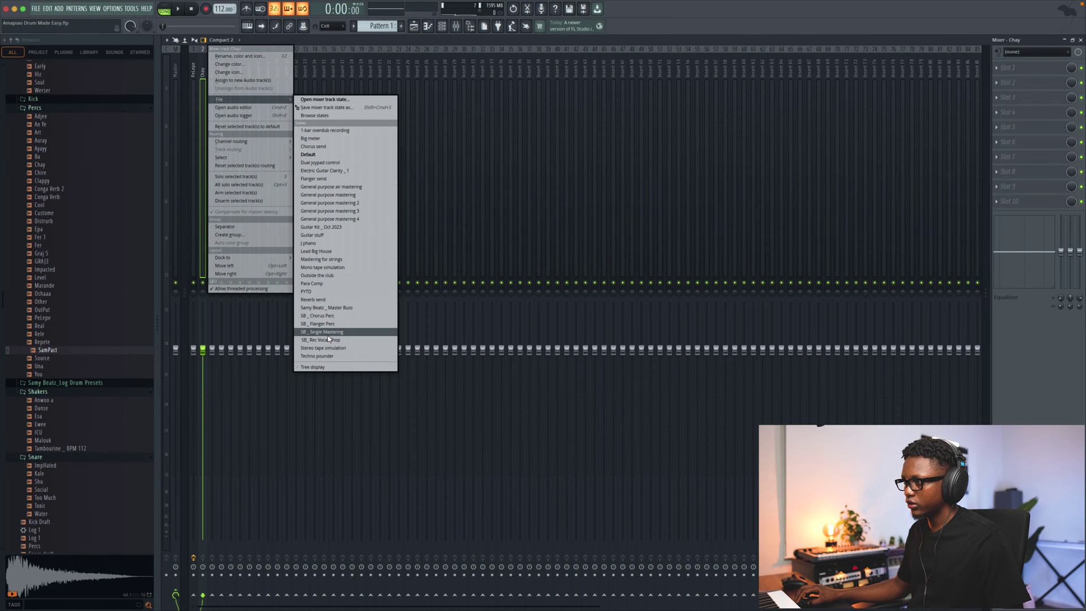
click(325, 316)
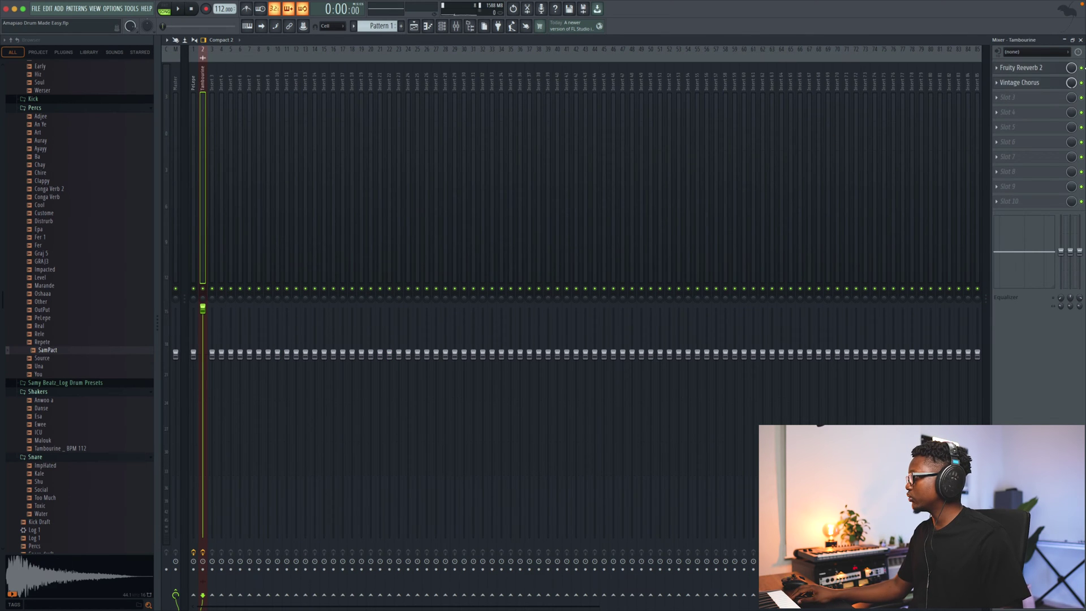
key(space)
key(F9)
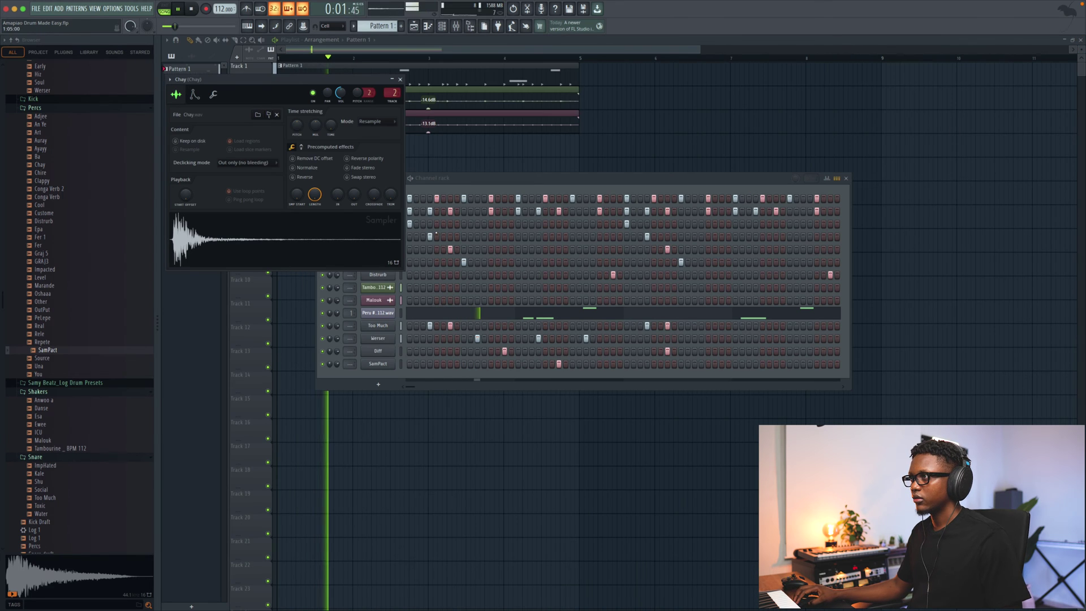
click(399, 79)
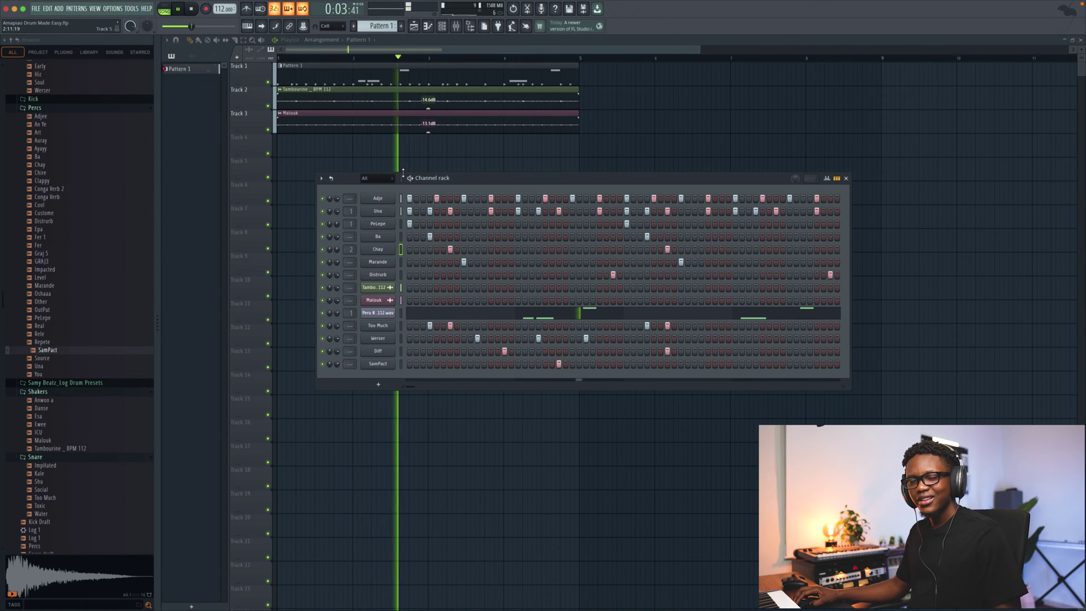
Continue the percussion into bars 3 and 4 with Werser hits on steps 43, 52 and 59 and a SamPact hit on step 55.
key(space)
key(space)
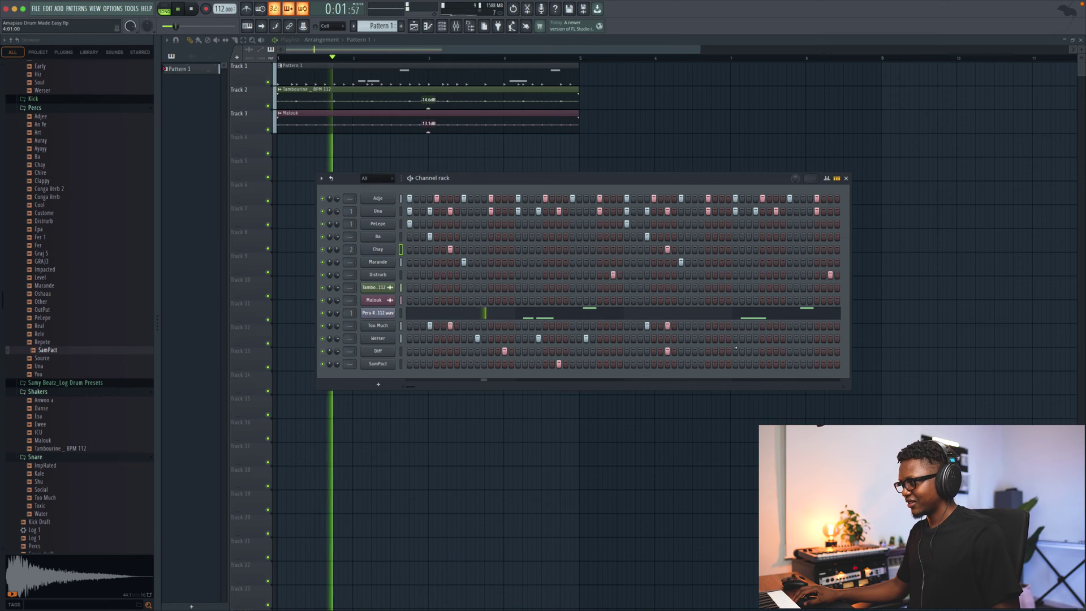
click(695, 340)
click(748, 340)
click(802, 338)
click(776, 364)
key(space)
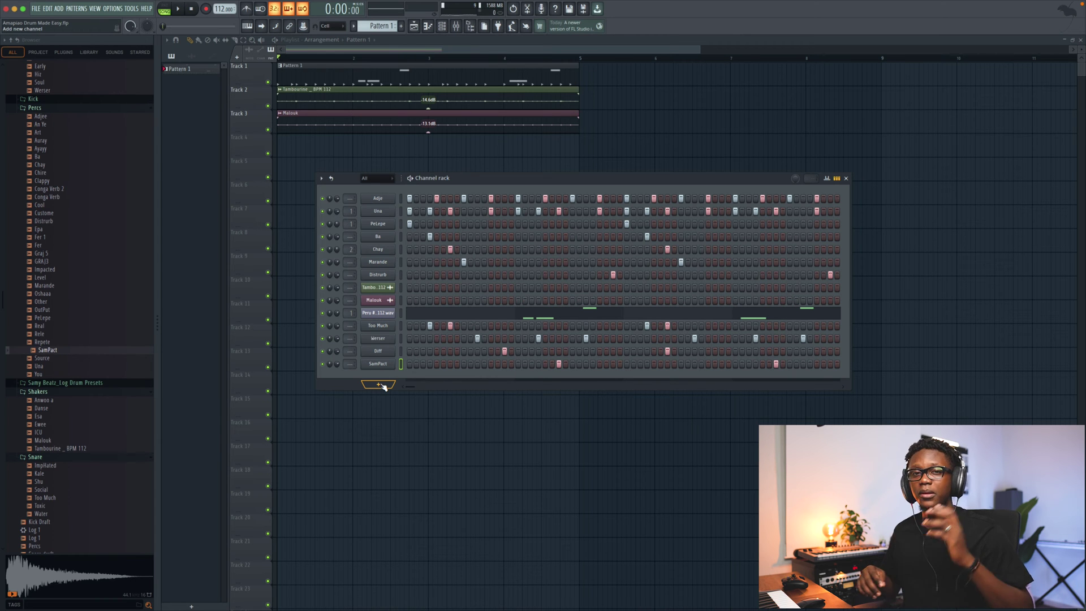
Add a Sytrus synth as a new channel in the rack.
click(379, 384)
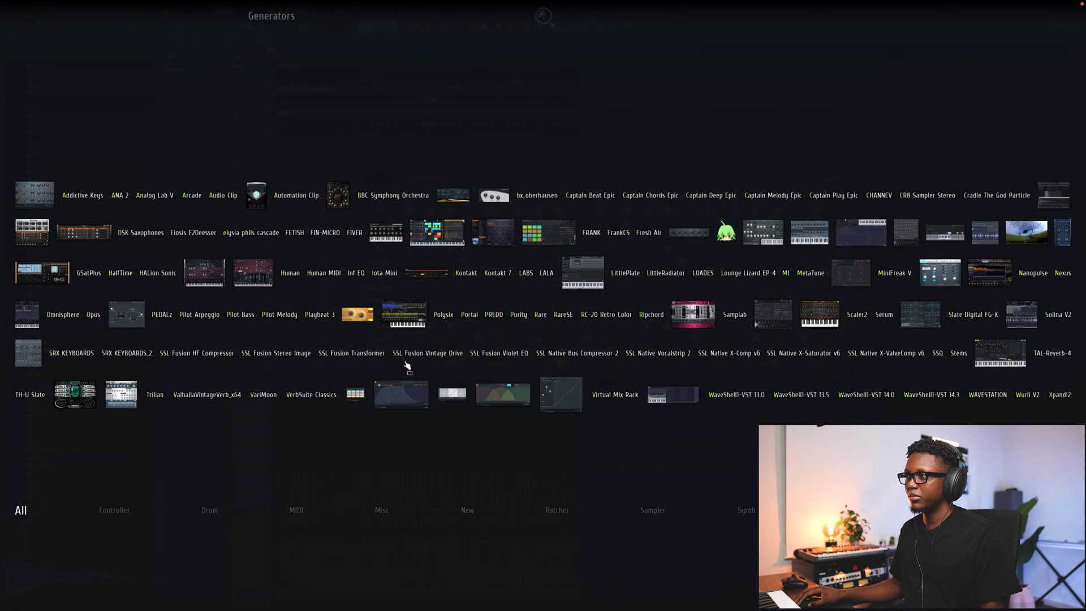
click(406, 367)
click(376, 383)
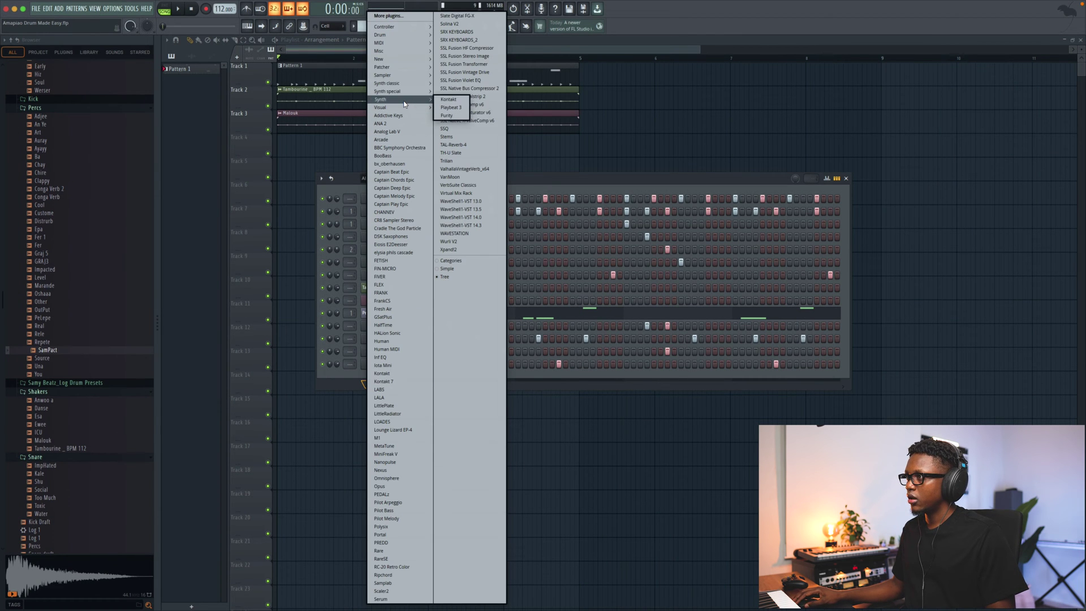
mouse_move(419, 85)
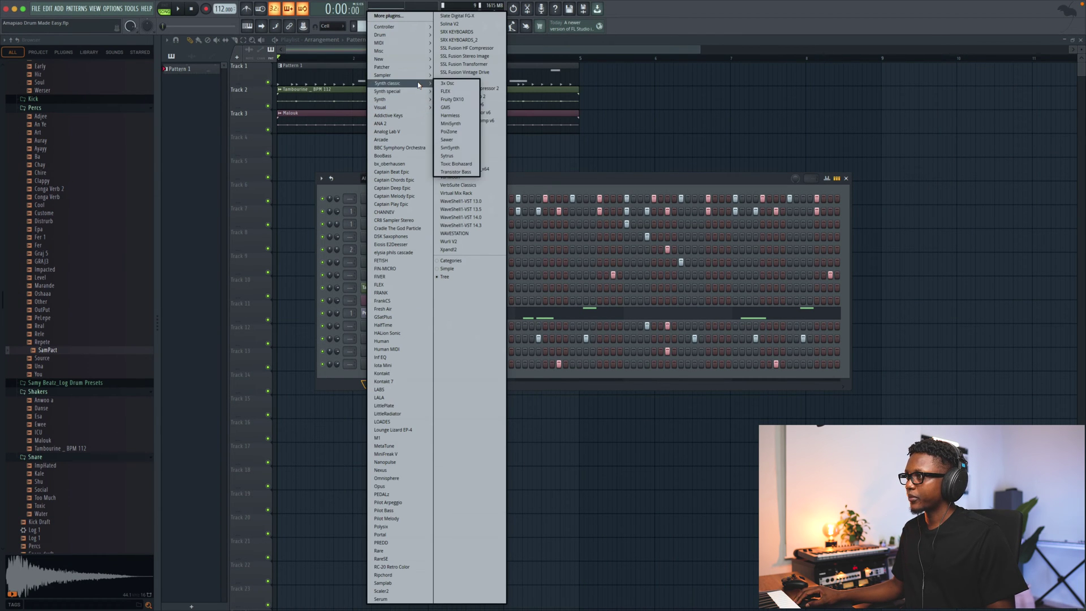
click(458, 156)
Try the Moon ray 2 preset on Sytrus and settle on the Moon ray preset.
click(556, 136)
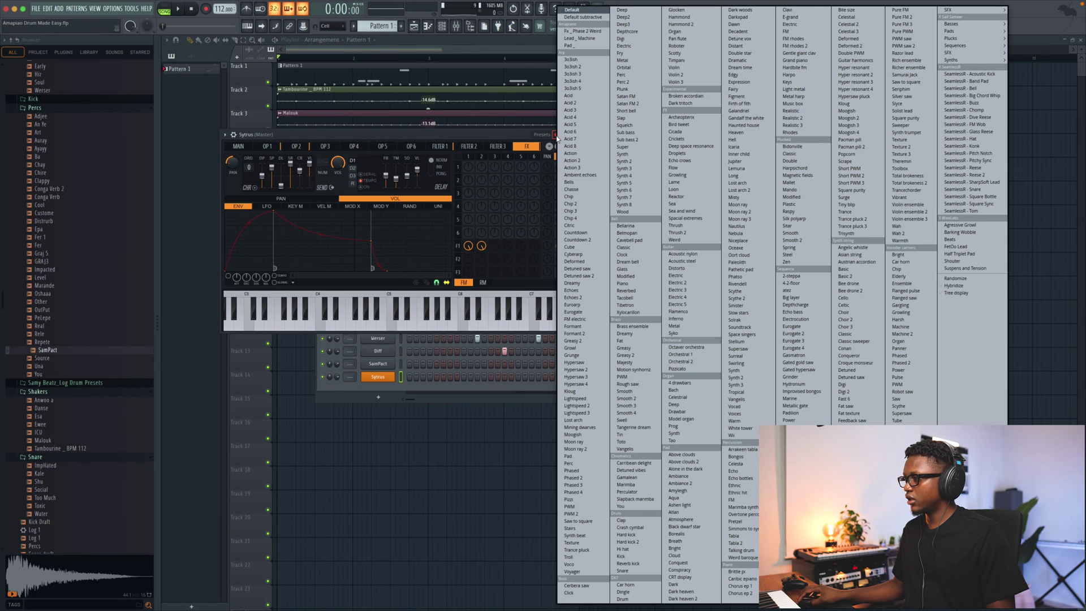
click(741, 212)
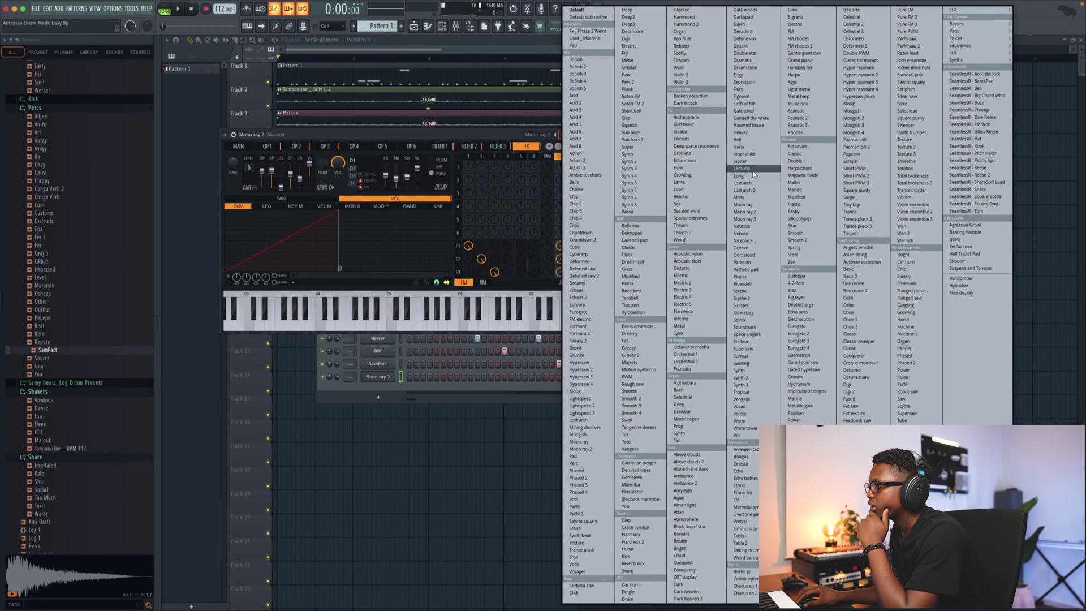
click(747, 206)
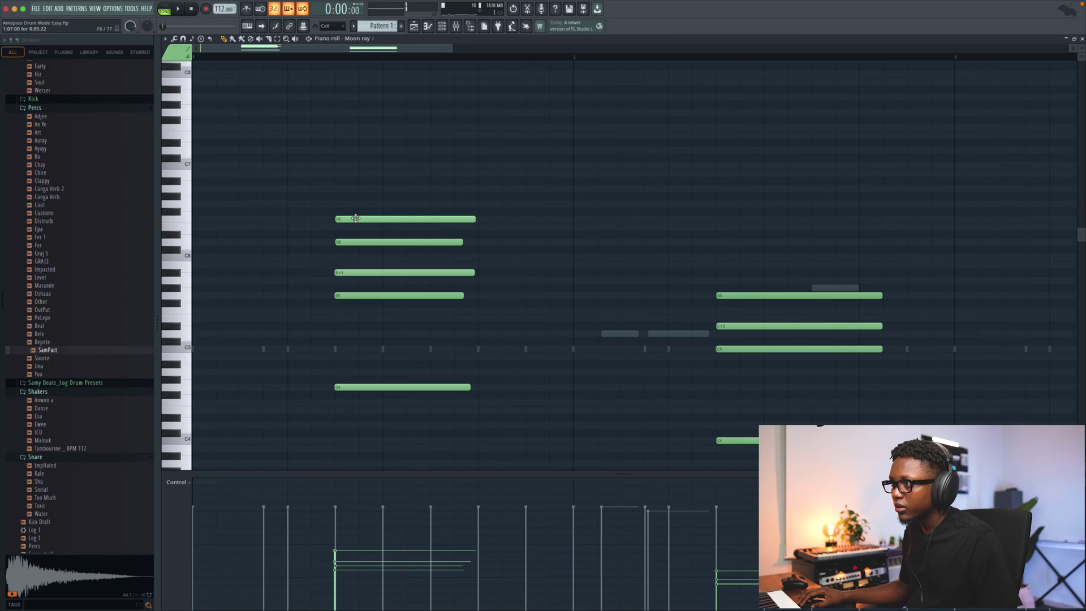
Play back the two Moon ray chords, add a B♭5 note to the second chord, and extend it to match the chord's length.
key(space)
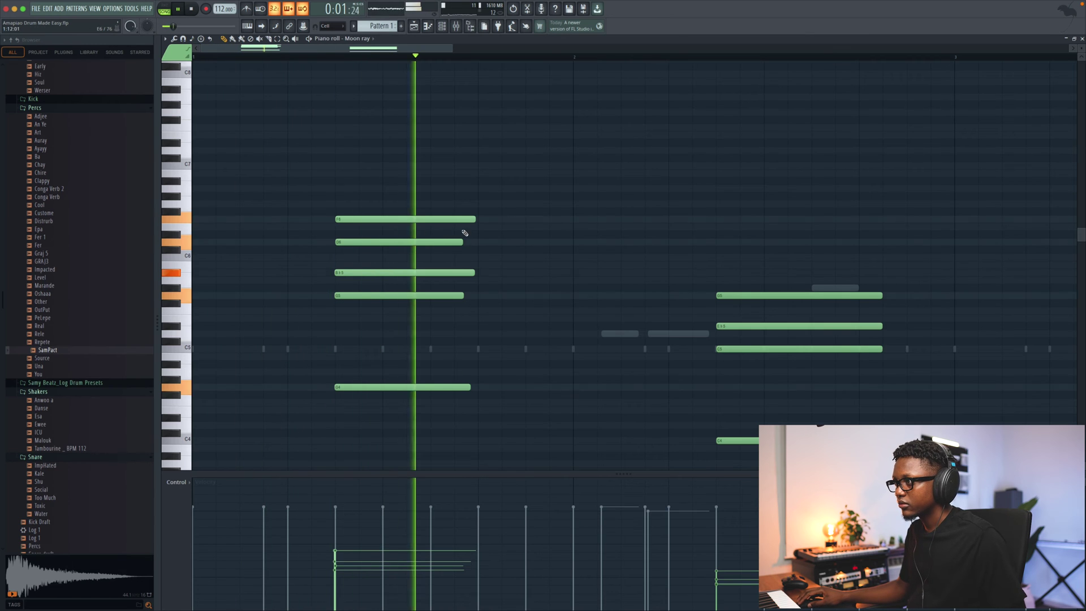
key(space)
drag(484, 231, 447, 206)
key(space)
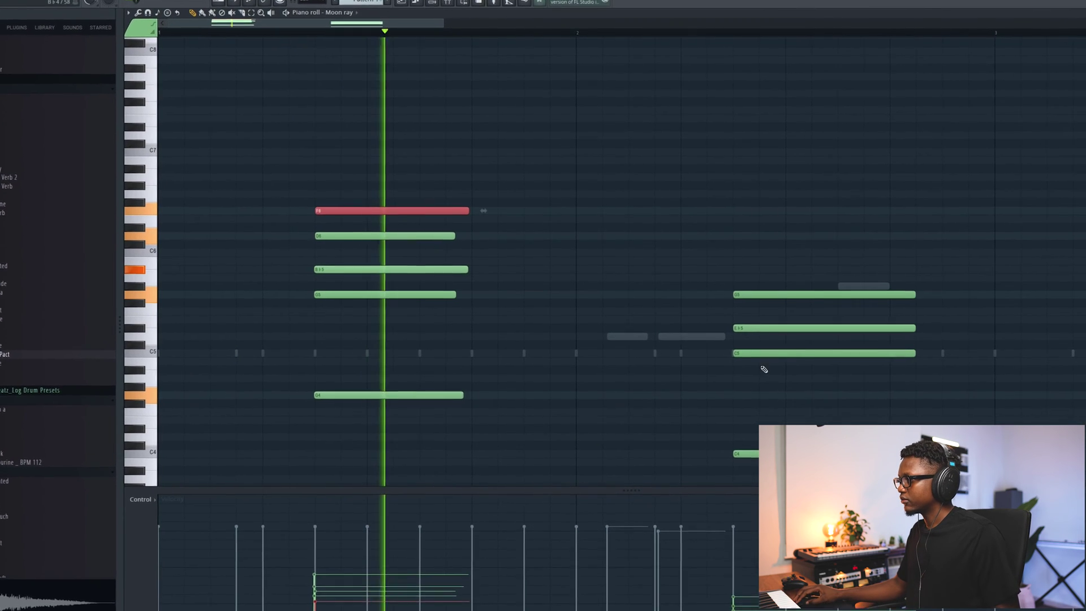
click(736, 269)
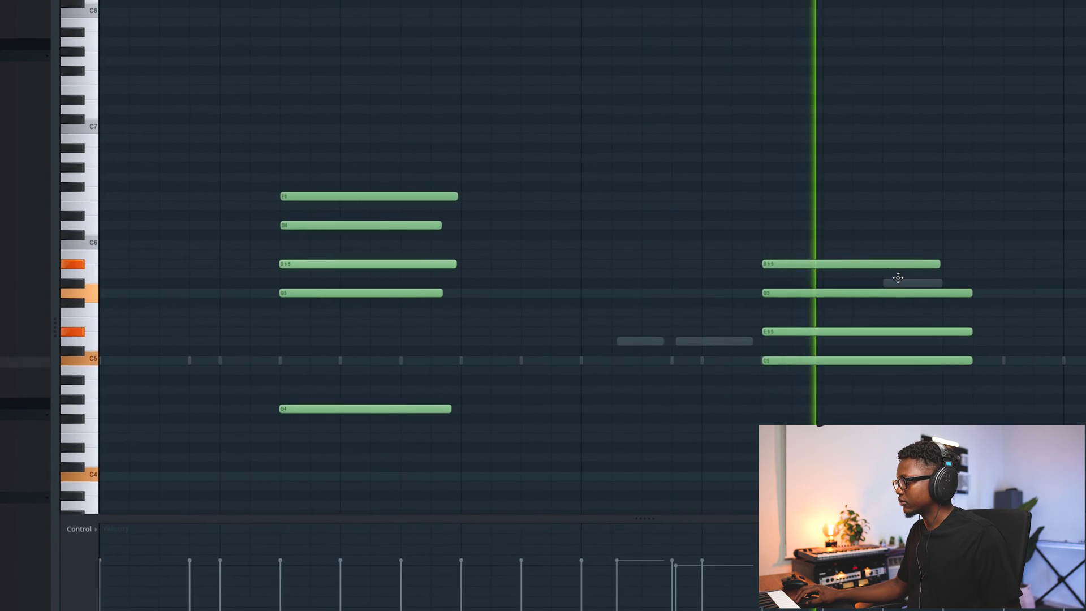
drag(940, 263, 984, 262)
key(space)
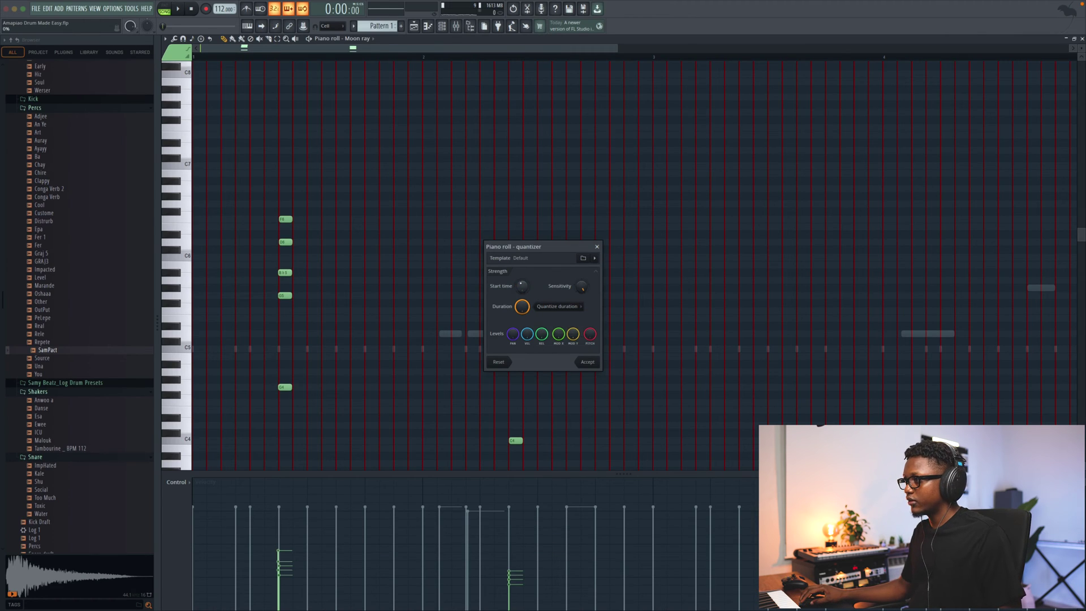
Quantize the Moon ray chord notes and lengthen all of them together to about nine steps.
click(588, 362)
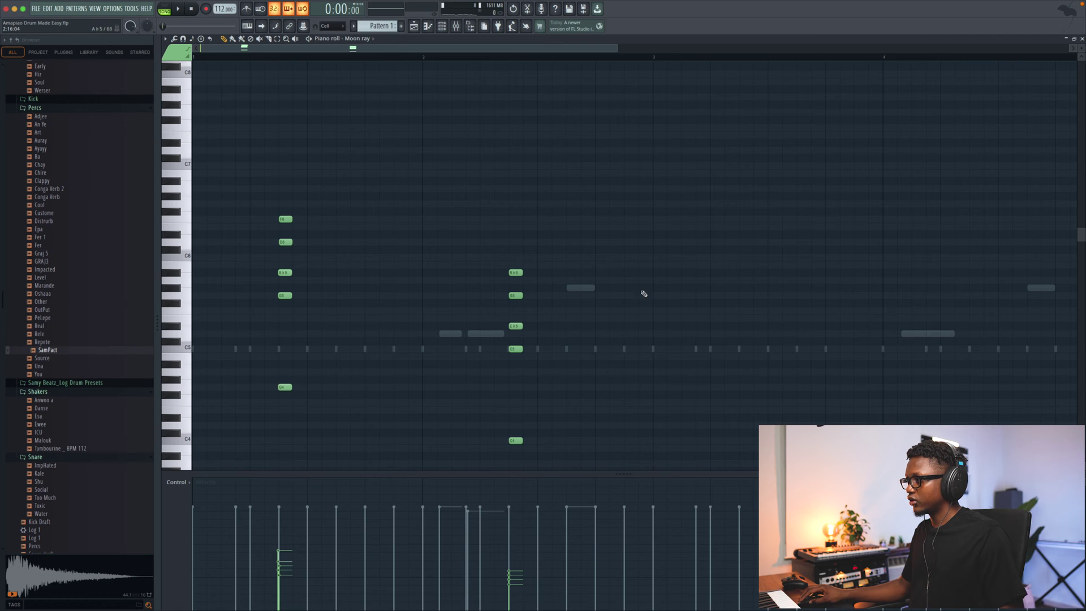
key(ctrl+a)
drag(514, 273, 622, 274)
Play the lengthened chords, select bars 1 and 2 of the phrase, and duplicate them into bars 3 and 4.
key(space)
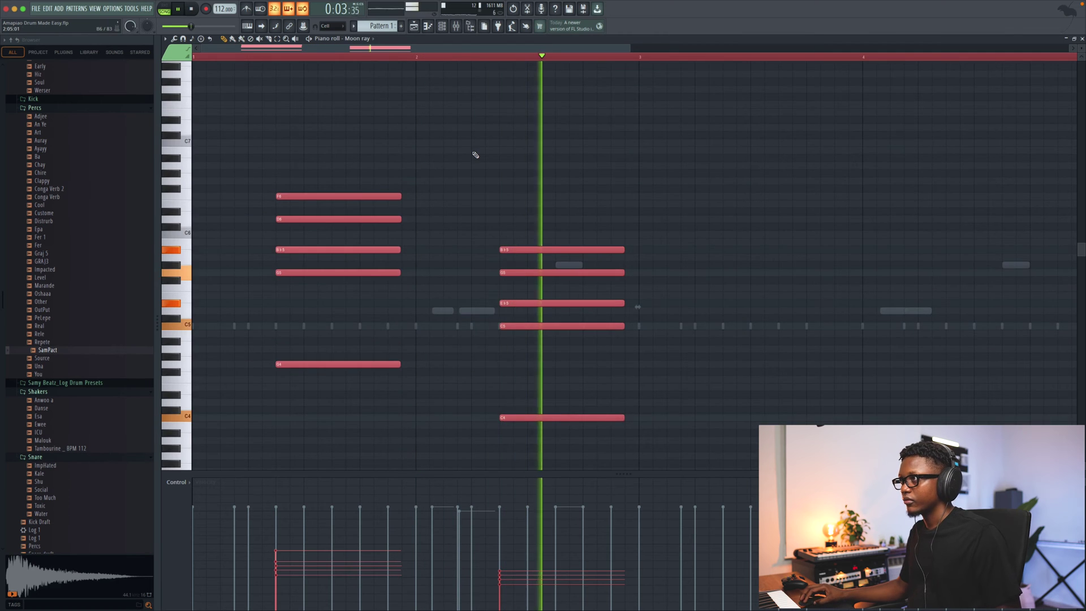
scroll(474, 154, down, 3)
drag(629, 49, 796, 50)
key(space)
scroll(543, 73, down, 1)
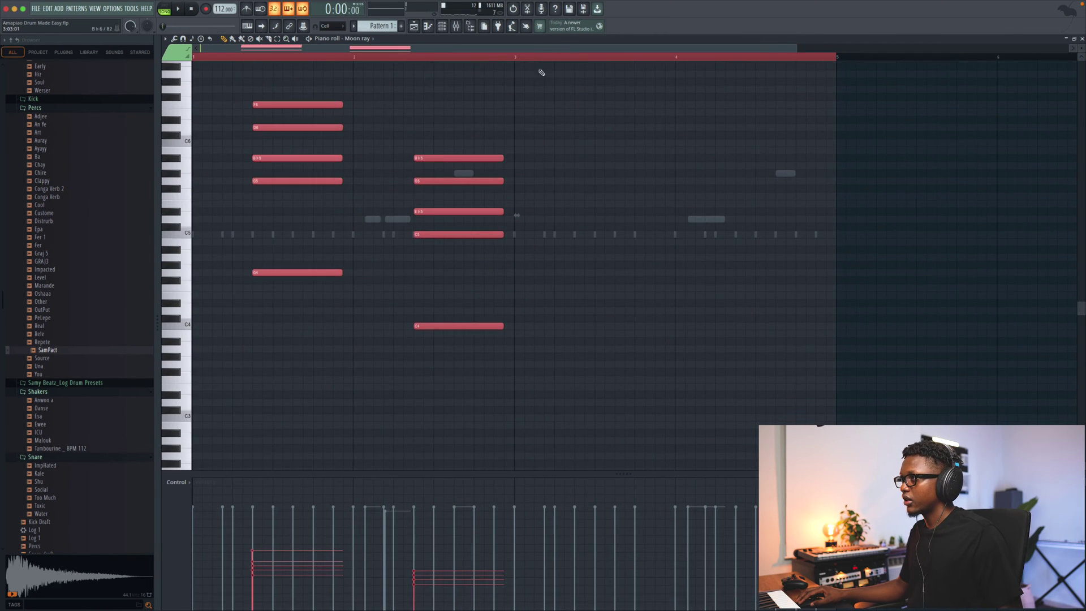
drag(514, 56, 194, 57)
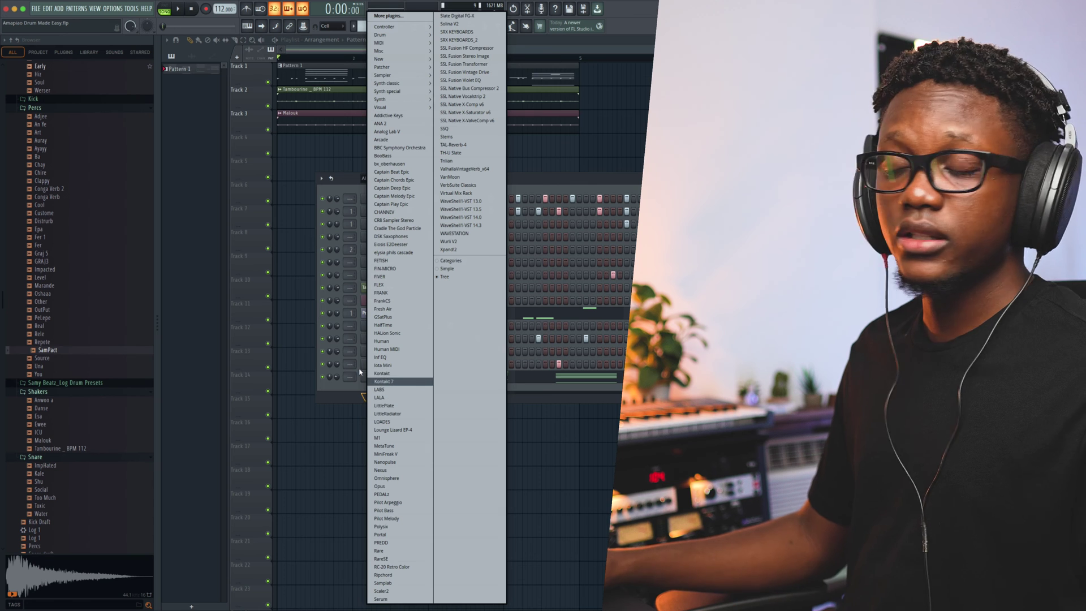
Add a Purity synth channel and open the Slow Synth category in its preset browser.
mouse_move(398, 100)
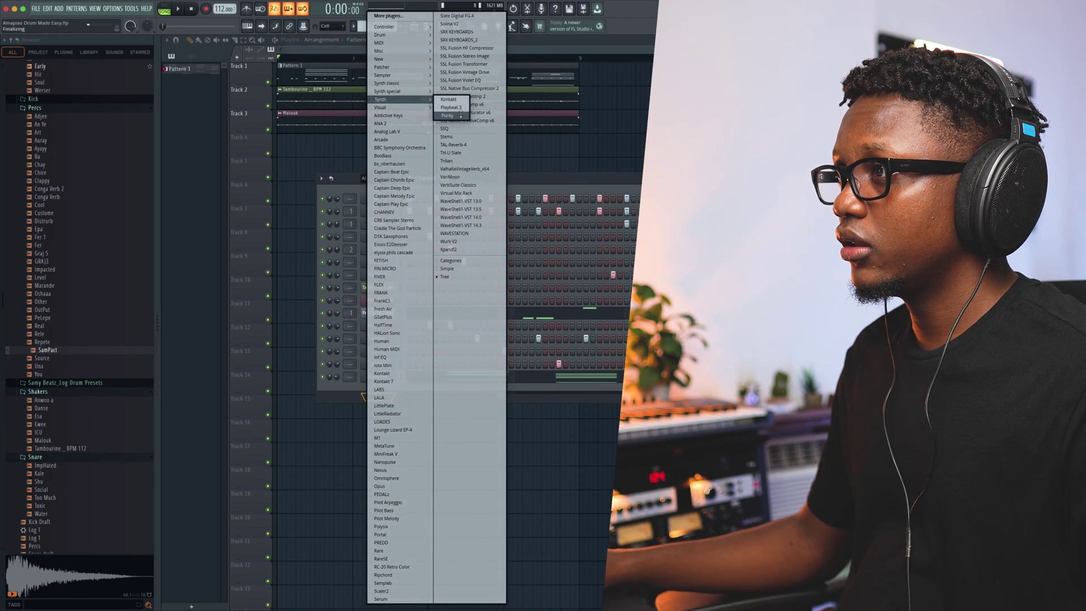
click(464, 116)
click(363, 111)
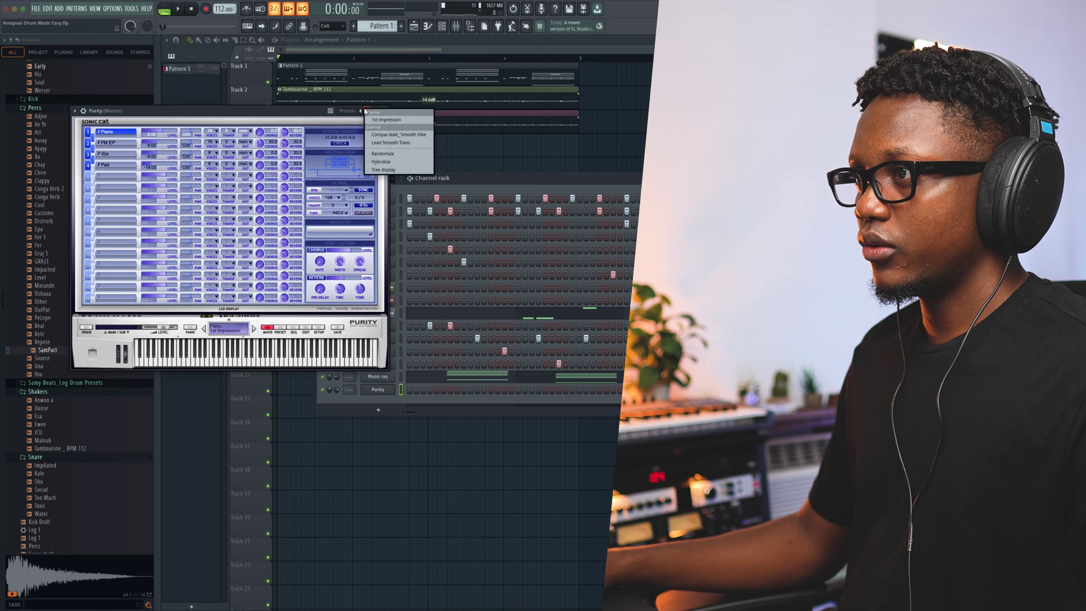
click(278, 328)
click(278, 328)
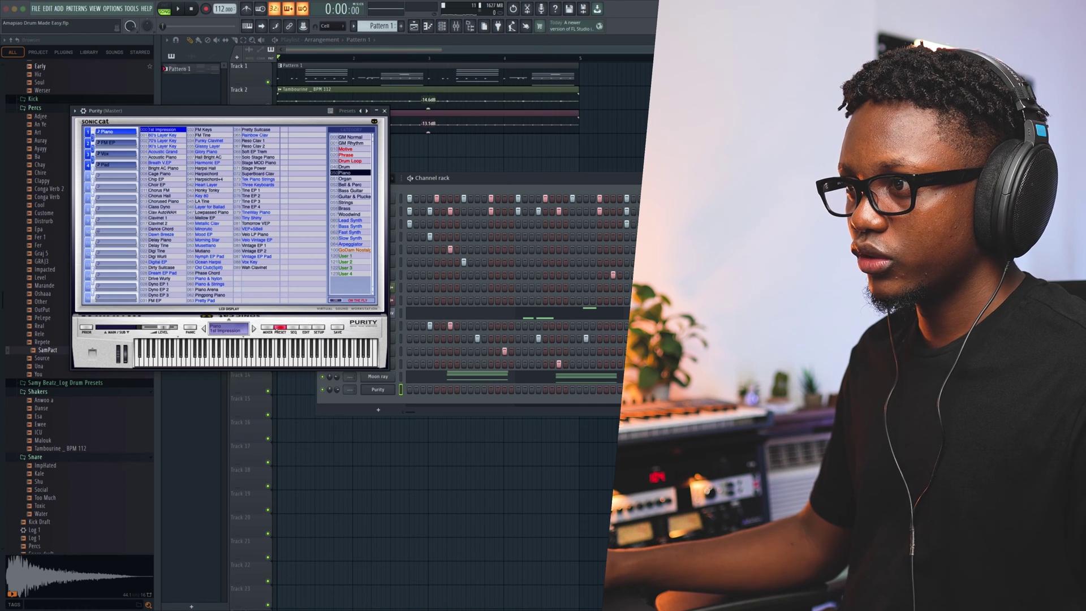
click(350, 238)
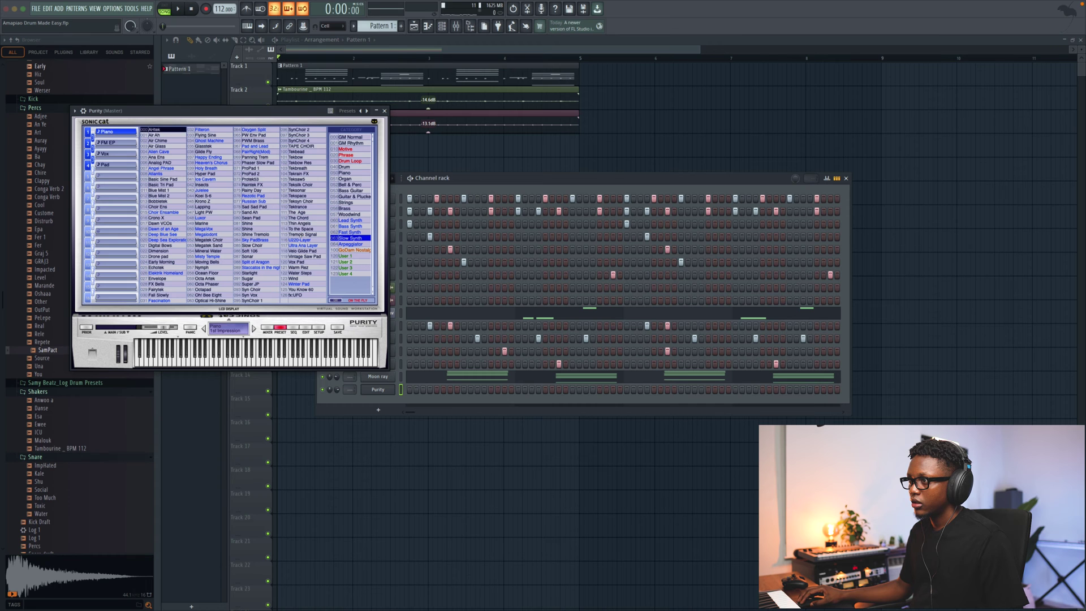
click(384, 111)
Draw four-bar sustained notes on C4, G4, C5, G5 and C6 for the Purity channel.
key(F7)
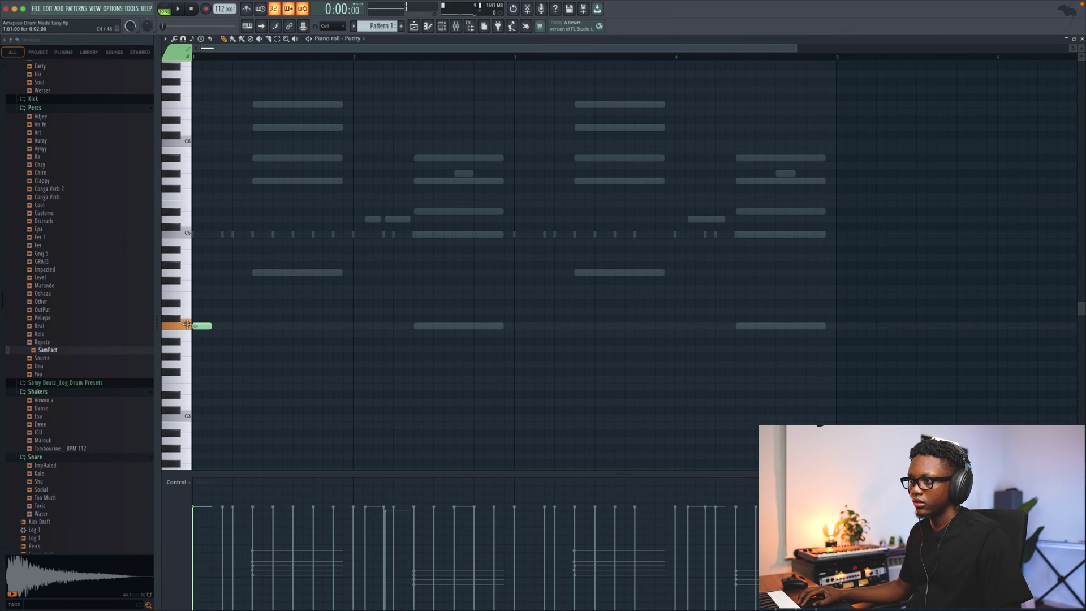
drag(213, 329, 835, 332)
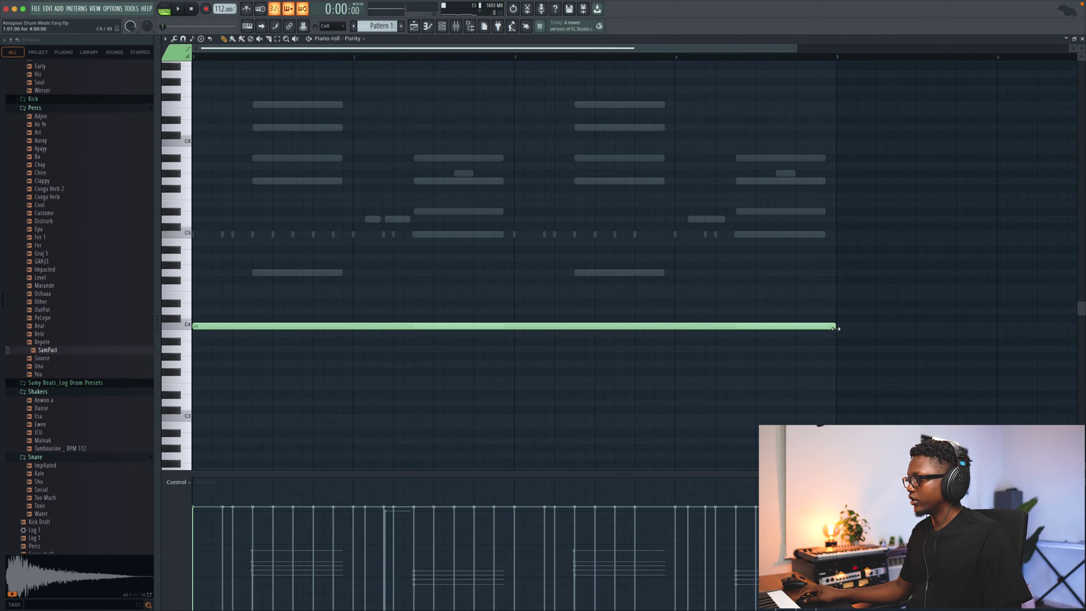
click(209, 273)
click(219, 234)
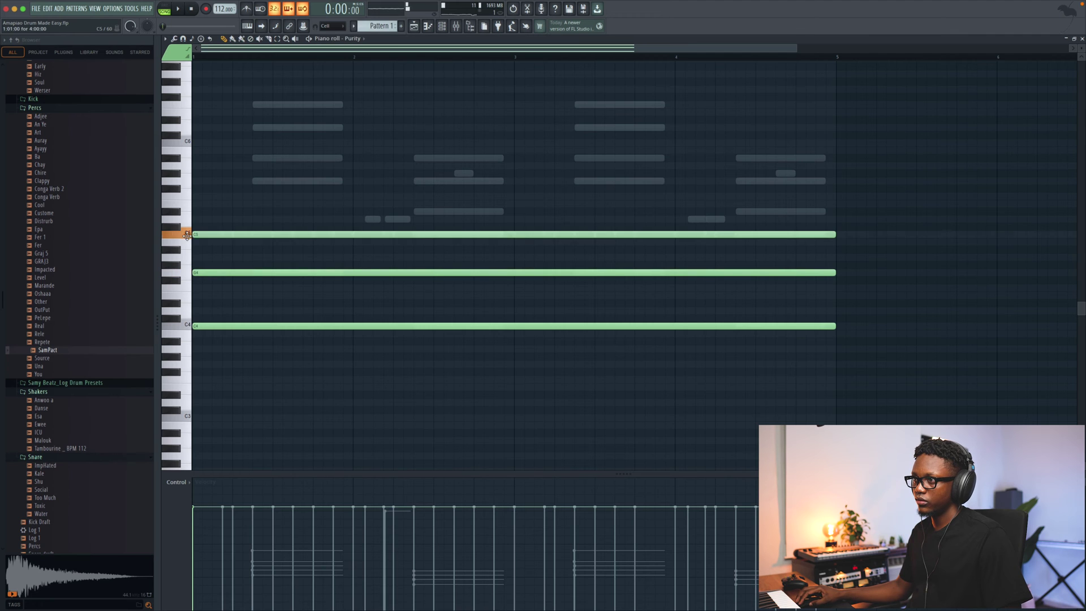
click(205, 181)
click(195, 143)
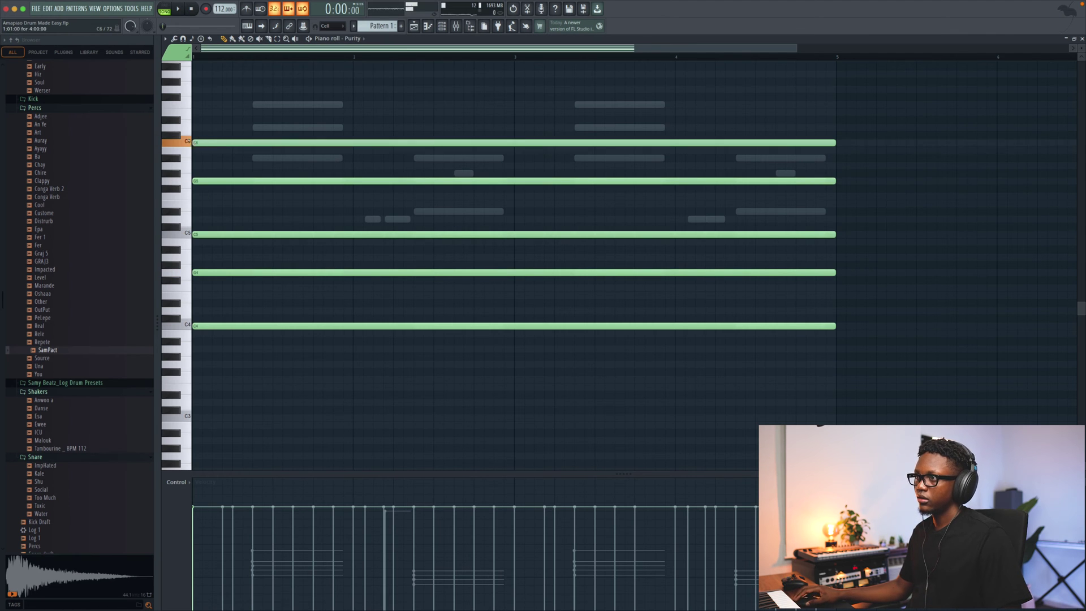
click(1081, 39)
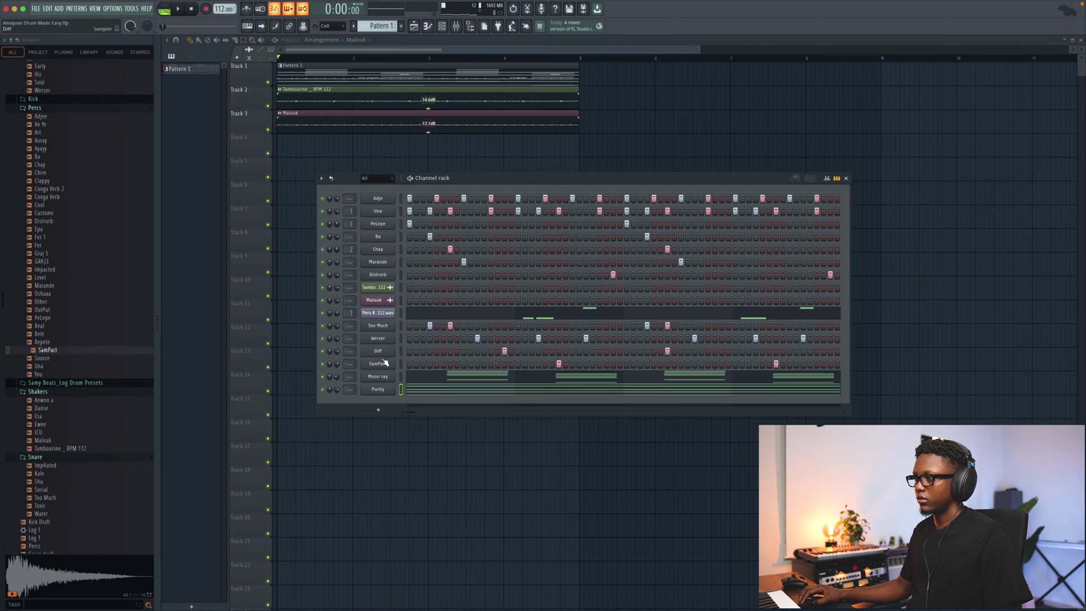
Play the arrangement and lower the synth channel volume to 41%.
key(space)
drag(336, 388, 339, 391)
scroll(336, 389, down, 2)
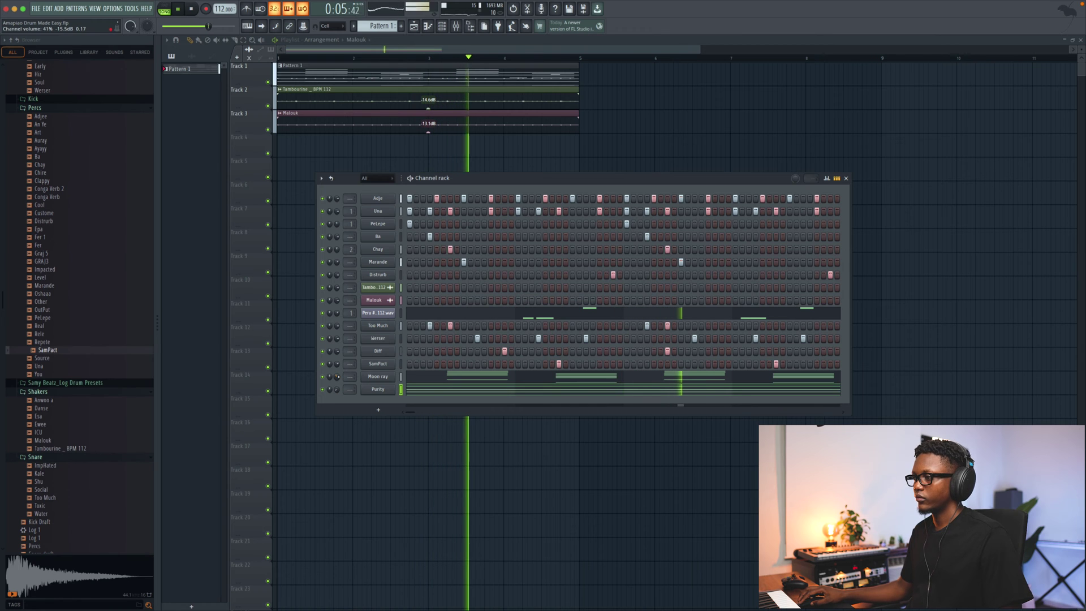
key(space)
Select the Pattern 1, Tambourine and Malouk clips and duplicate them into bars 5–8 and 9–12.
drag(595, 144, 417, 84)
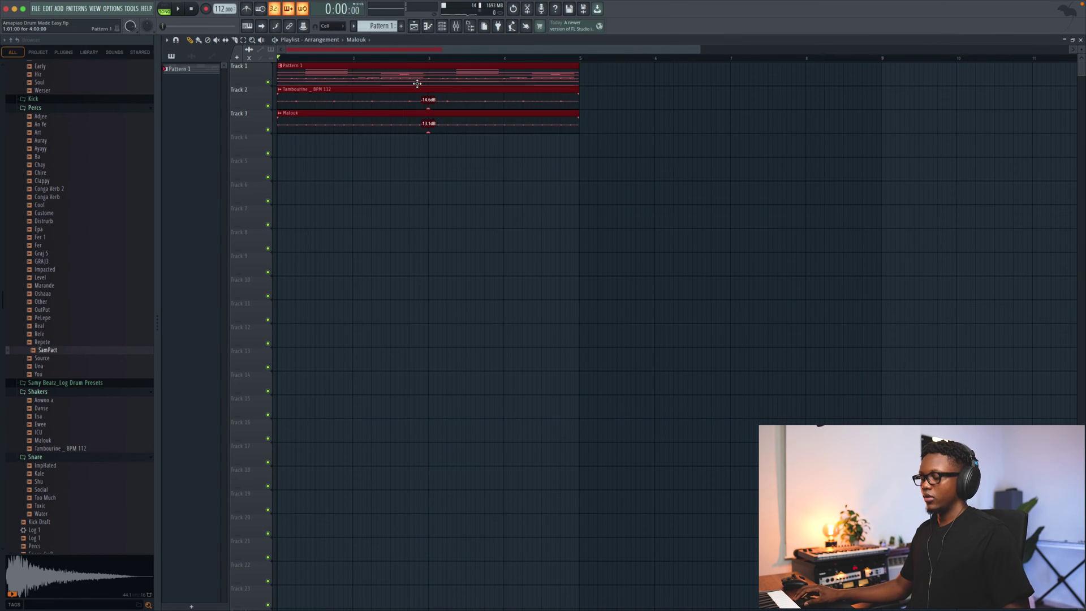
key(ctrl+b)
drag(637, 45, 952, 106)
drag(1082, 54, 1084, 50)
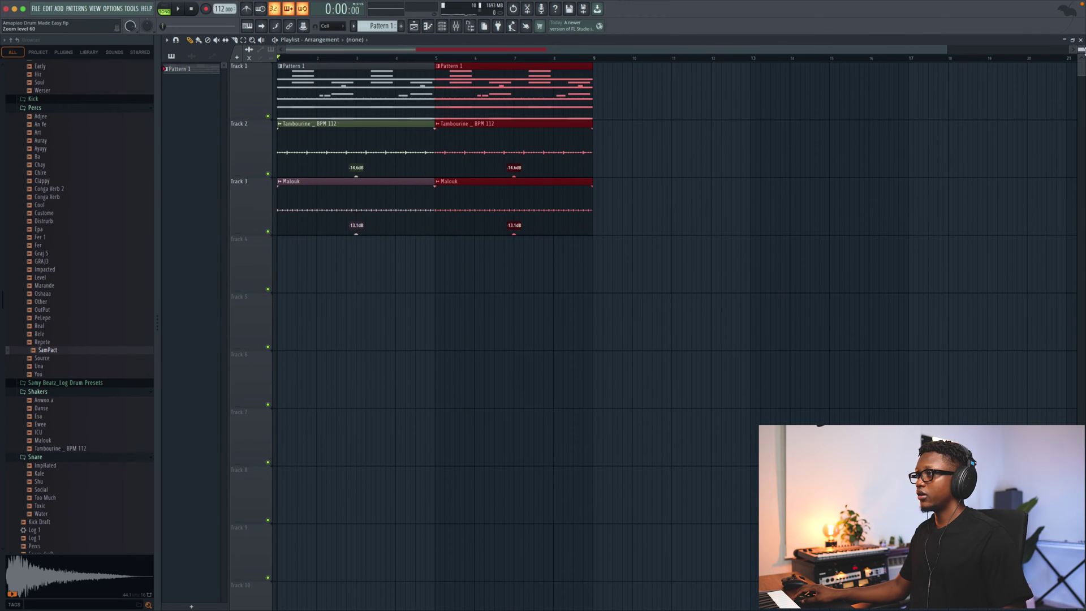
key(ctrl+b)
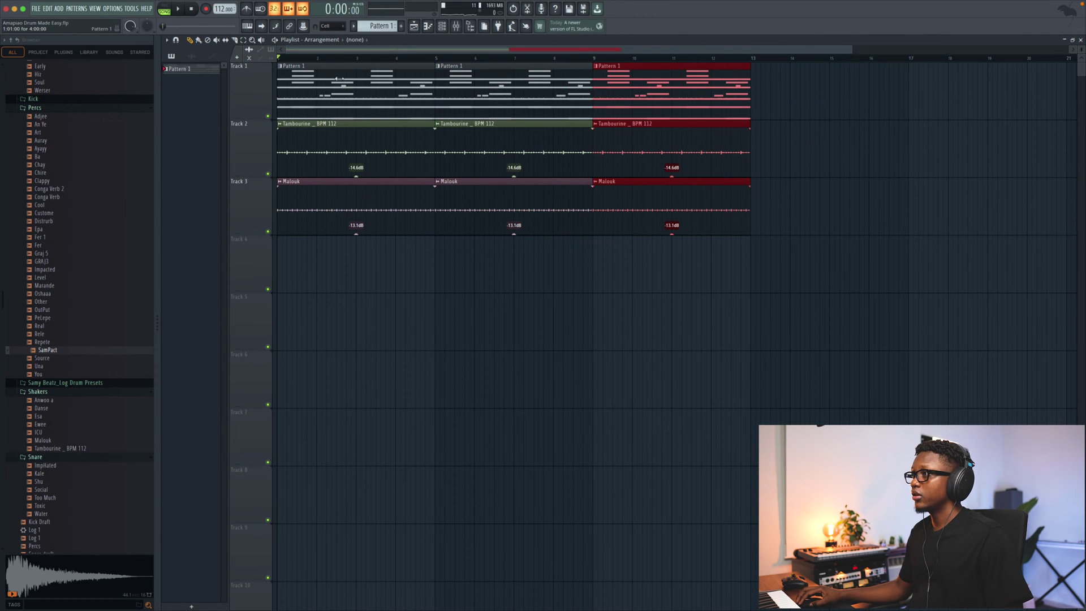
Make the bar 5 pattern clip unique, duplicate the clips into bars 13–16, and make that pattern clip unique too.
right_click(438, 67)
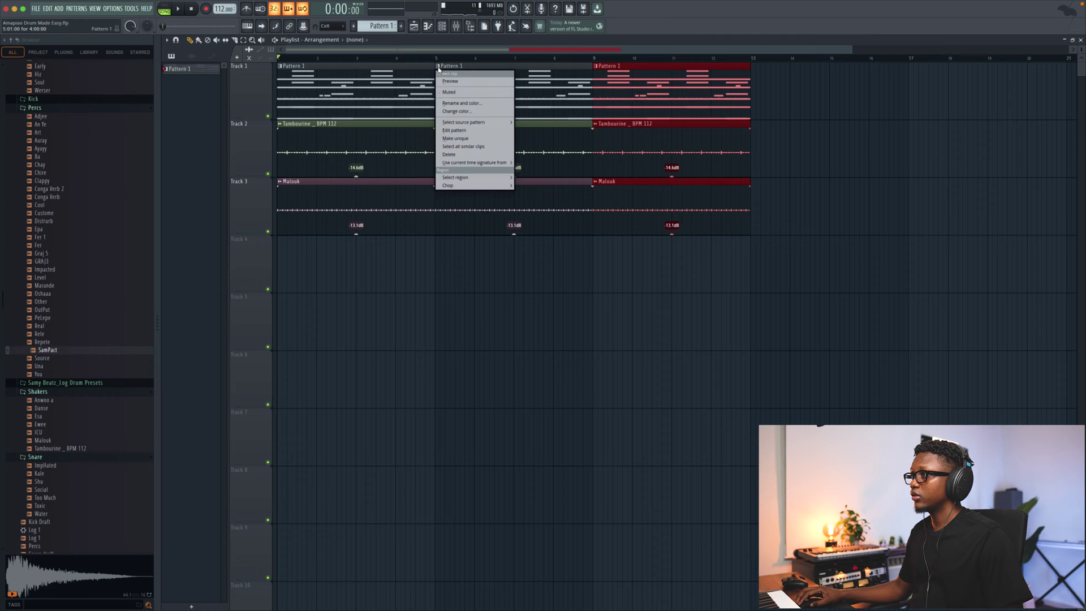
click(455, 139)
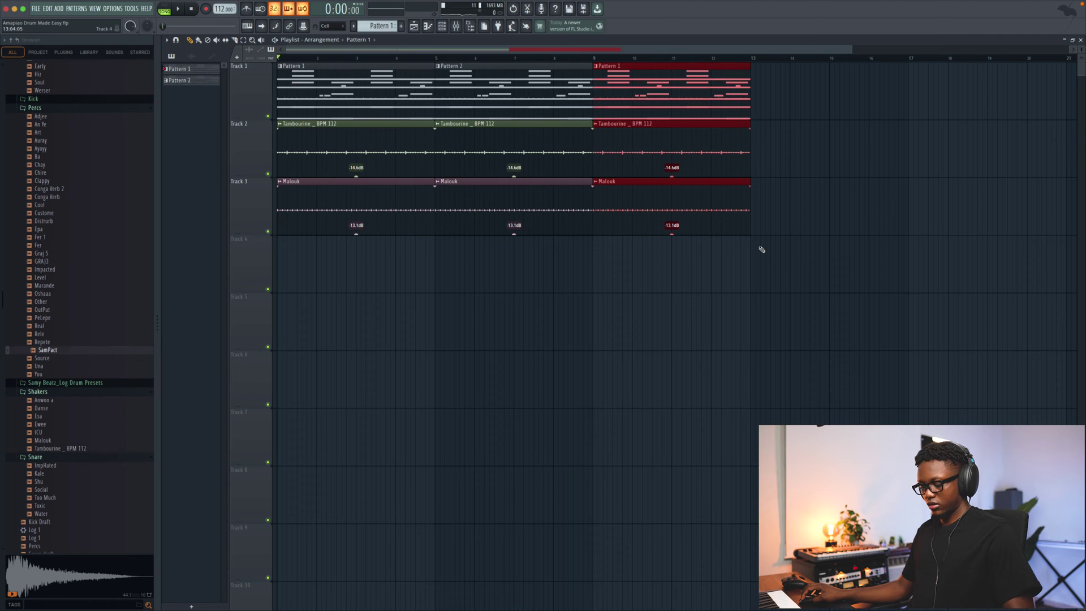
key(ctrl+b)
right_click(756, 70)
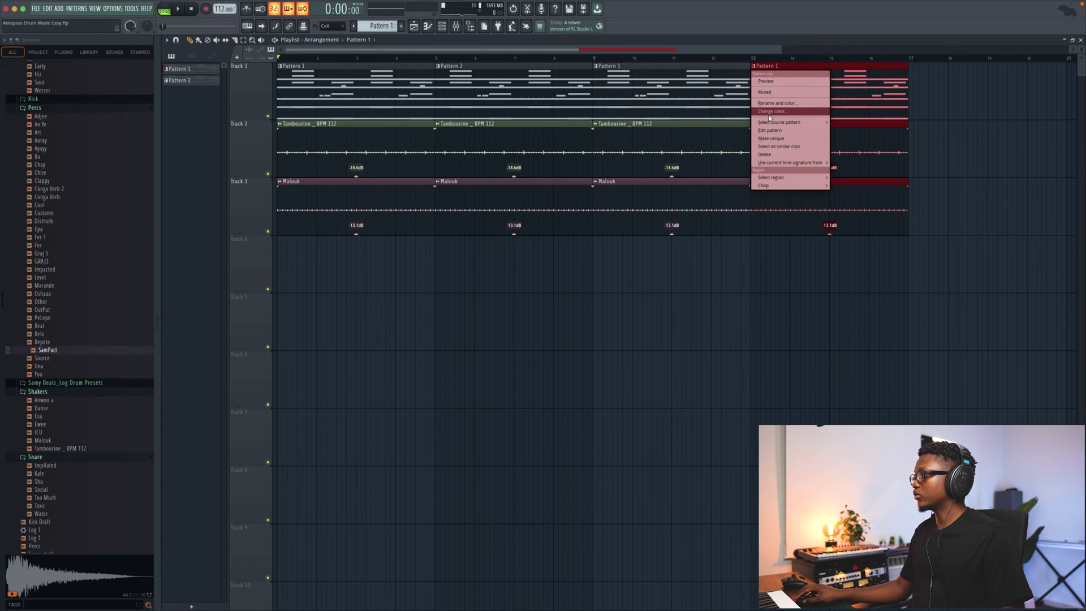
click(771, 139)
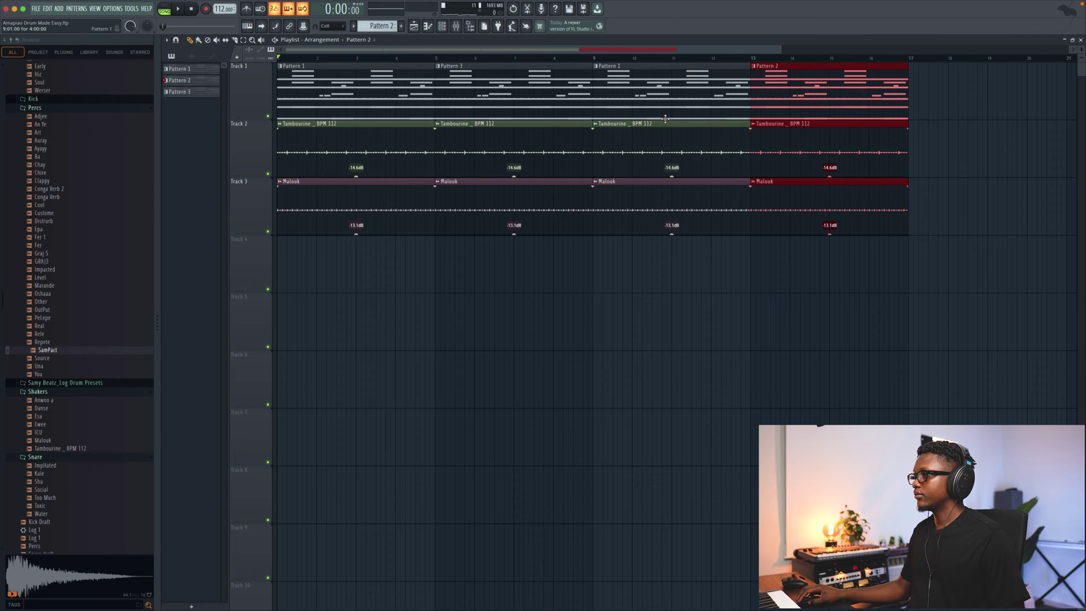
Move the Pattern 3 clip group to bar 17 and the Pattern 2 clip group to bar 5.
drag(556, 228, 979, 122)
drag(880, 290, 799, 62)
drag(801, 105, 494, 106)
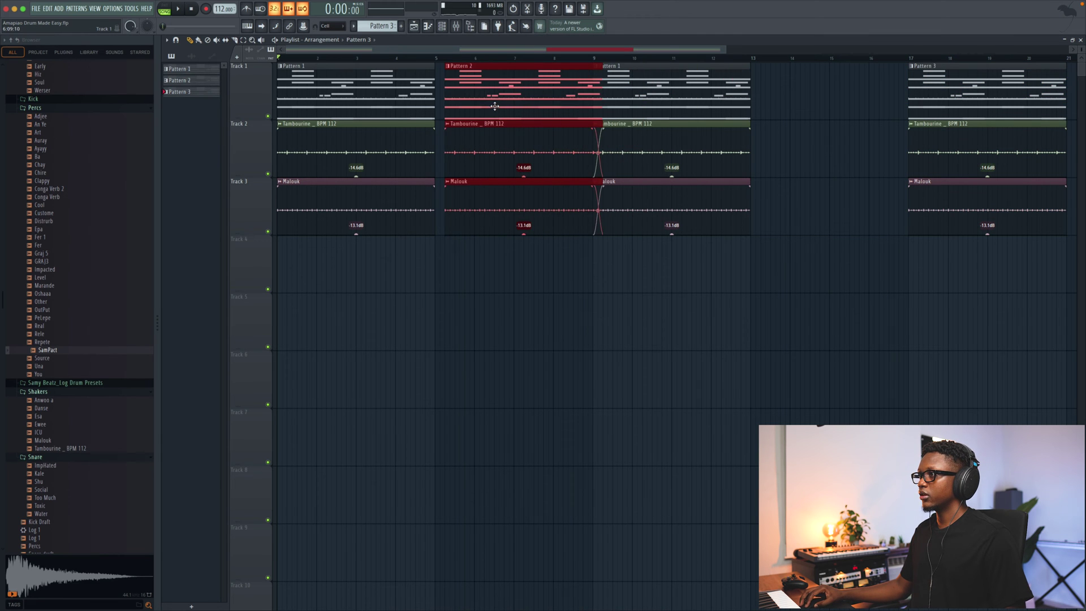
Replace the Pattern 1 clip group in bars 9–12 with a duplicate of the Pattern 2 group.
drag(744, 290, 652, 69)
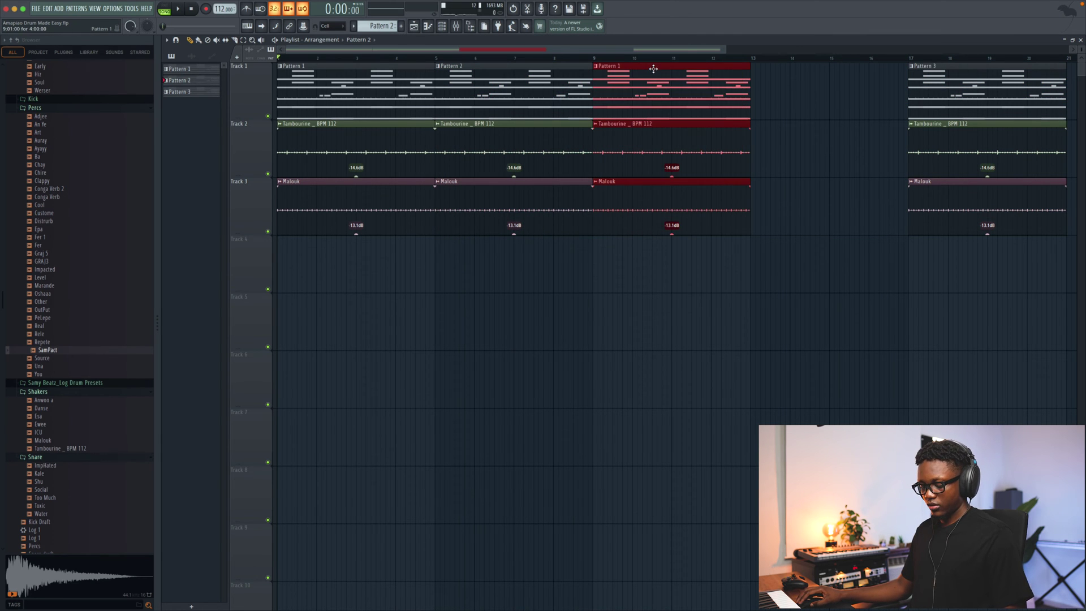
key(Delete)
drag(688, 200, 537, 64)
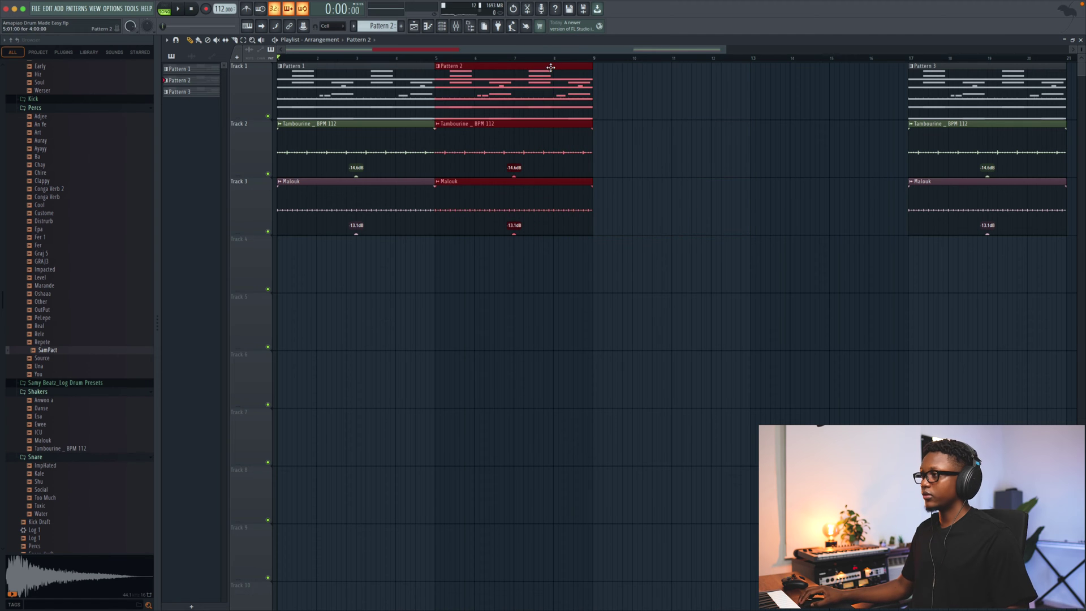
key(ctrl+b)
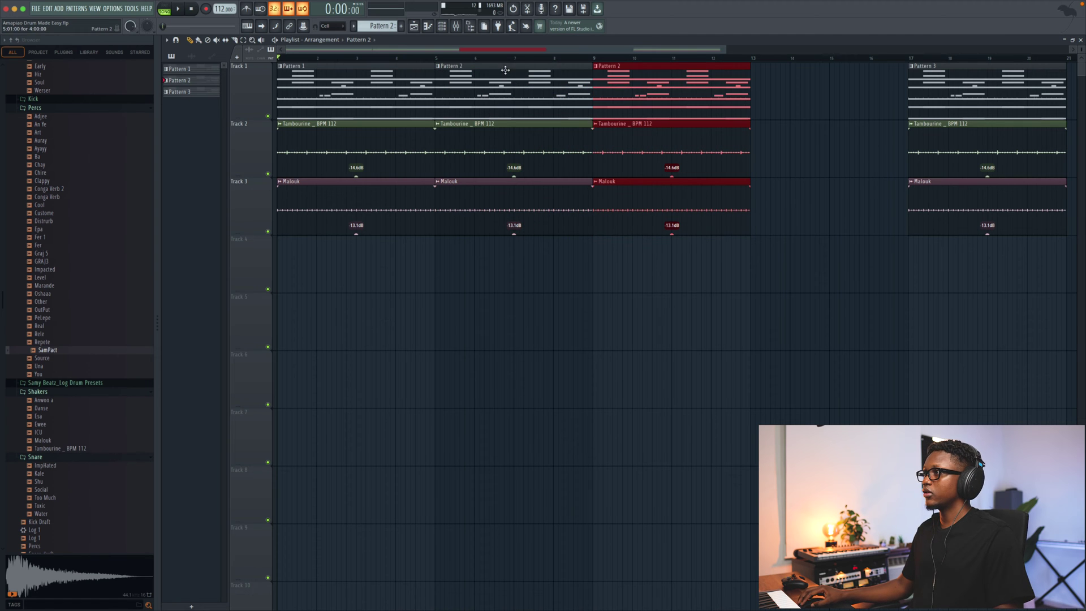
Clear the Adje steps in Pattern 2 and try cutting its Moon ray and Purity notes.
click(446, 27)
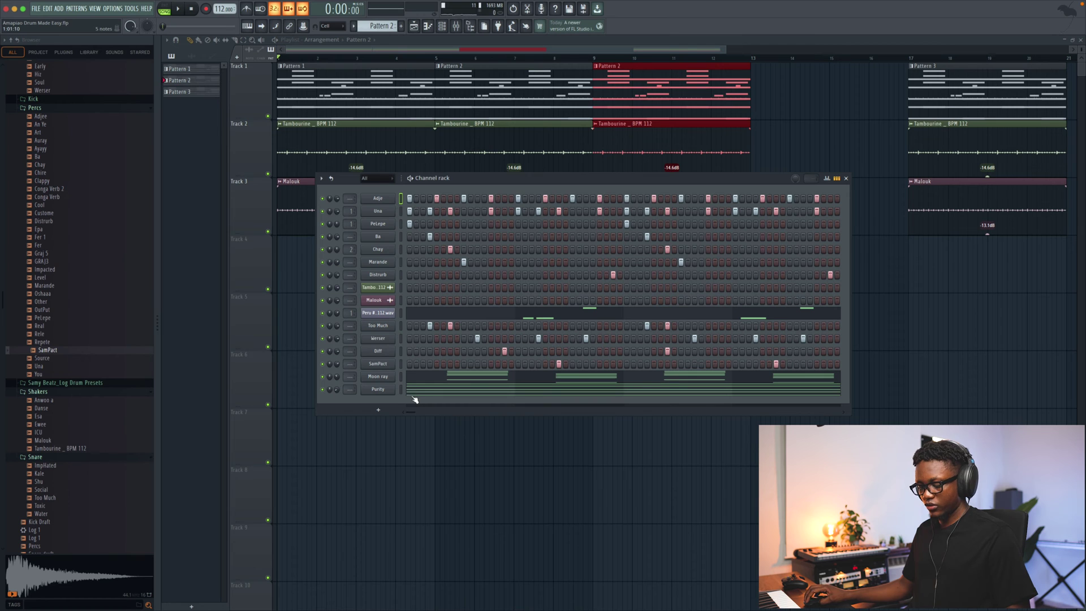
key(space)
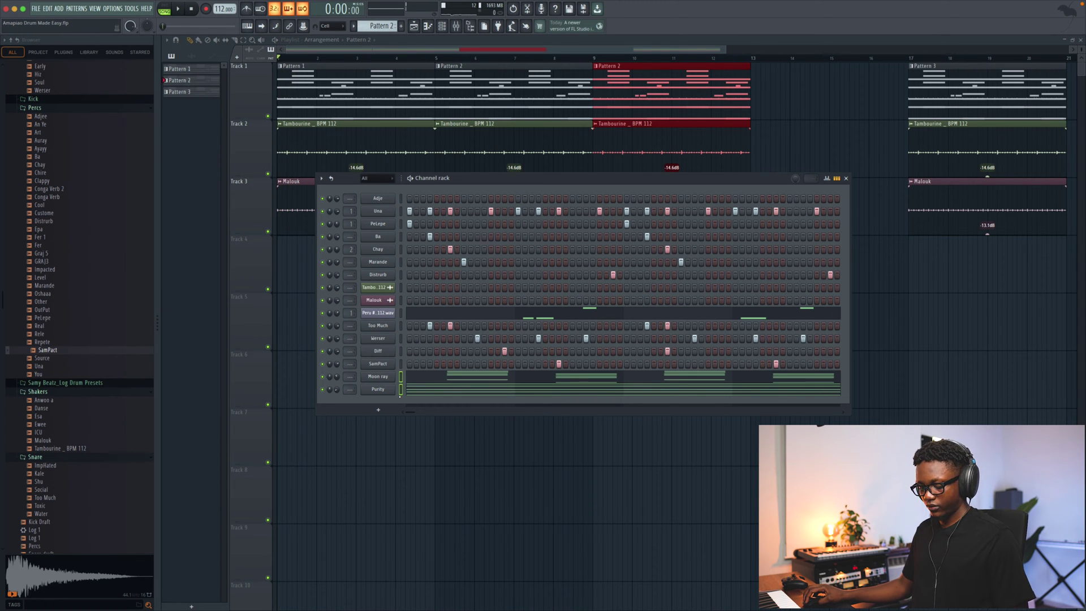
key(ctrl+x)
key(ctrl+z)
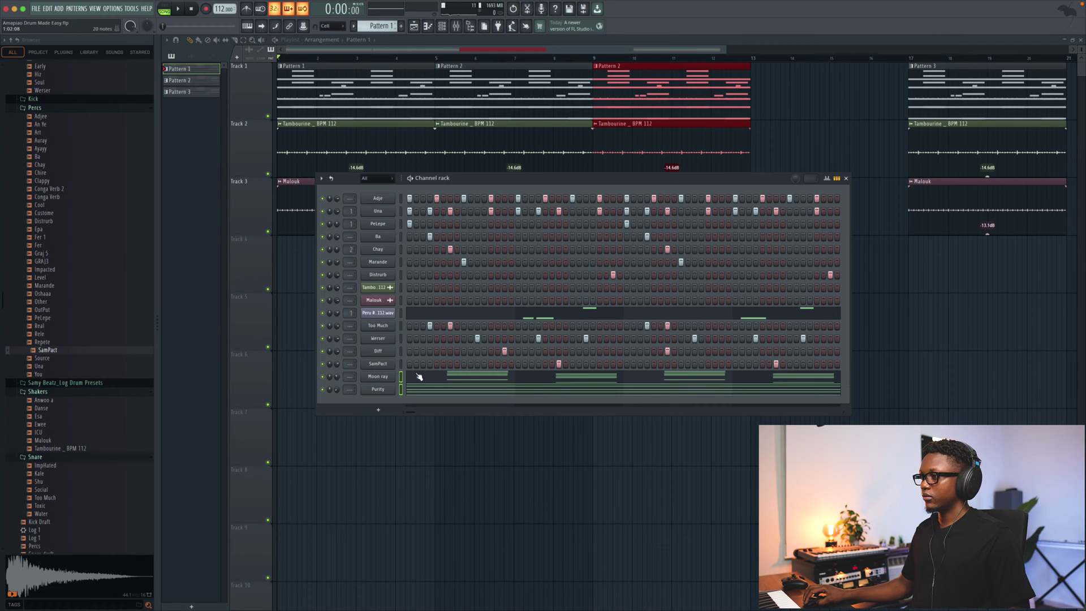
Cut the Moon ray and Purity notes from Pattern 1 and play back the stripped-down section.
key(ctrl+x)
key(space)
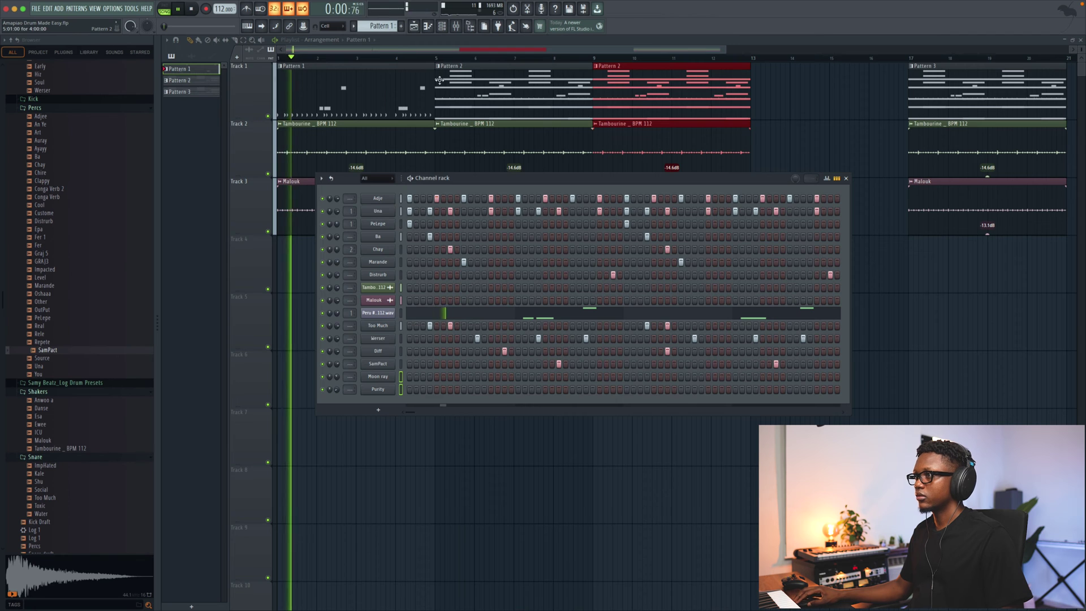
key(F6)
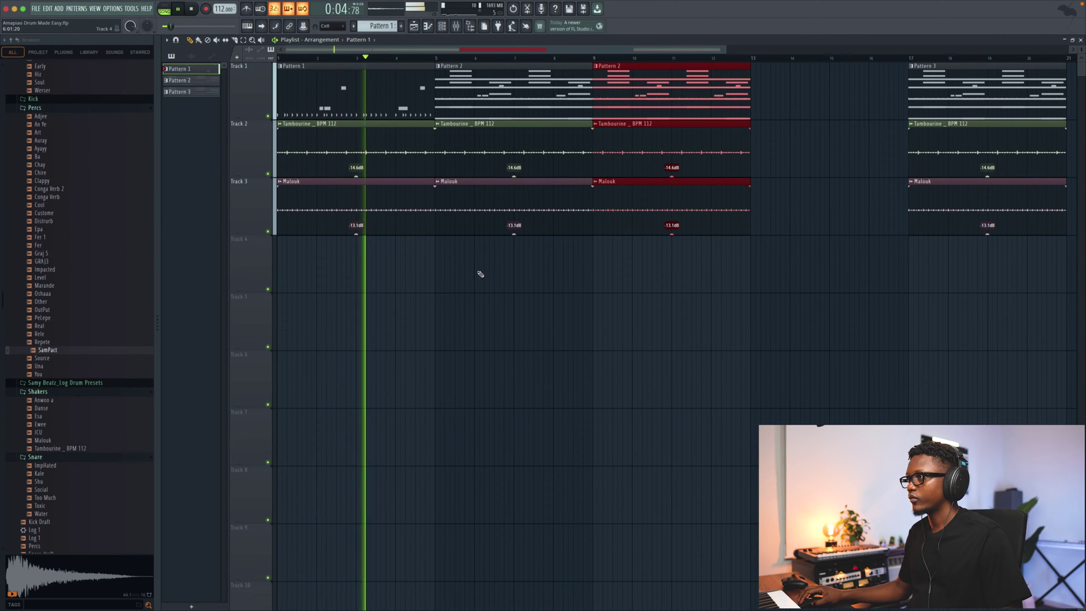
key(F6)
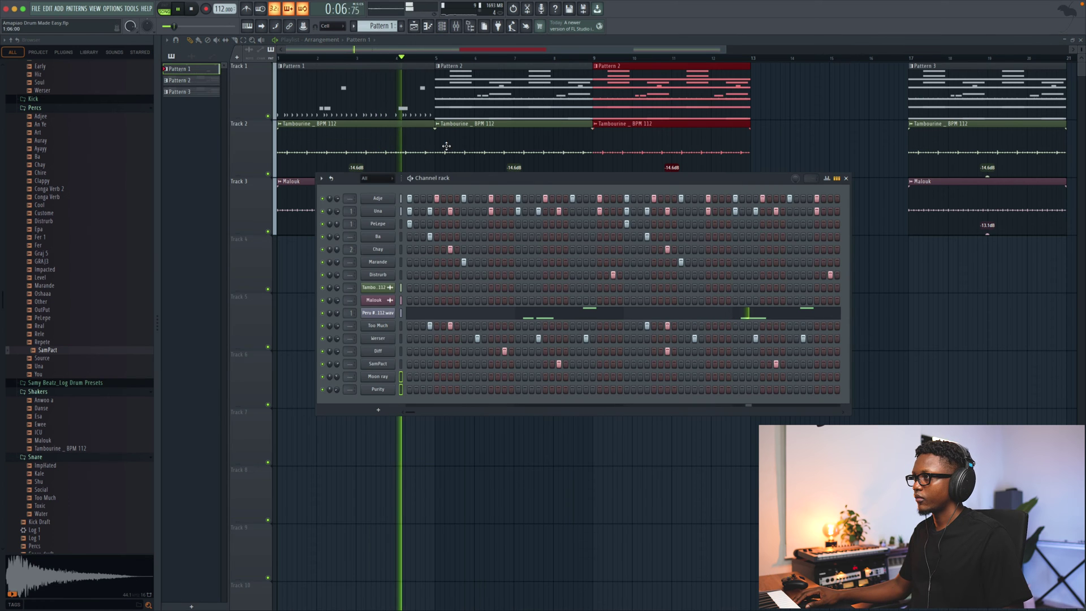
key(space)
key(F6)
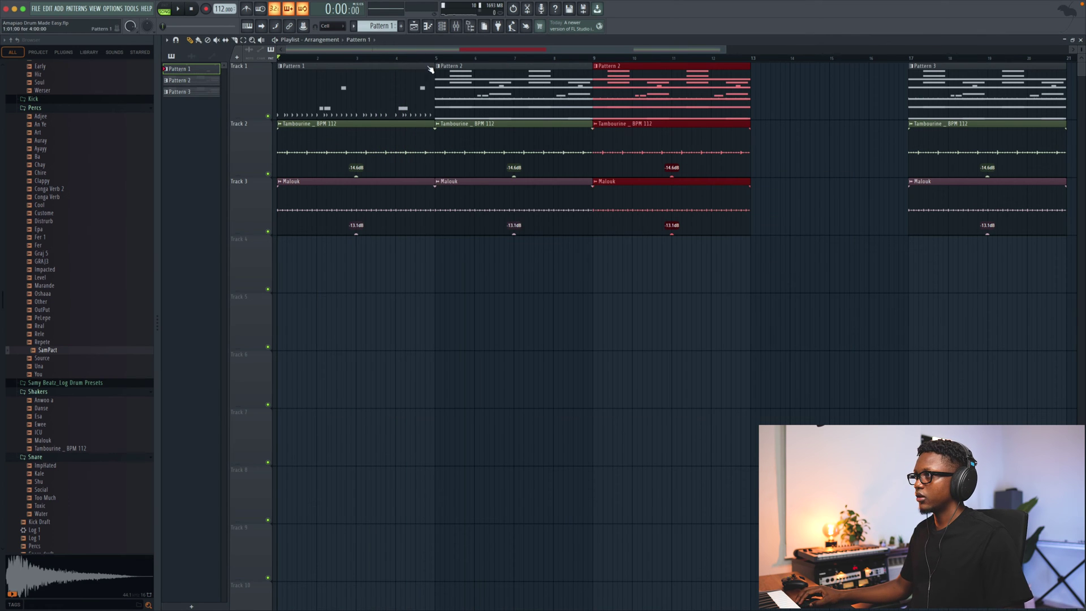
Cut the Purity notes from Pattern 2.
click(441, 32)
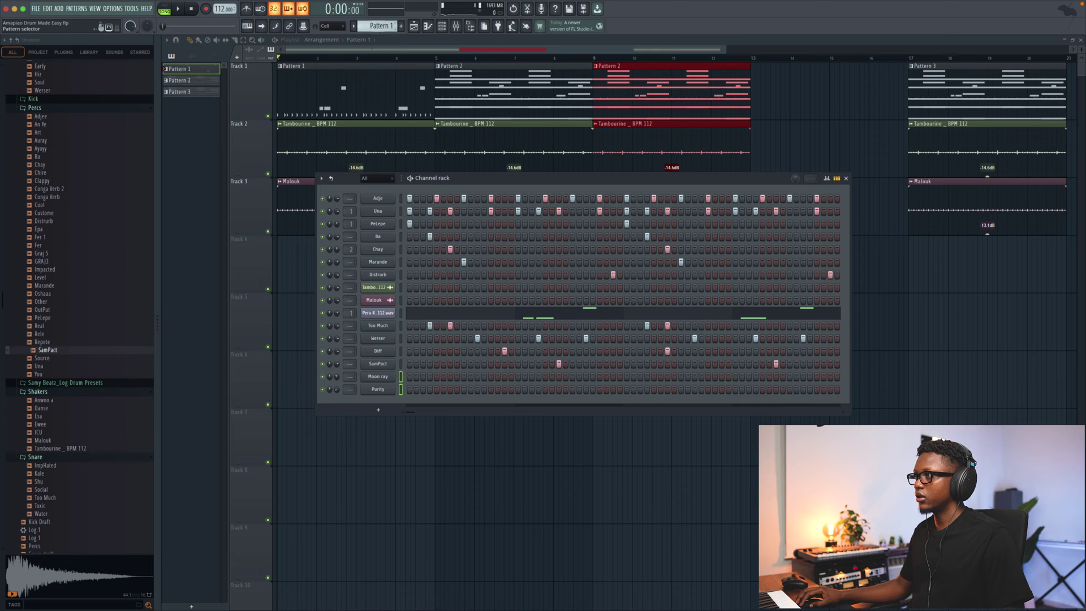
scroll(380, 27, up, 1)
key(super+x)
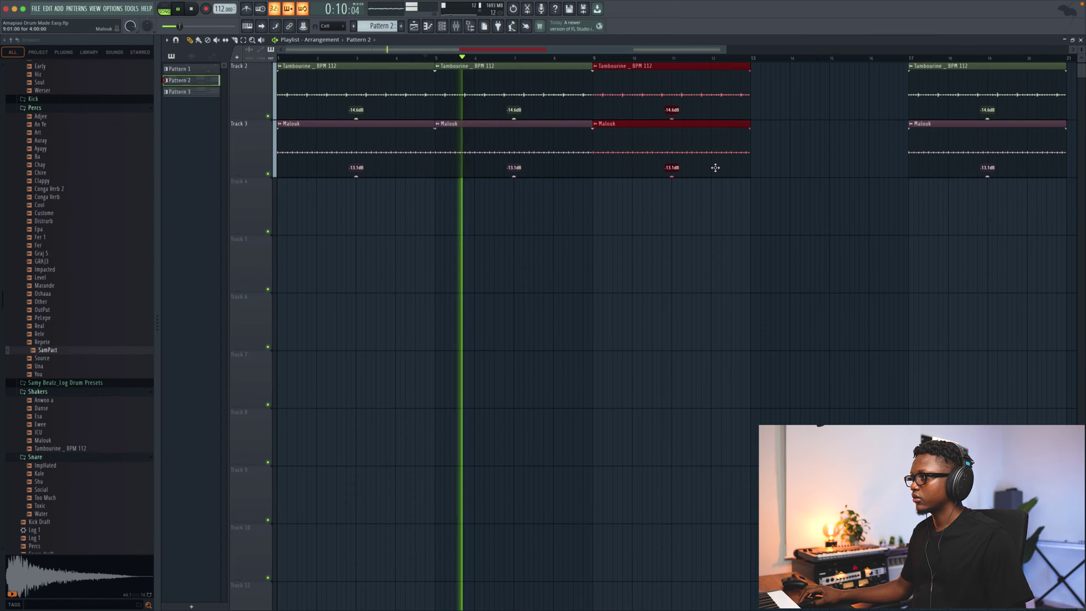
Move the Pattern 3 clip group with its Tambourine and Malouk clips to bar 13 during playback.
scroll(904, 106, down, 3)
drag(907, 254, 668, 78)
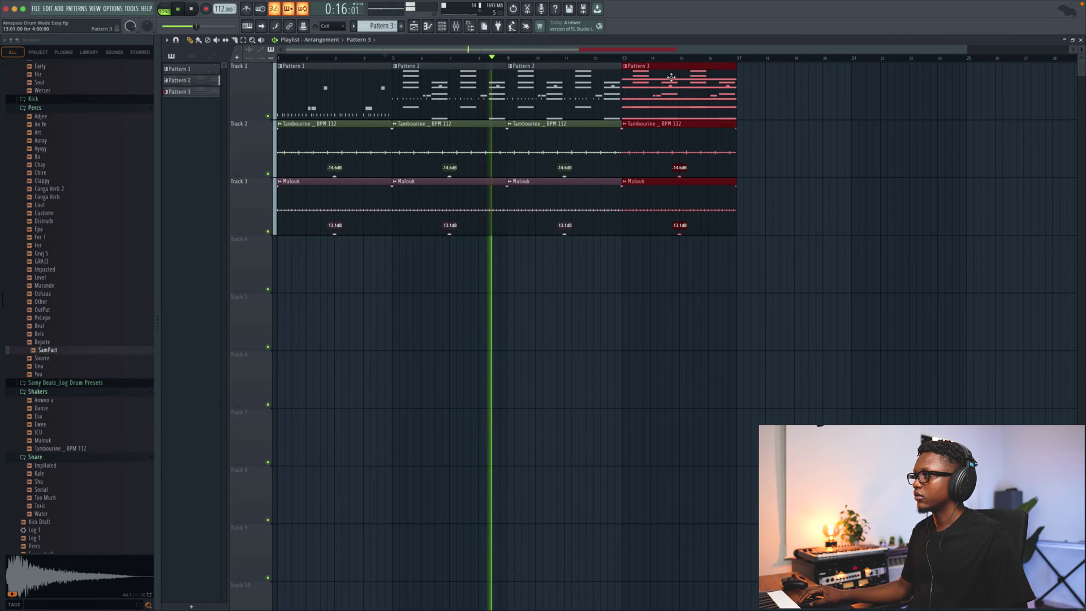
scroll(657, 159, down, 1)
scroll(657, 159, up, 1)
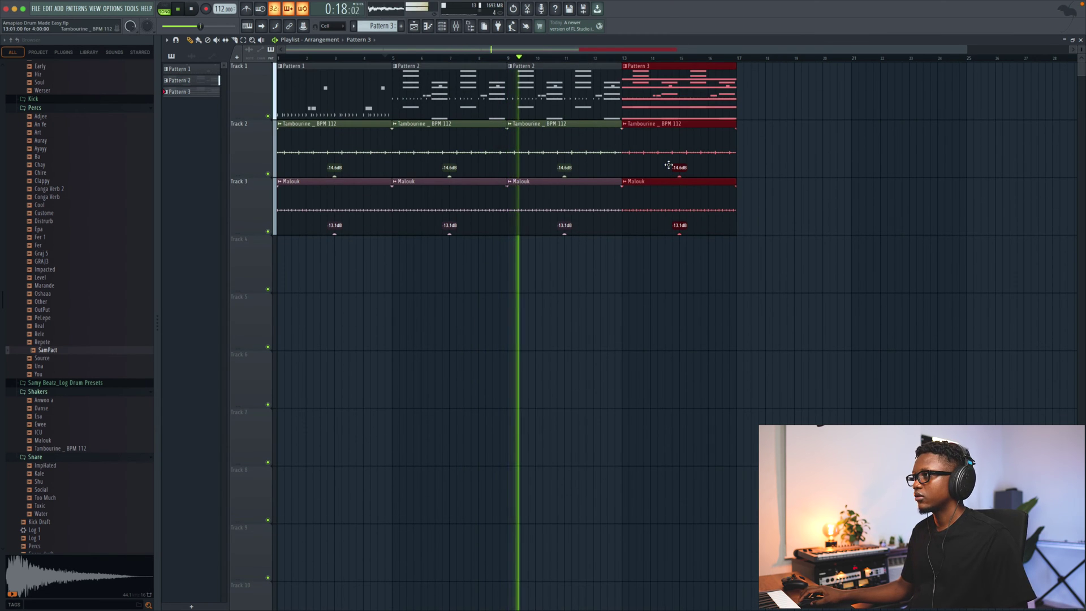
scroll(751, 159, down, 1)
scroll(751, 159, up, 1)
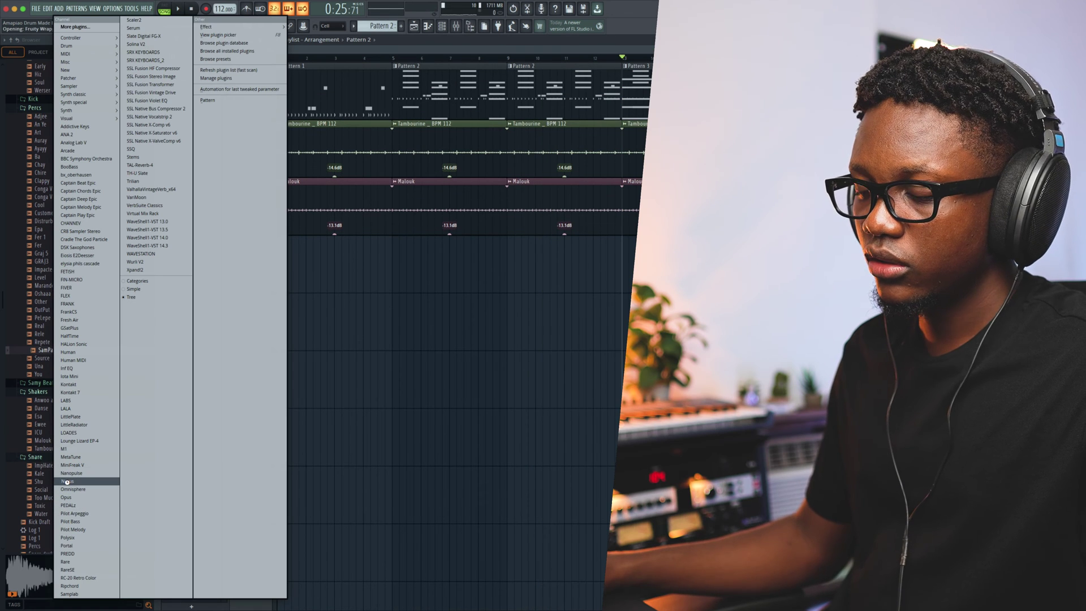
Add a Nexus channel and load the Classic JP Leader 3 preset from the Factory Presets Lead category.
click(67, 482)
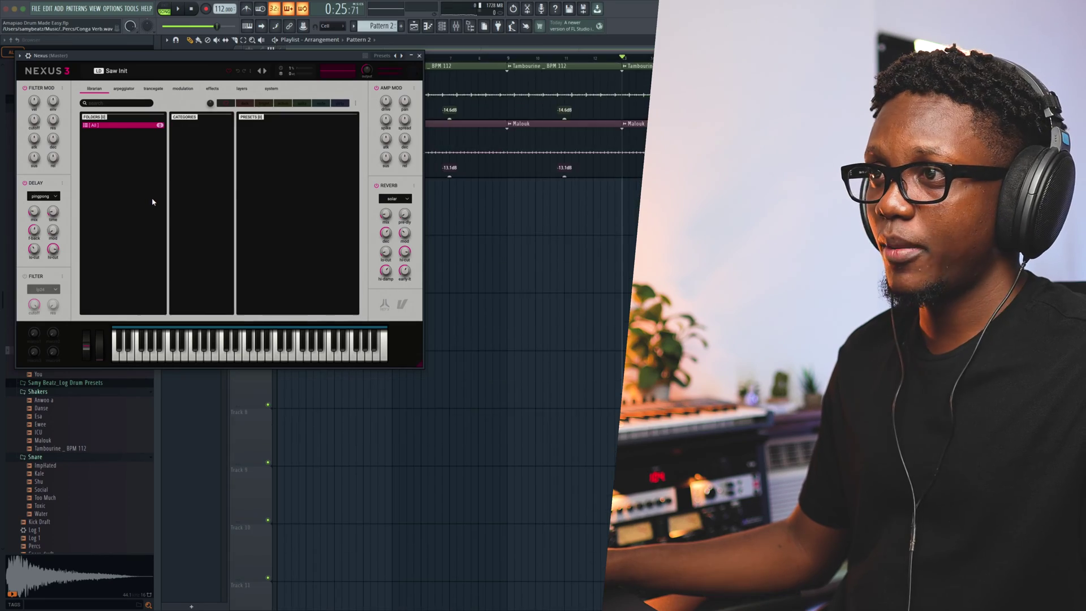
click(109, 139)
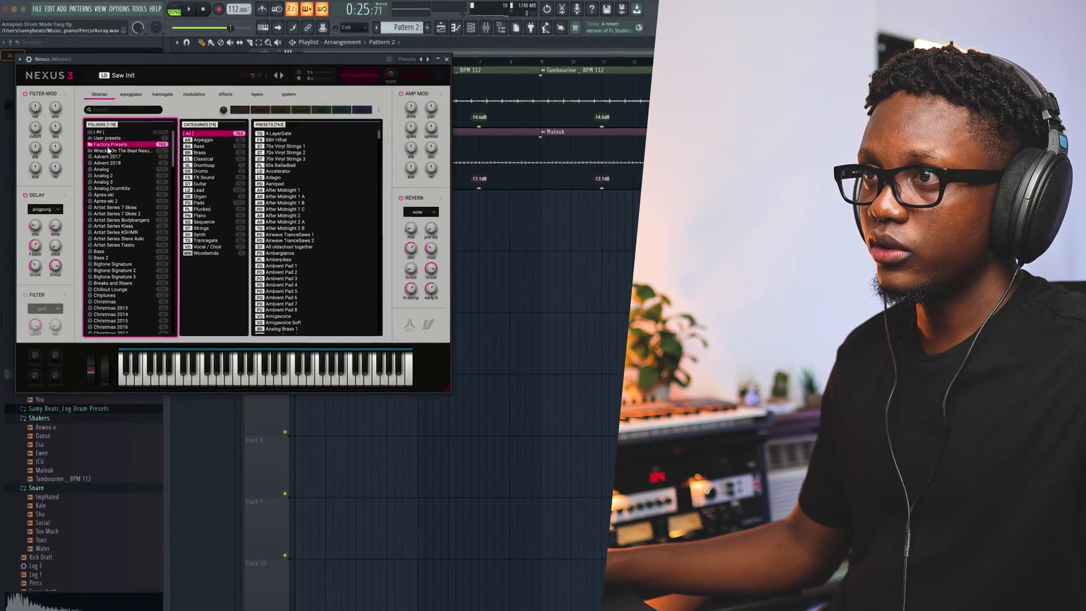
key(ctrl+s)
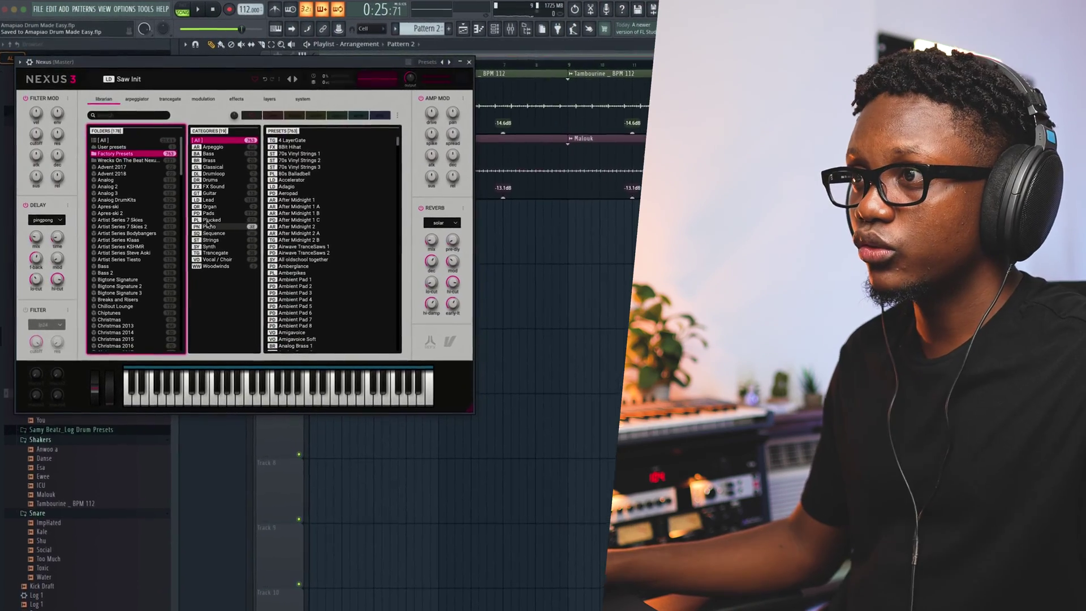
click(210, 199)
click(318, 285)
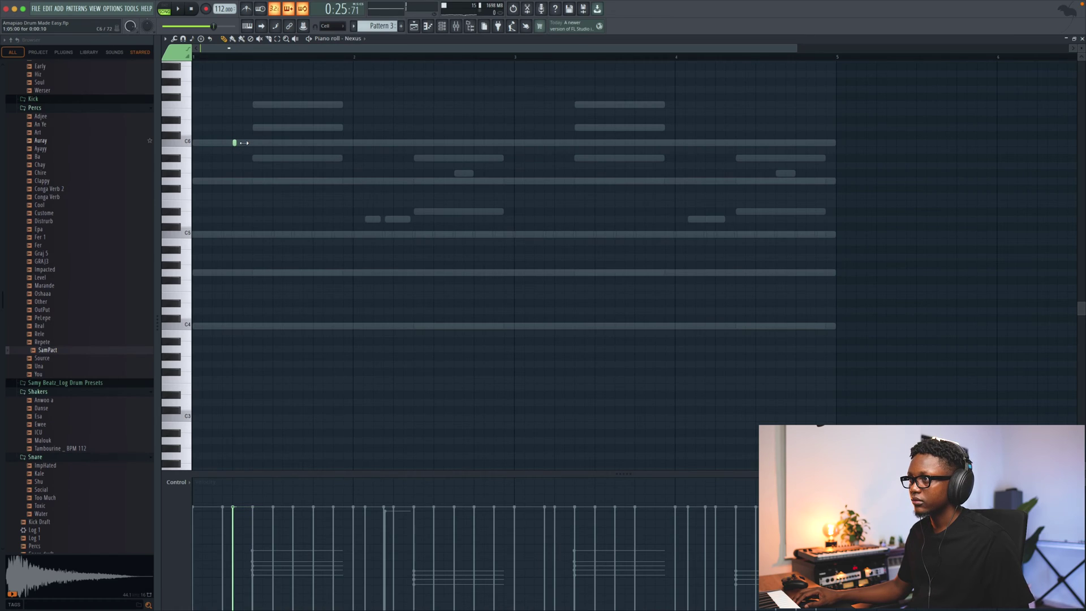
Draw three short C6 notes, a C5 note and a longer C6 note for Nexus in bar 1 of Pattern 3.
click(244, 143)
click(254, 142)
key(space)
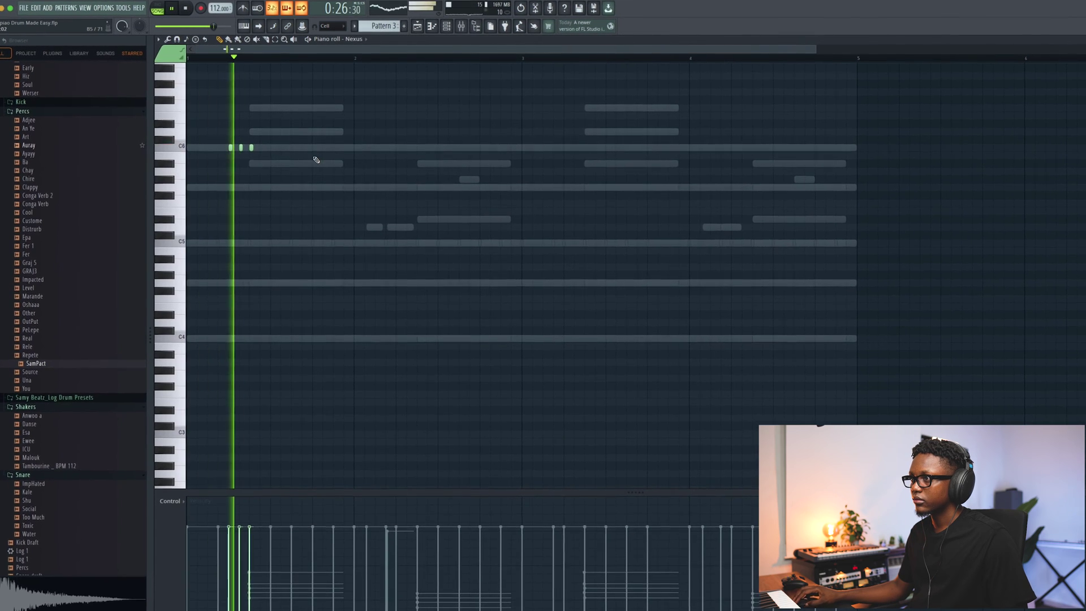
key(space)
drag(816, 49, 533, 99)
scroll(332, 247, up, 2)
click(311, 315)
click(357, 211)
drag(363, 211, 399, 211)
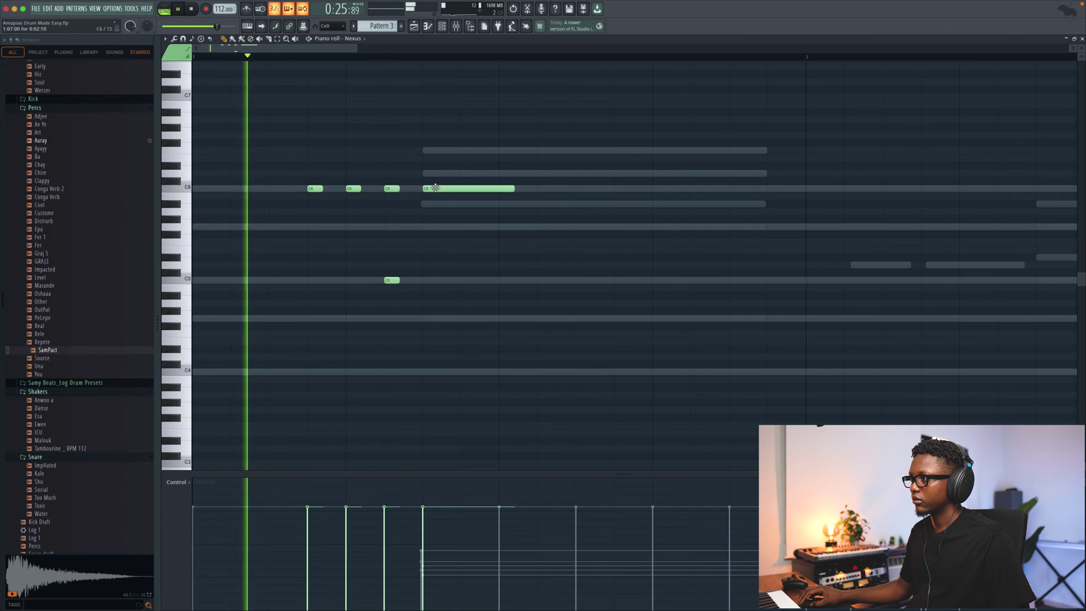
Shift the long C6 Nexus note one step later and repeat the whole phrase at bar 3.
drag(428, 188, 464, 184)
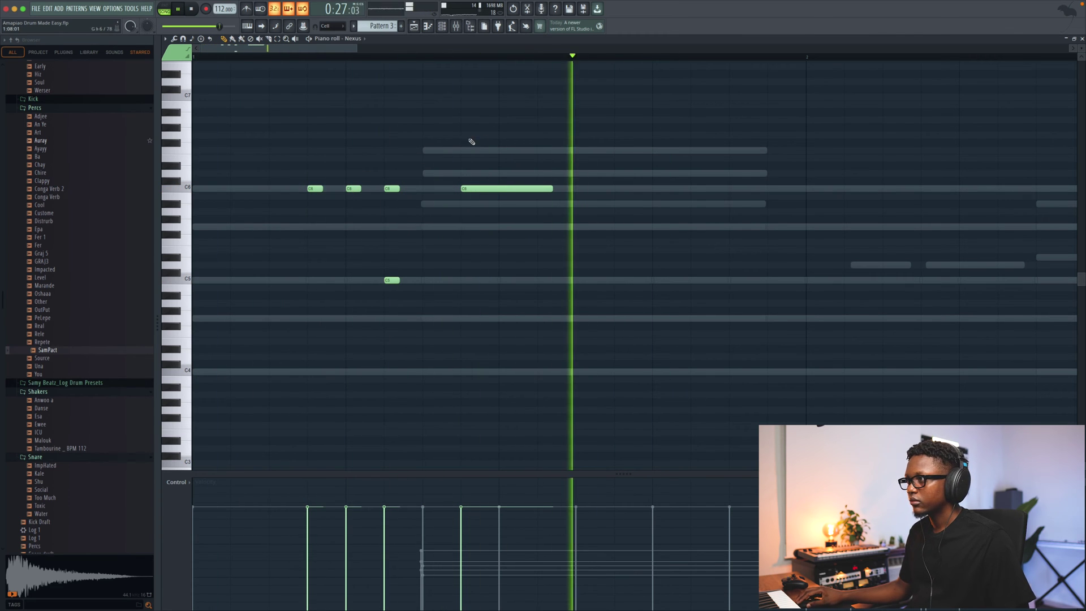
drag(355, 44, 597, 45)
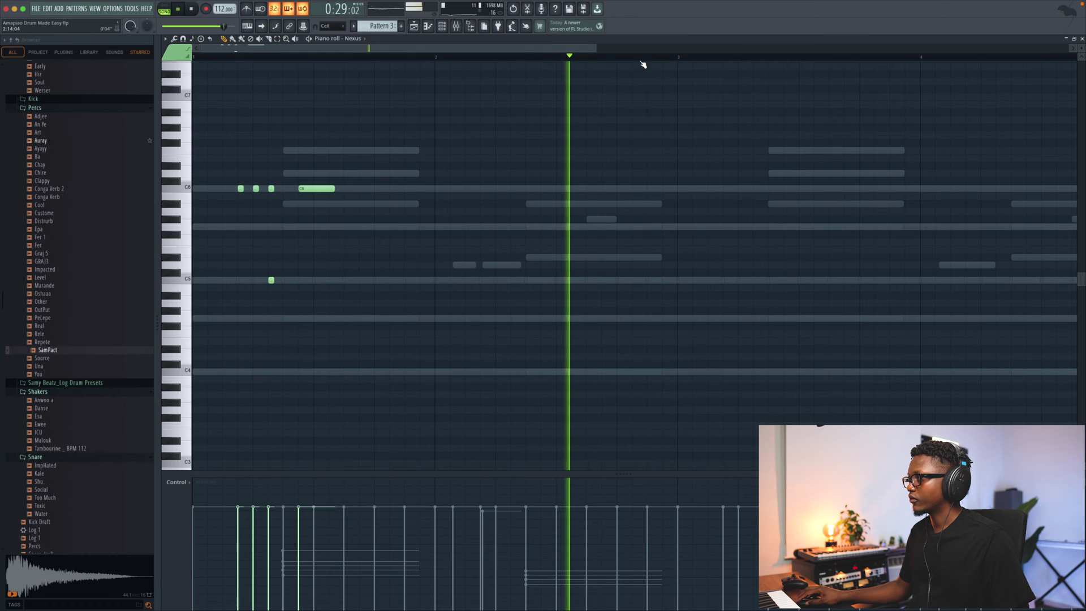
key(ctrl+a)
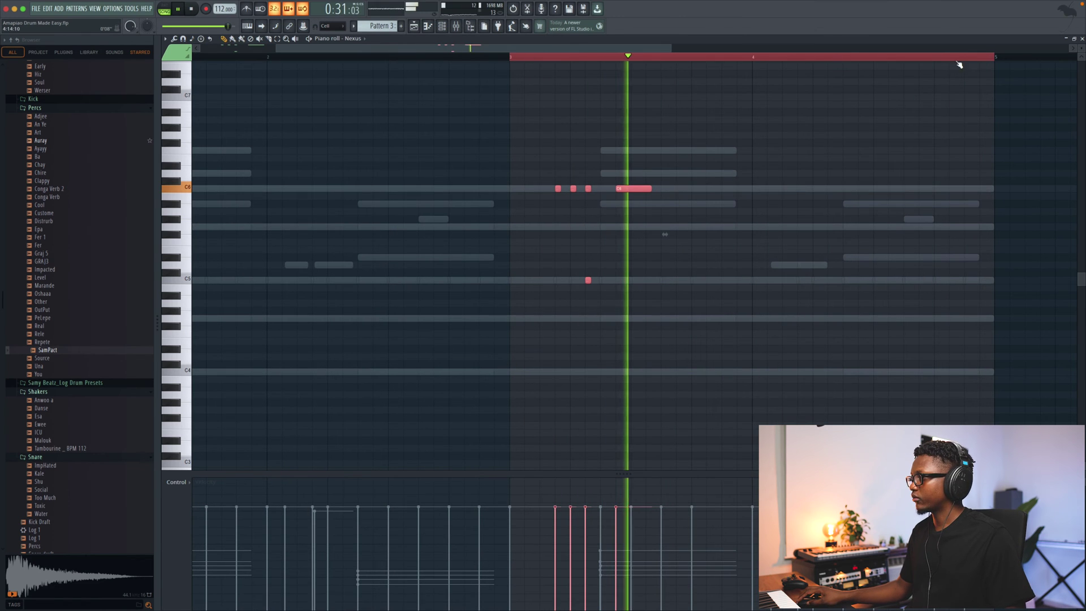
Duplicate the Pattern 3 section with its Tambourine clip to bar 17 in the playlist.
click(1081, 39)
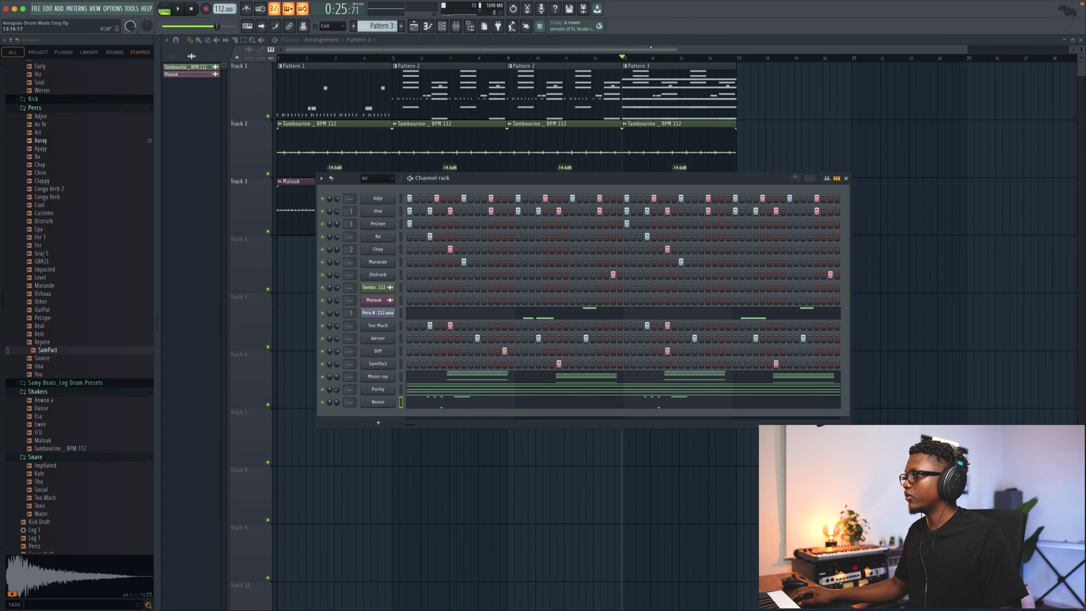
click(650, 49)
drag(785, 213, 650, 81)
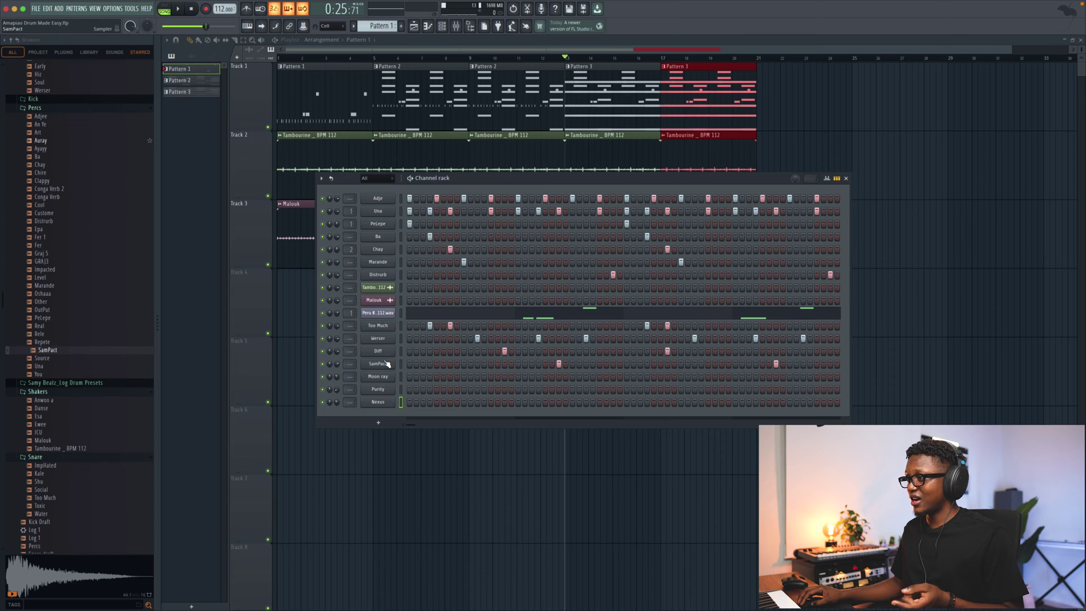
Add a Toxic Biohazard channel and browse the Basses bank in its presets library.
click(386, 424)
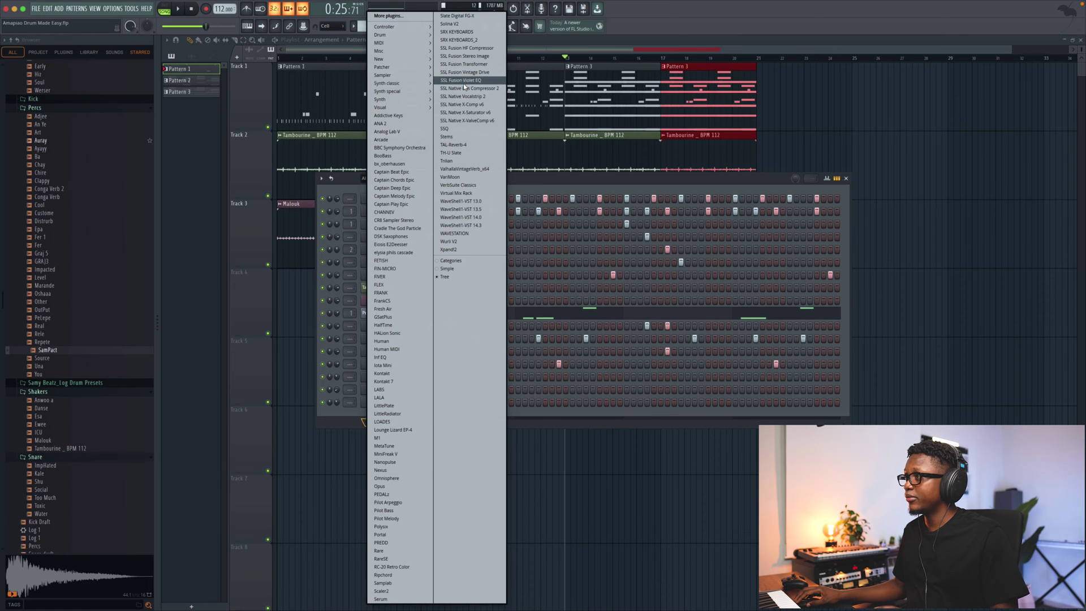
mouse_move(398, 85)
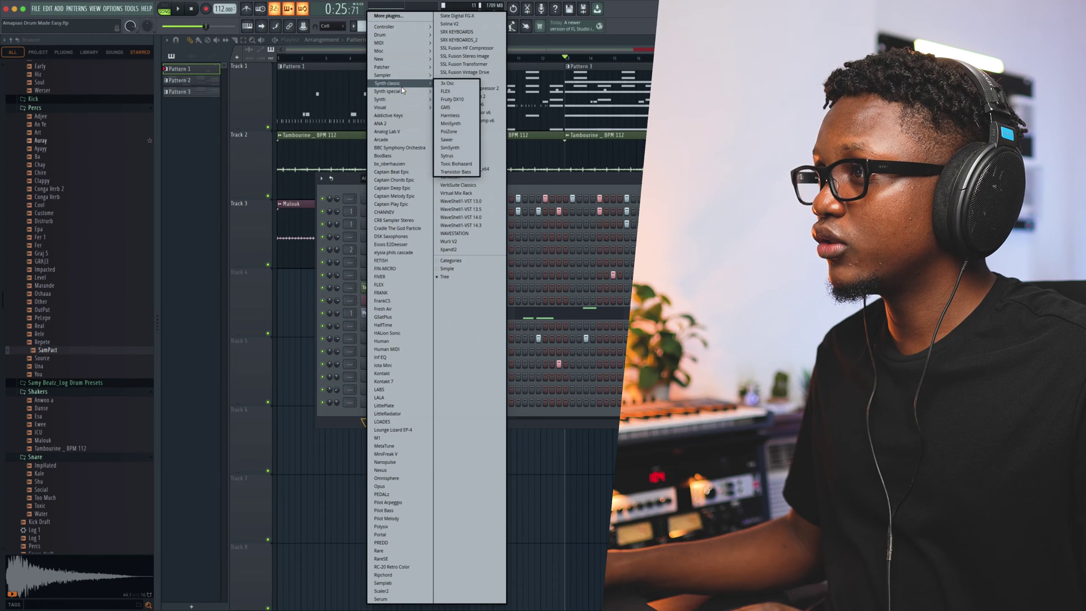
click(458, 164)
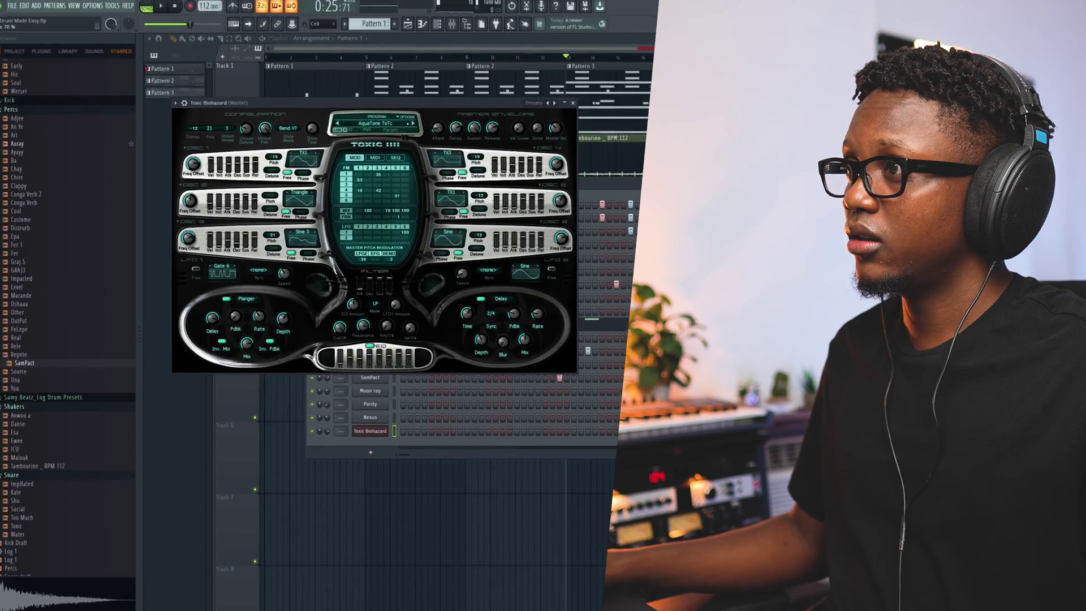
click(377, 225)
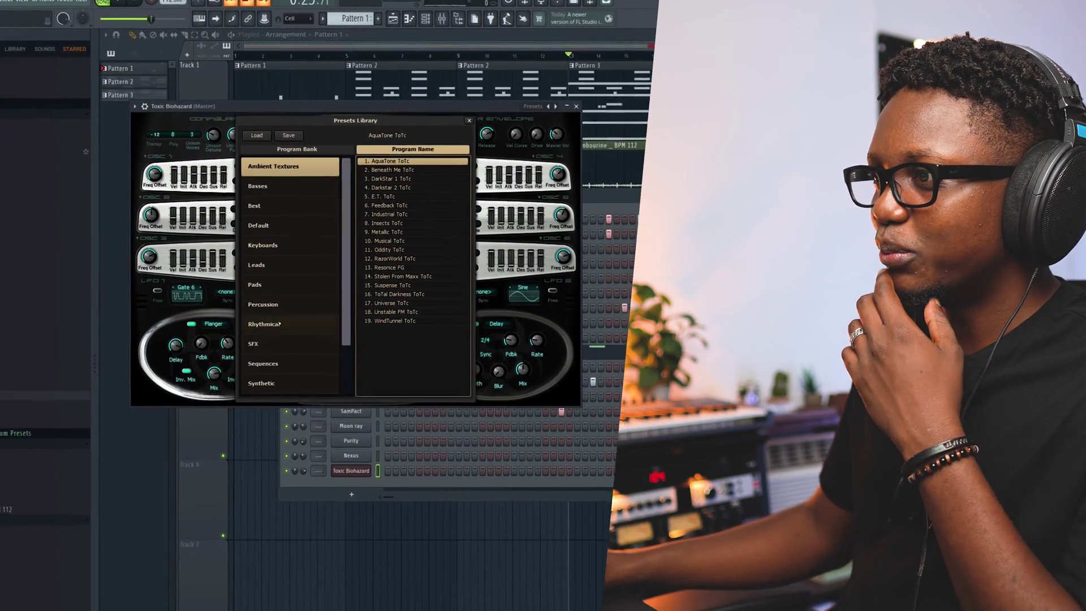
click(249, 192)
scroll(429, 316, down, 10)
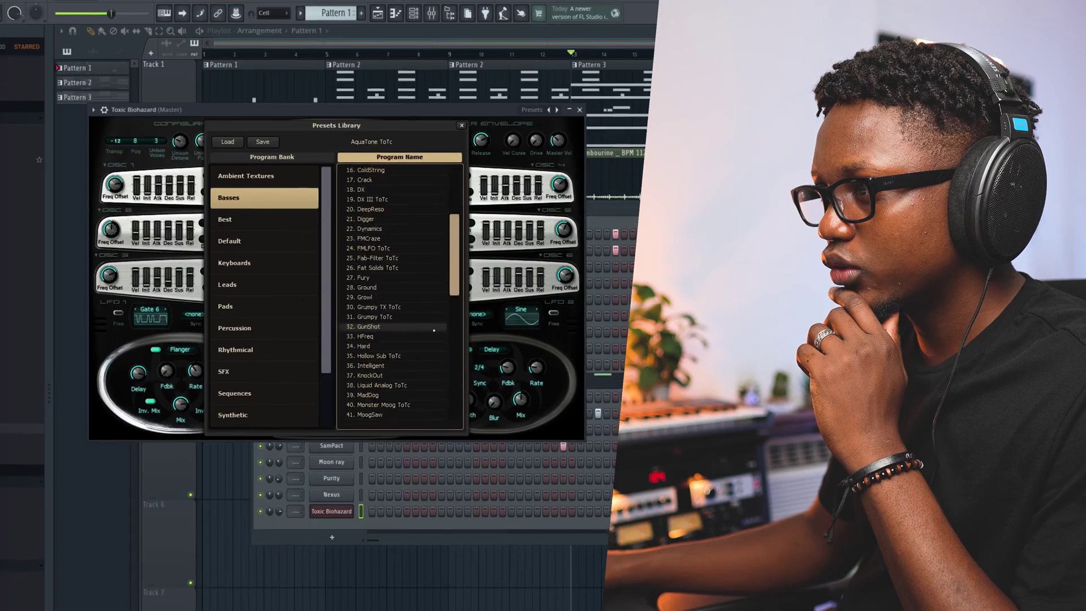
scroll(429, 342, down, 3)
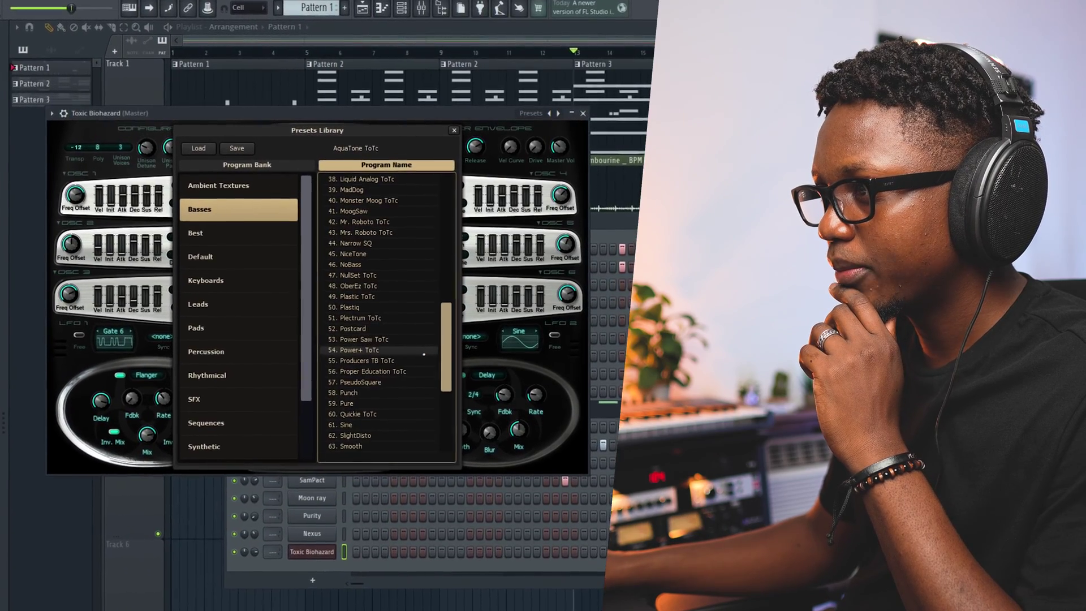
Draw a two-bar Toxic Biohazard bass line in Pattern 3 with long G#4, G4 and C4 notes, ending on short C4, D#4 and F4.
click(179, 174)
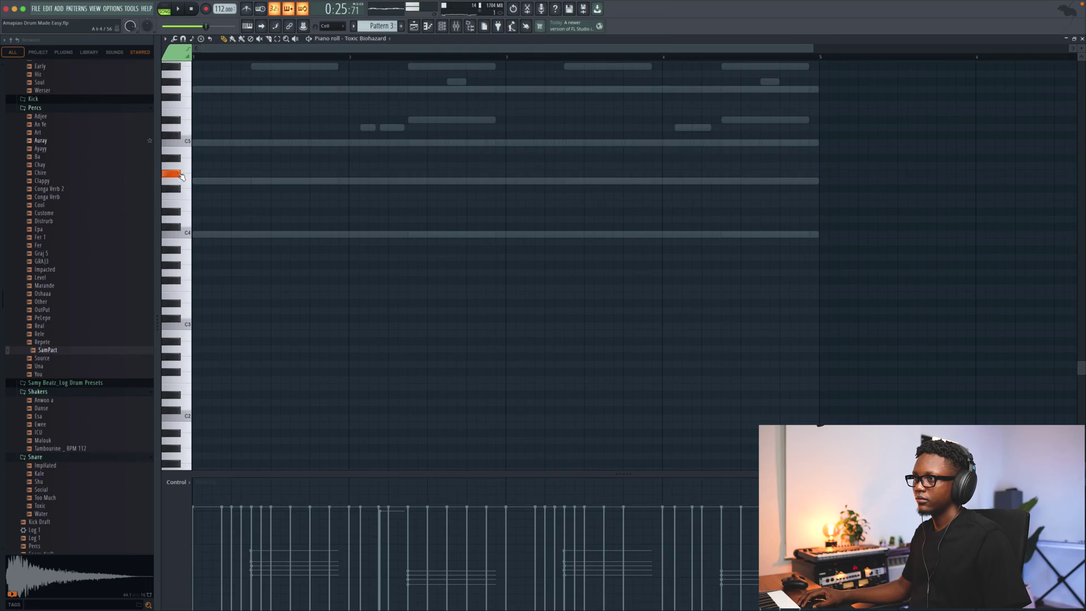
key(space)
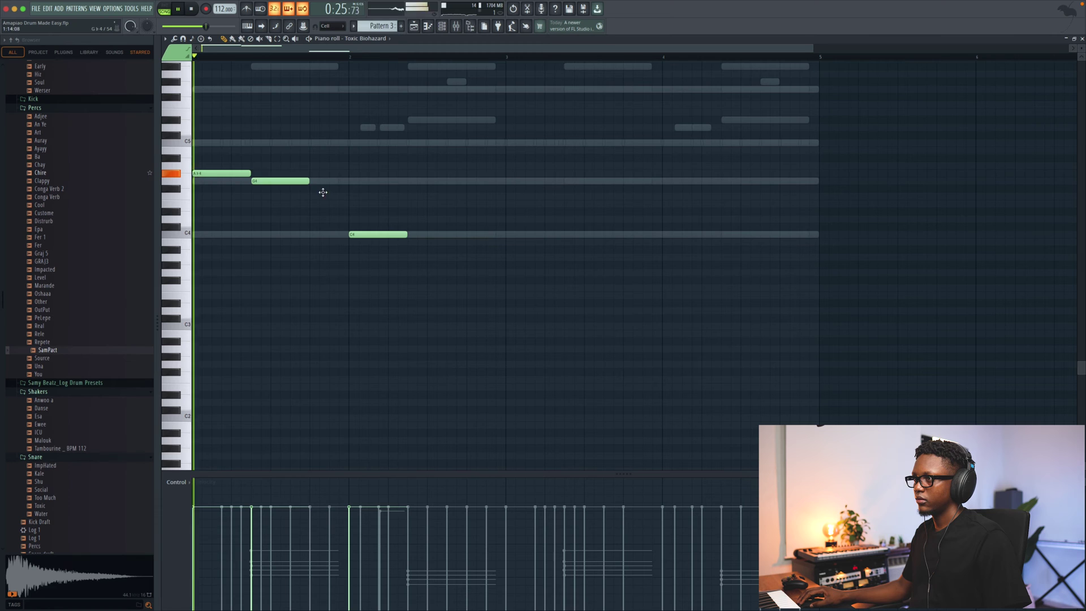
drag(308, 181, 348, 181)
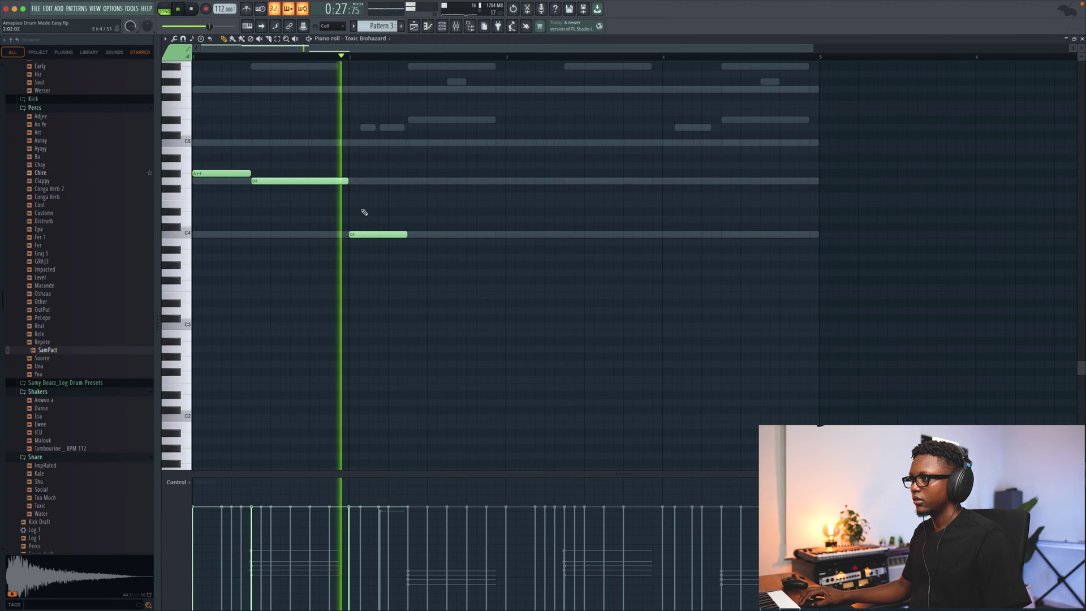
drag(407, 234, 447, 235)
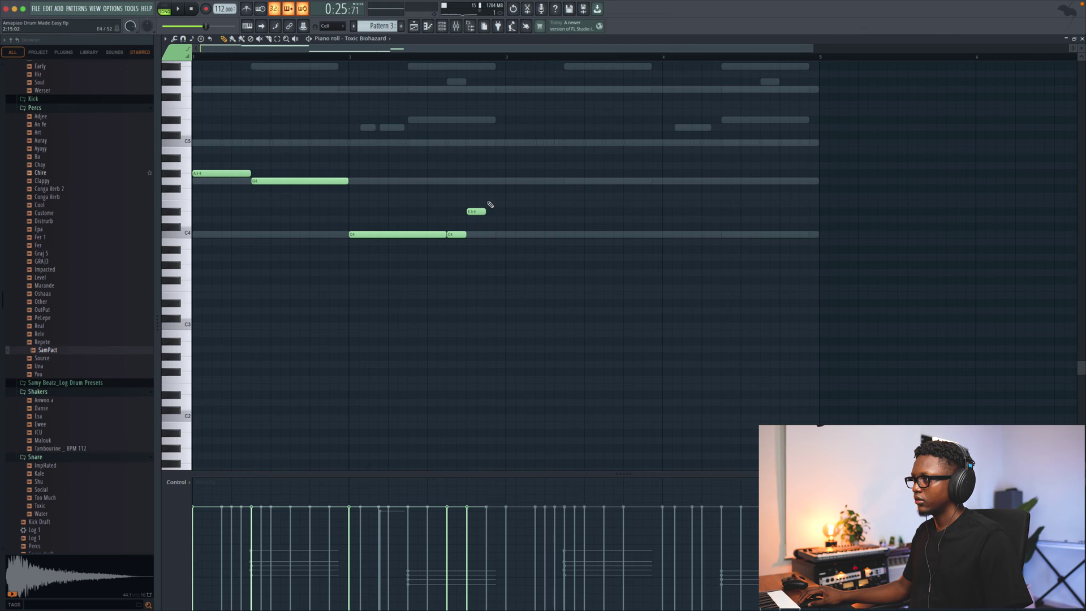
key(space)
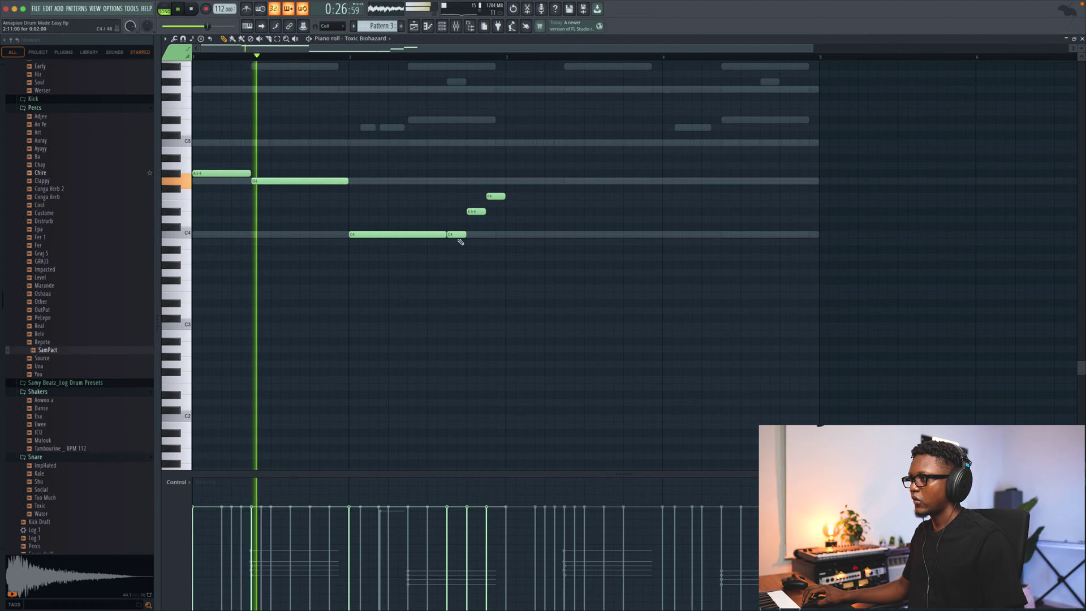
Lengthen the long C4 bass note and tighten the short C4 and D#4 notes that follow it in bar 2.
mouse_move(444, 234)
mouse_down()
mouse_move(465, 232)
mouse_move(454, 234)
mouse_up()
key(space)
key(space)
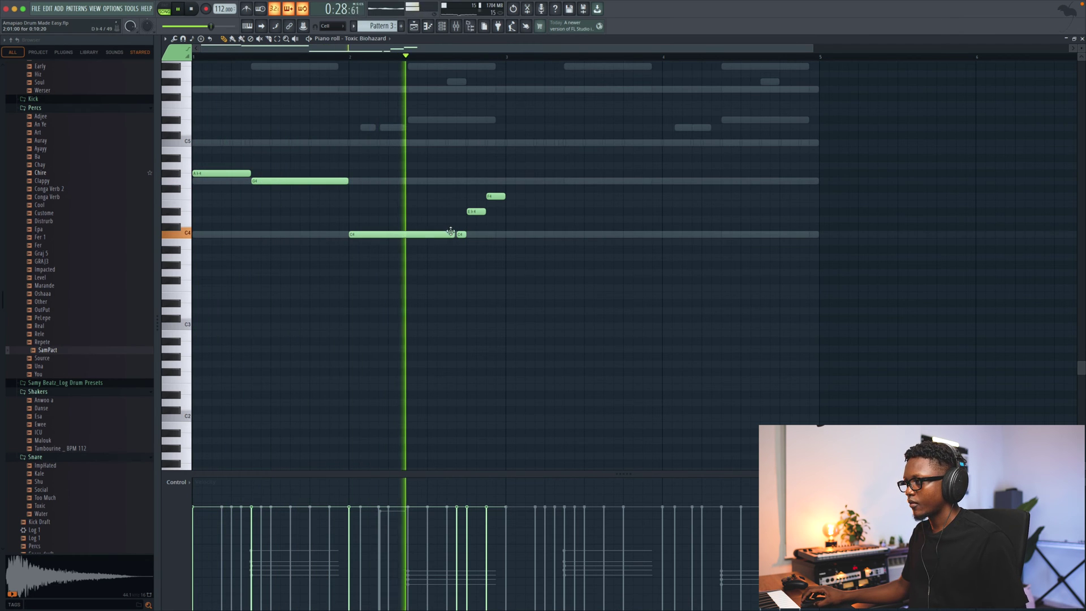
mouse_move(458, 234)
mouse_down()
mouse_move(482, 211)
mouse_move(464, 234)
mouse_up()
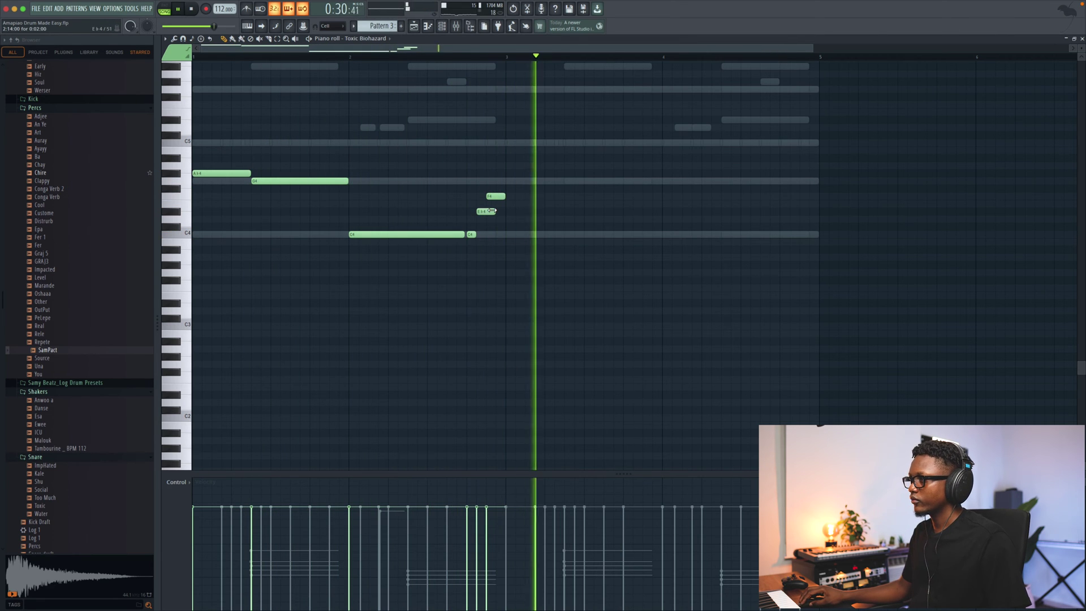
Duplicate the two-bar bass phrase across bars 3 and 4.
key(ctrl+b)
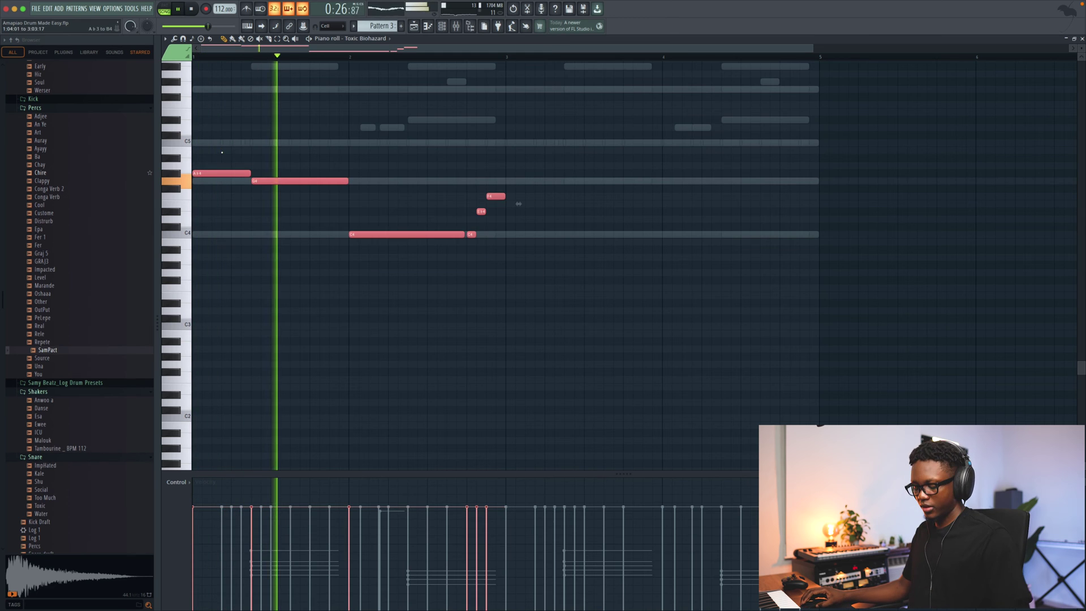
key(ctrl+d)
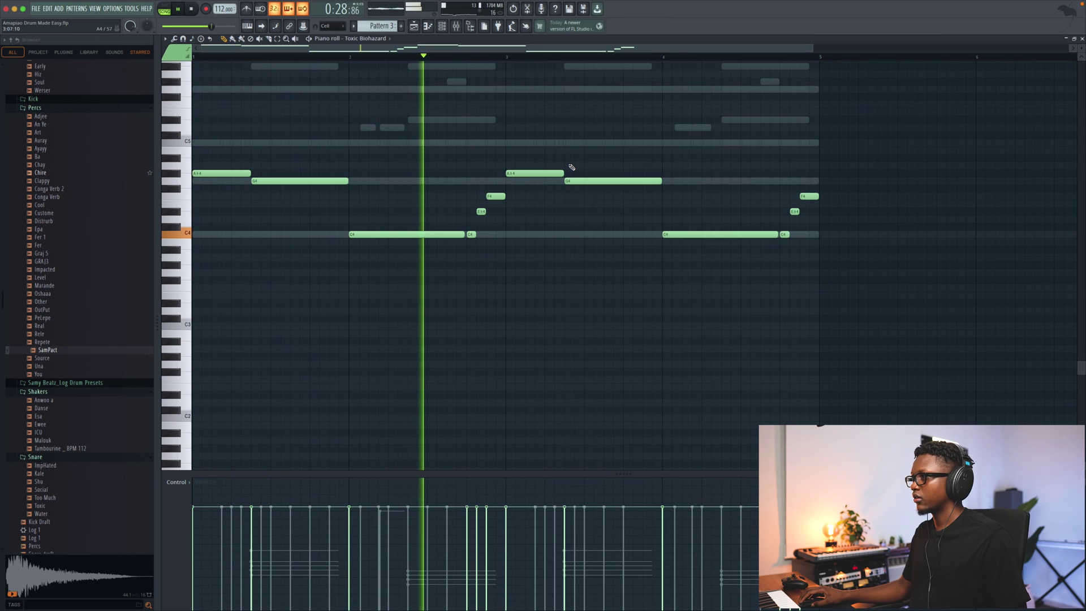
key(space)
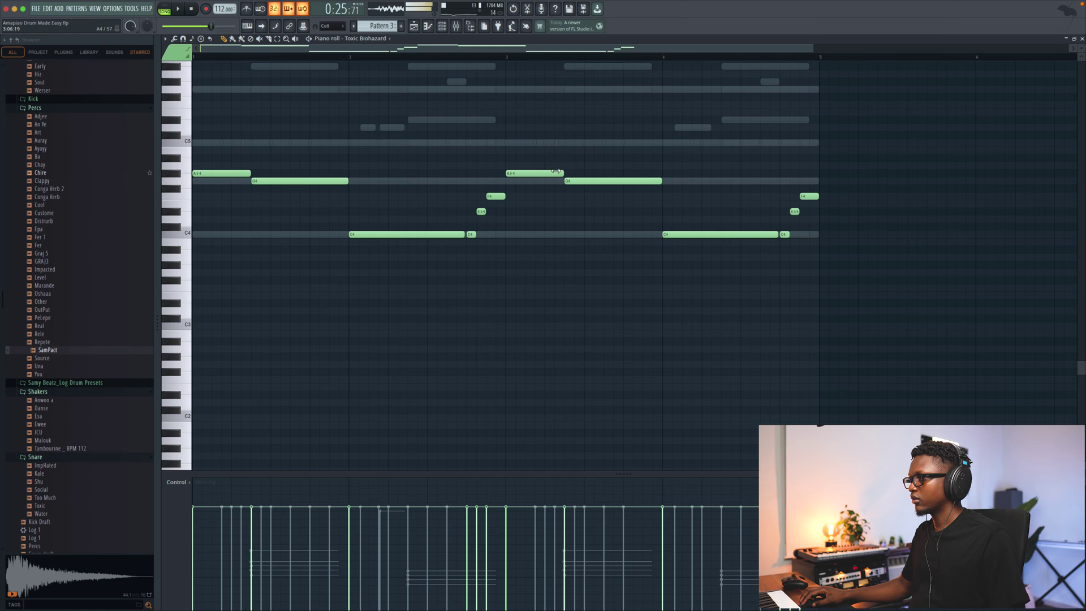
Vary the repeated phrase by splitting its G#4, shortening the long C4 and replacing the short C4 and D#4 with a C5.
key(space)
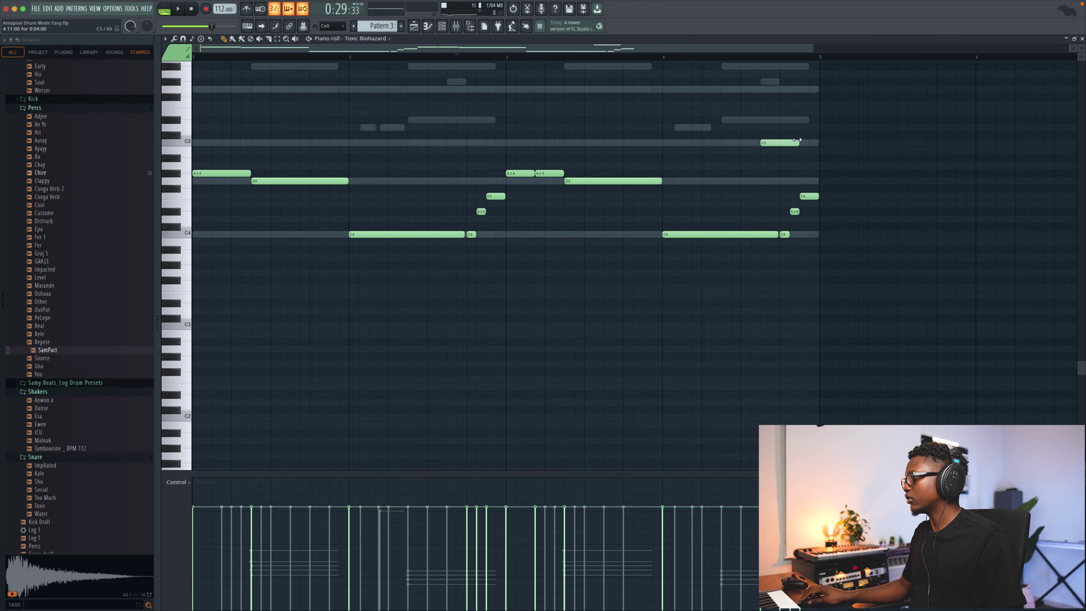
drag(779, 232, 758, 232)
scroll(645, 198, down, 1)
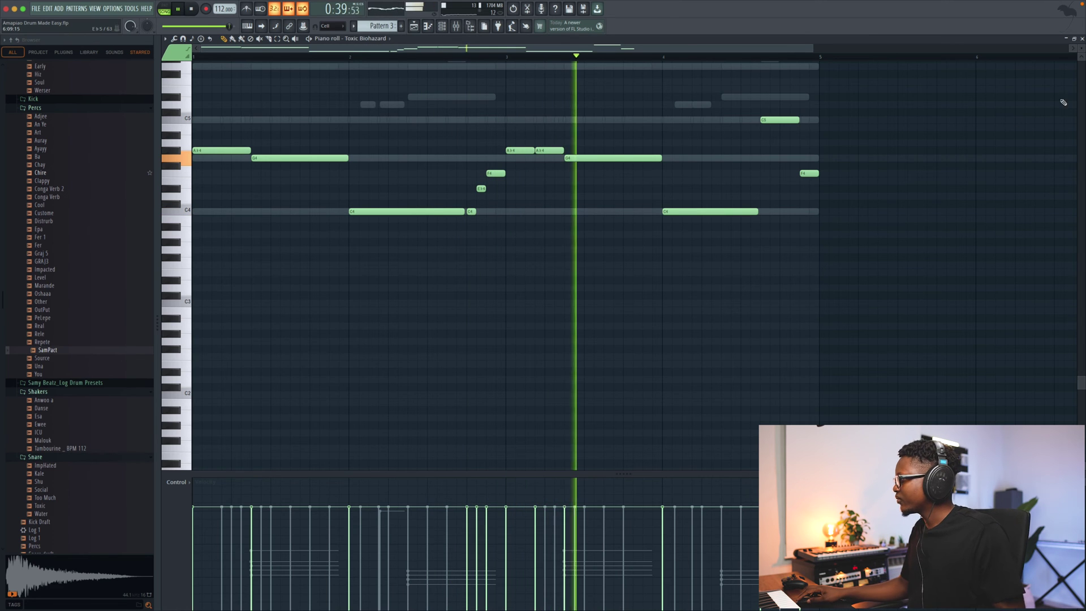
click(1082, 39)
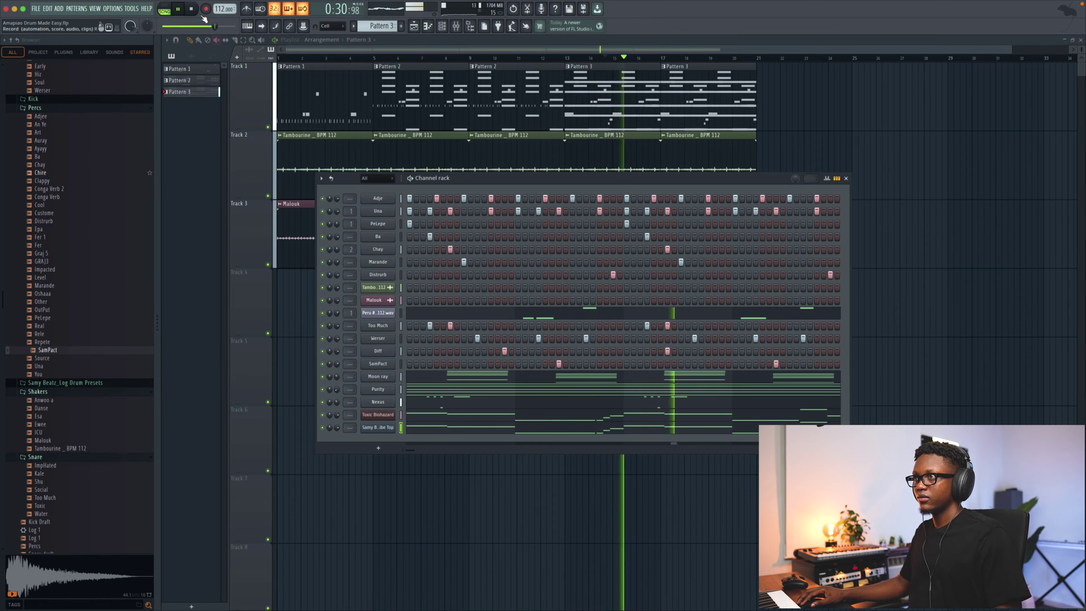
Transpose the bass line in the Samy Beatz Log Vibe Top channel down one octave.
click(456, 427)
key(space)
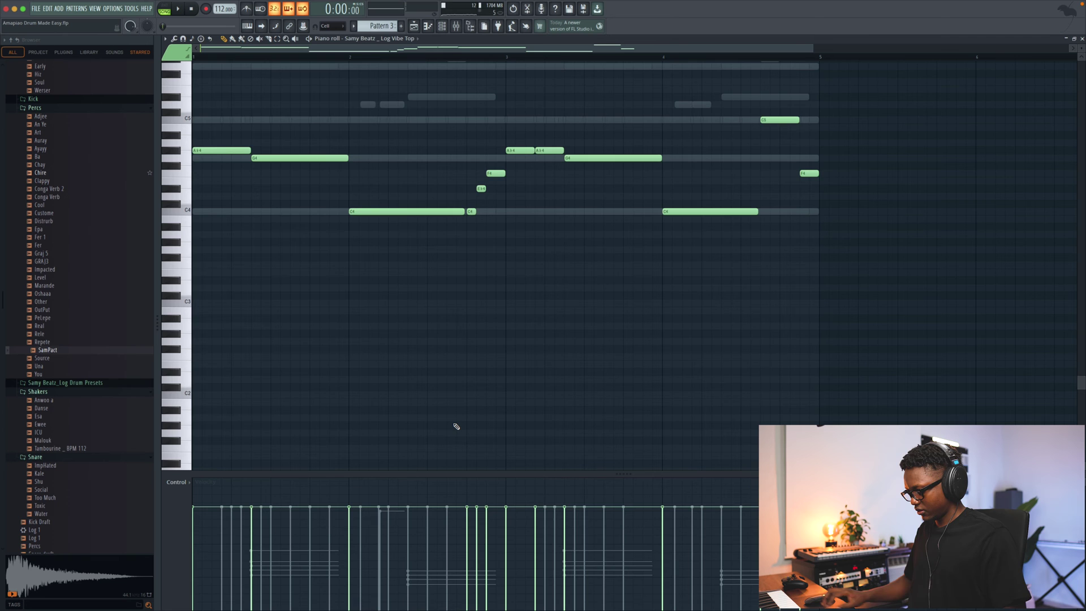
key(ctrl+Down)
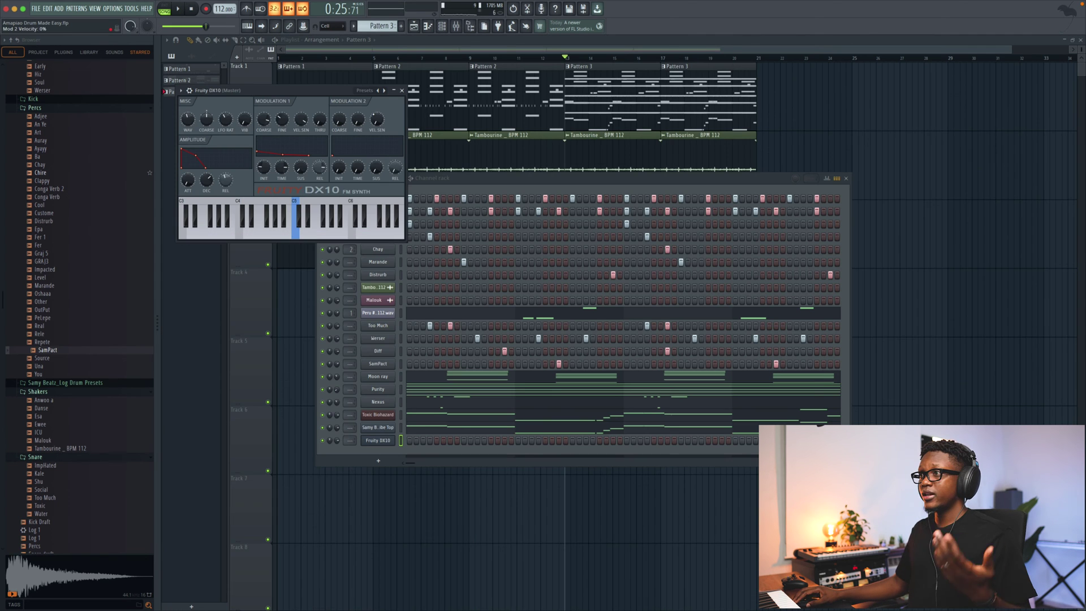
Load the eFlute preset into the Fruity DX10 channel and close its plugin window.
click(381, 93)
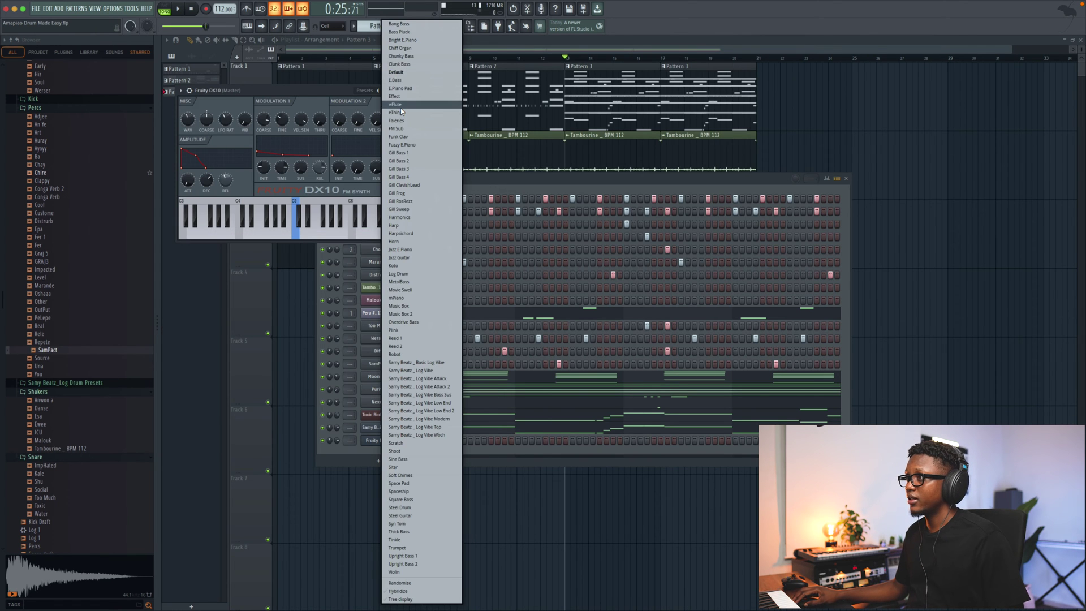
click(400, 106)
click(402, 93)
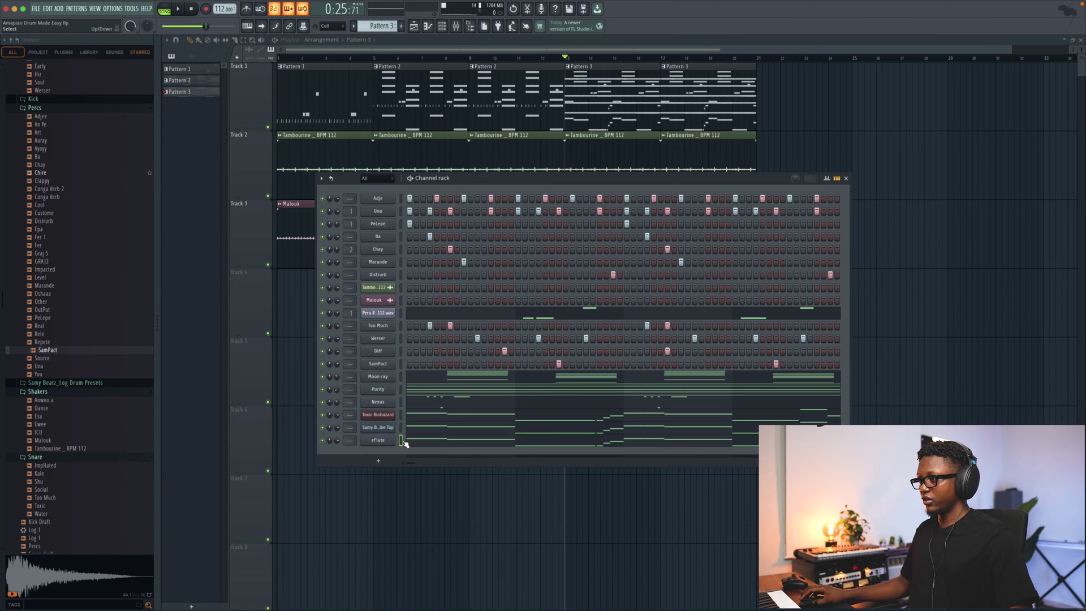
Transpose the bass line in the eFlute channel down one octave and audition it.
click(444, 447)
key(ctrl+Down)
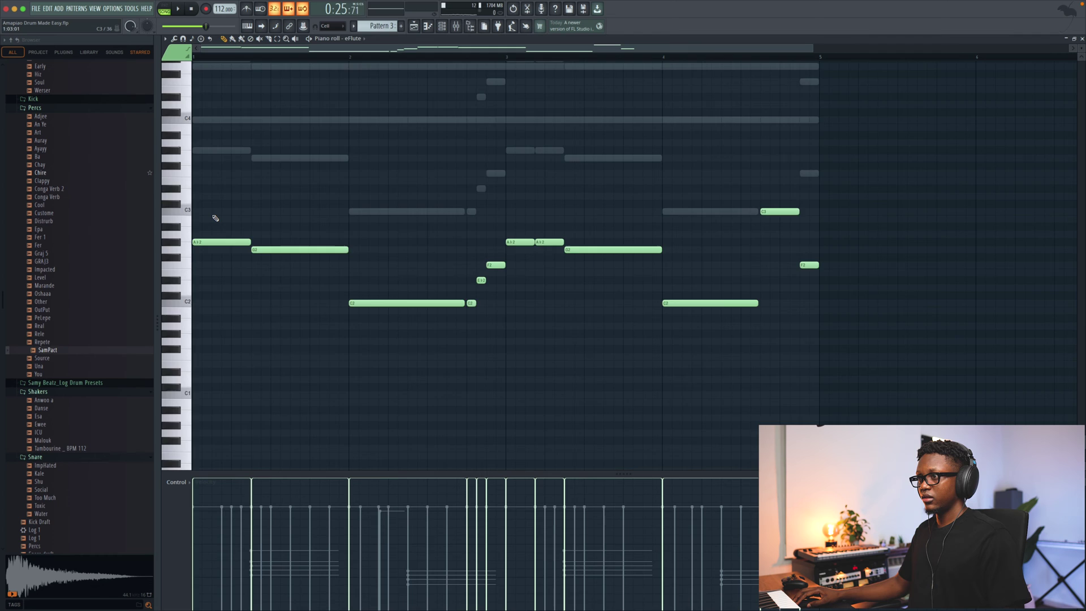
scroll(215, 218, up, 3)
key(space)
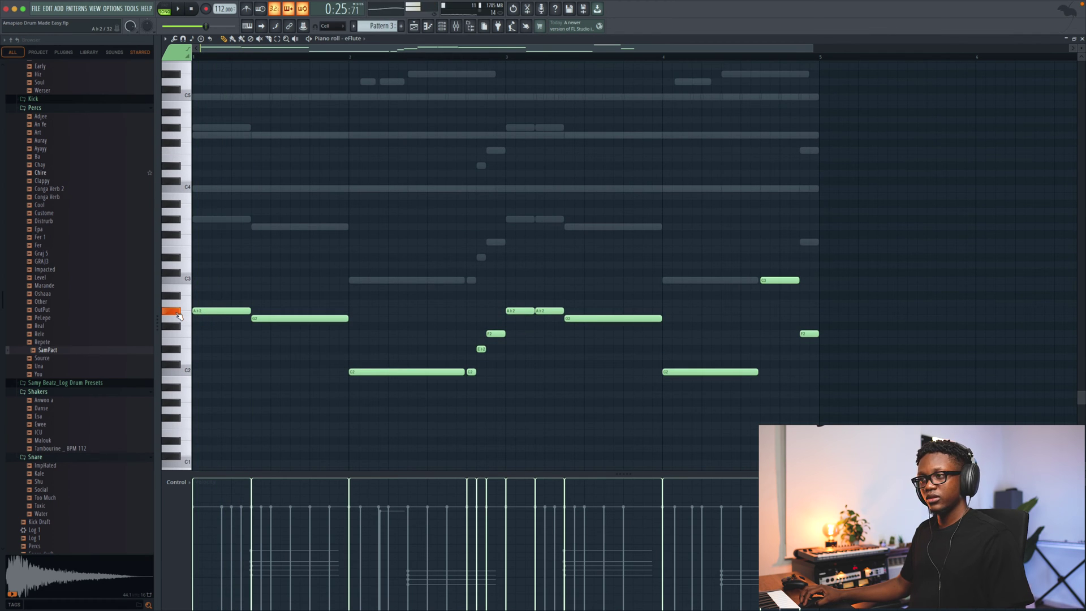
Load the Arpeggiate me preset from the Factory Presets folder's Lead category into Nexus #2.
key(Escape)
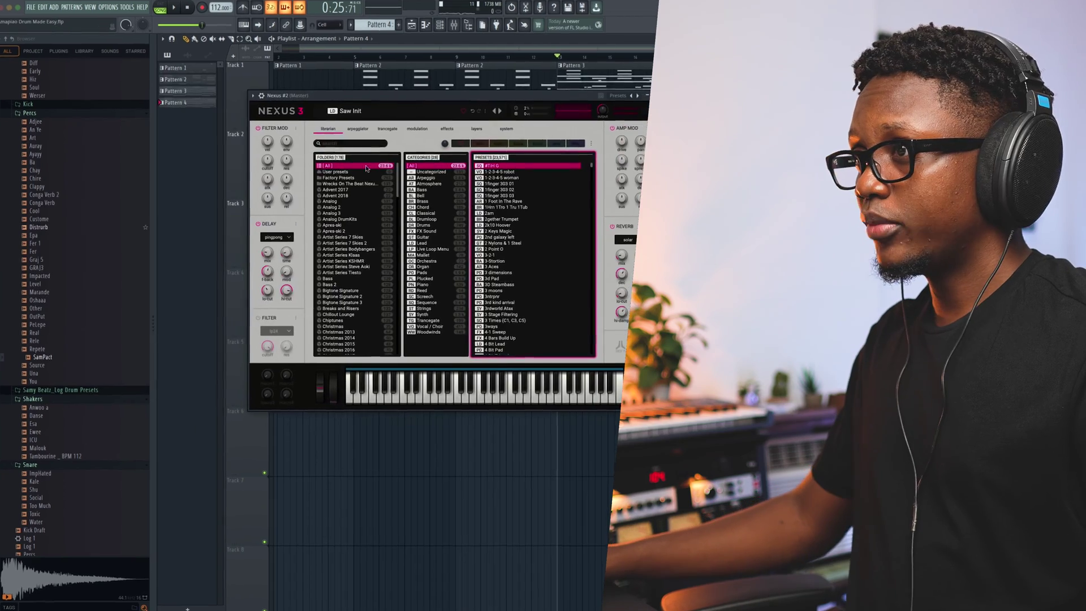
click(338, 177)
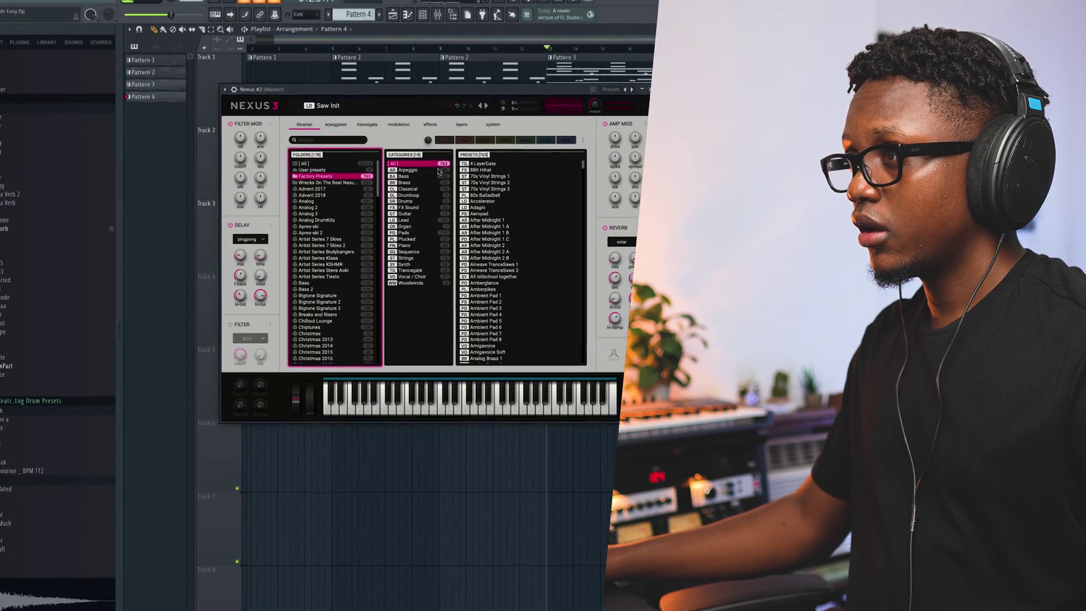
click(404, 220)
click(479, 188)
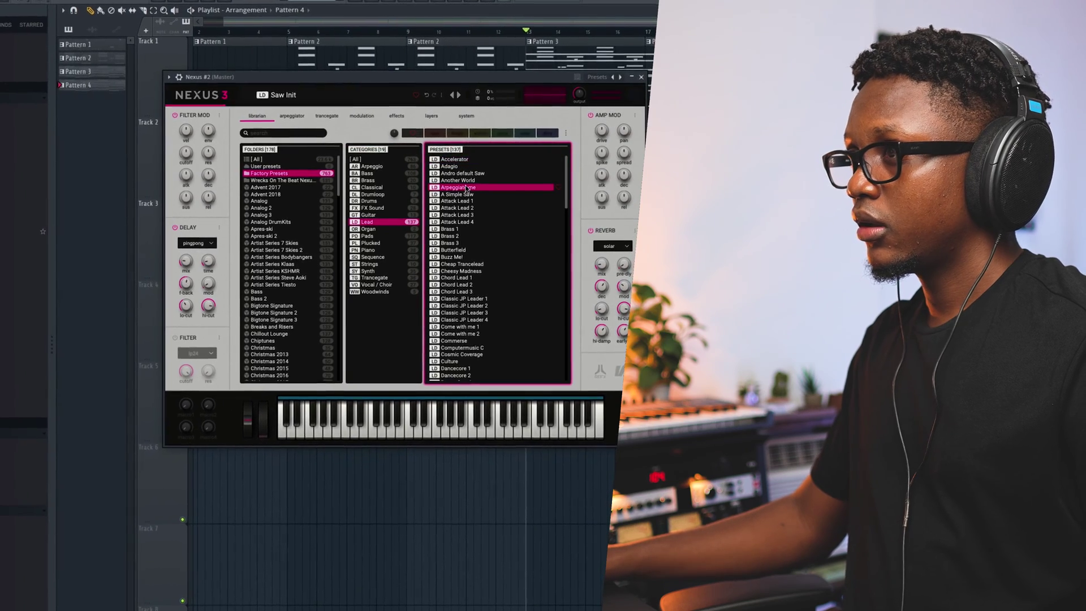
Turn off osc1, osc3 and osc4 in layer1 of the Arpeggiate me preset, disable its delay and close the plugin window.
click(293, 116)
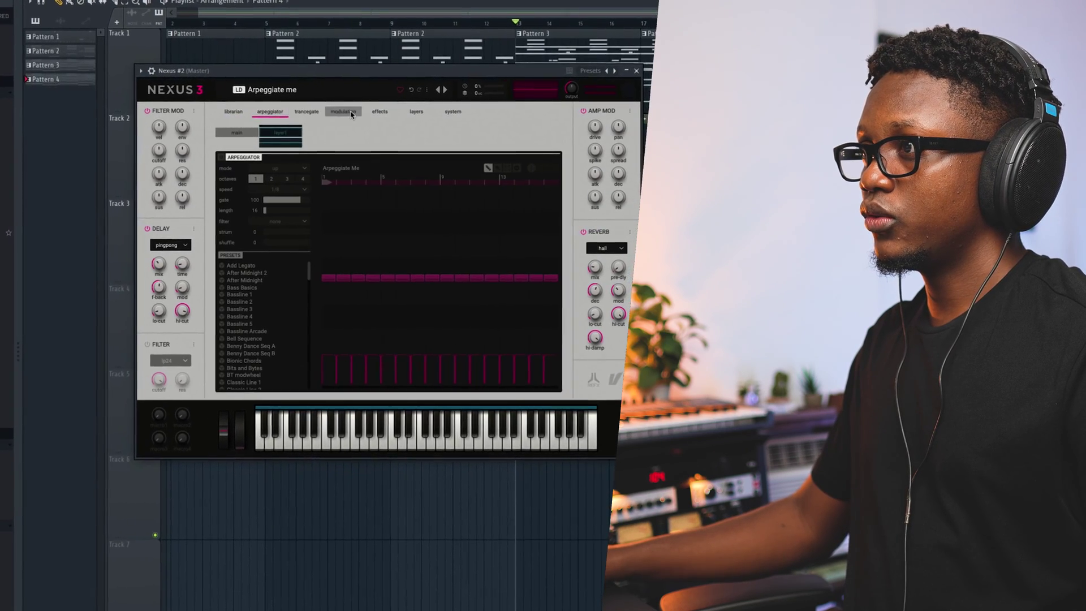
click(343, 112)
click(416, 111)
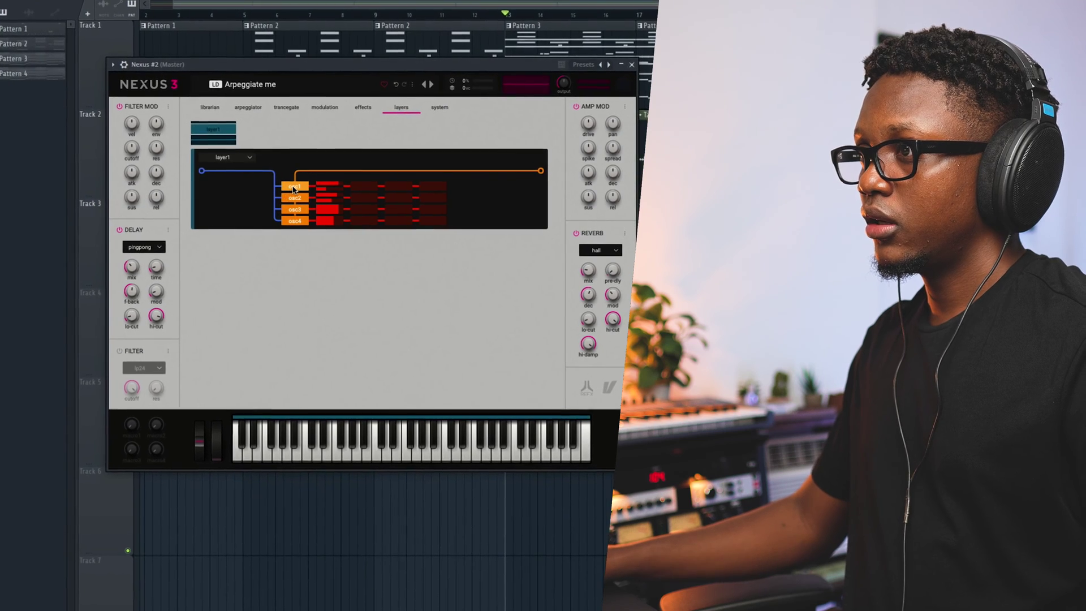
click(293, 189)
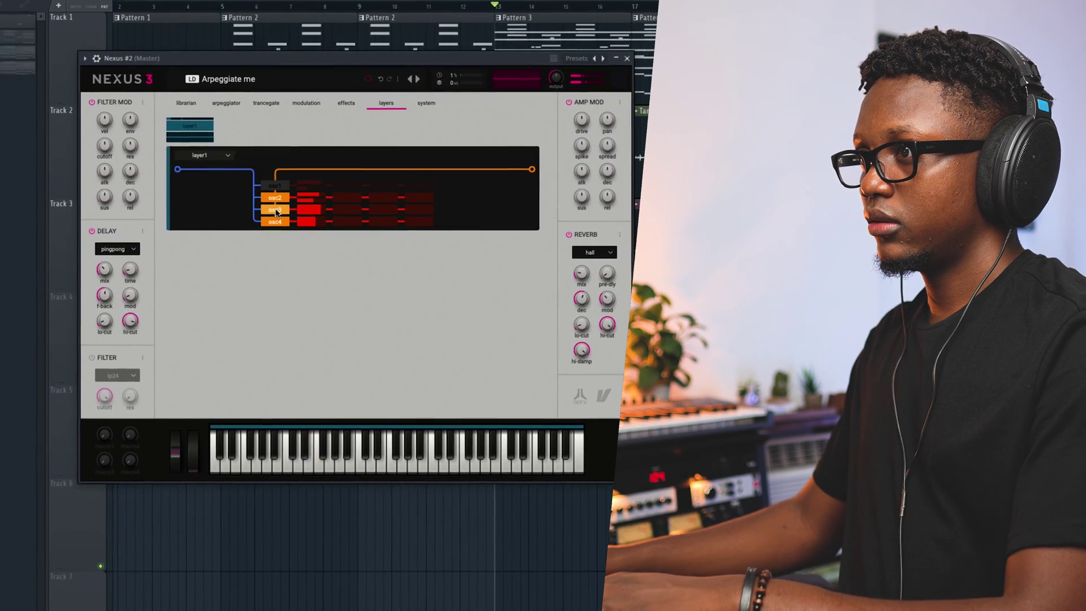
click(275, 222)
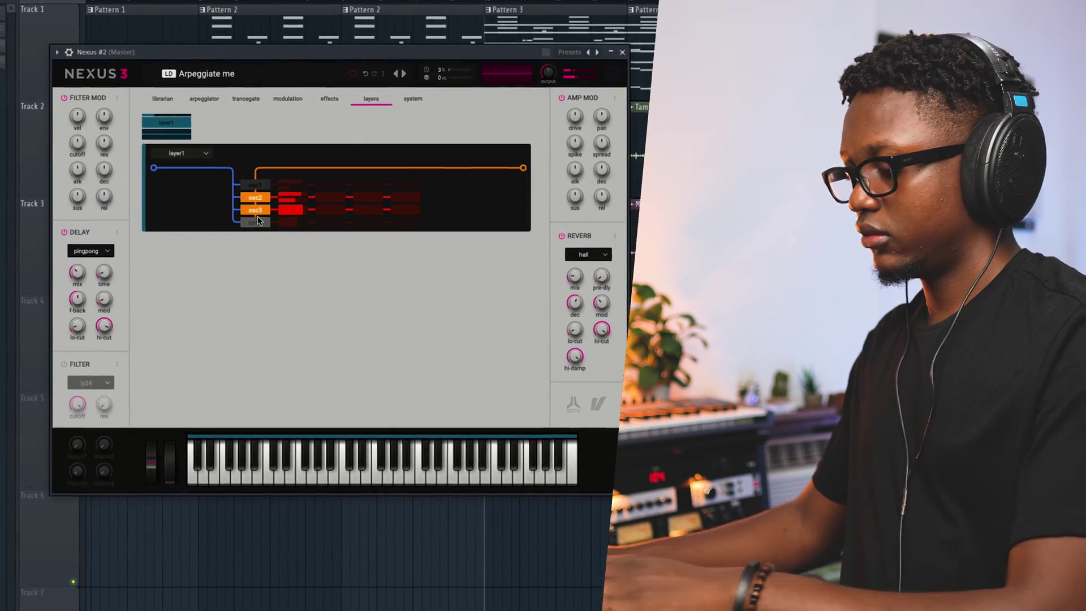
click(246, 210)
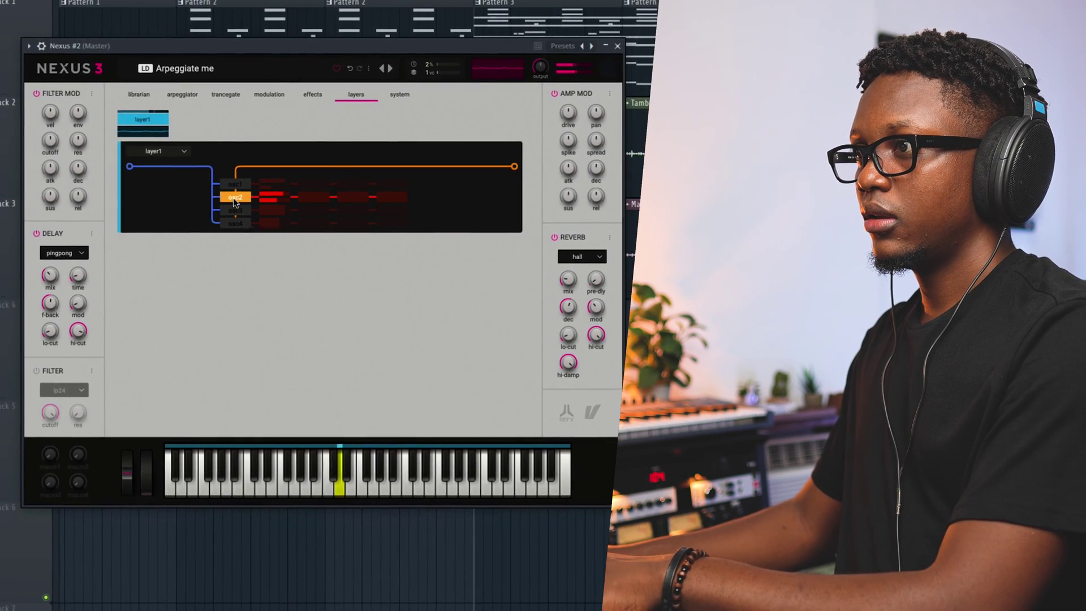
click(246, 198)
click(236, 198)
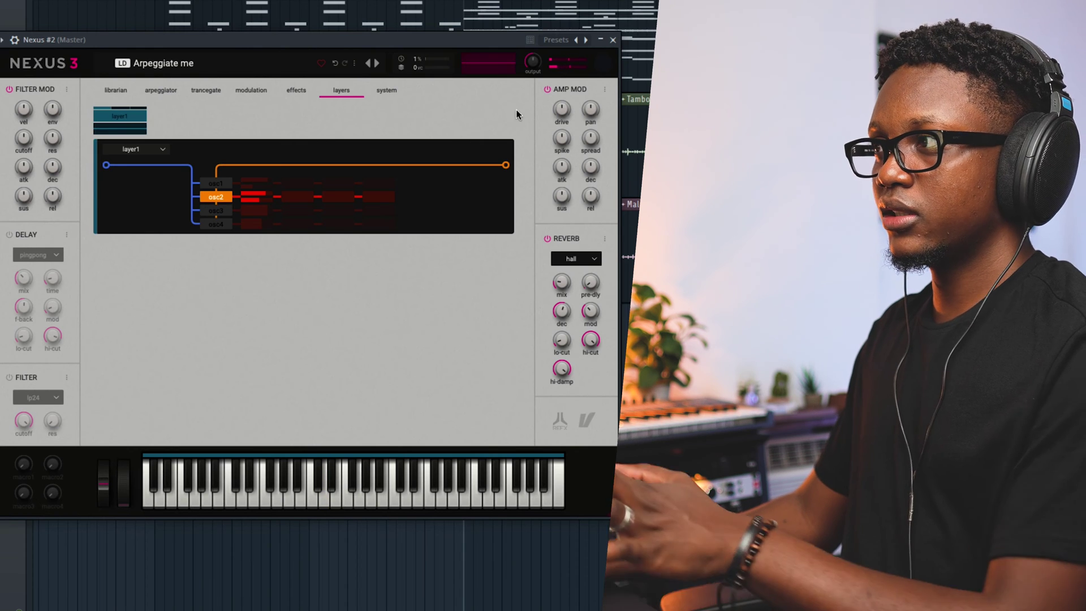
click(613, 41)
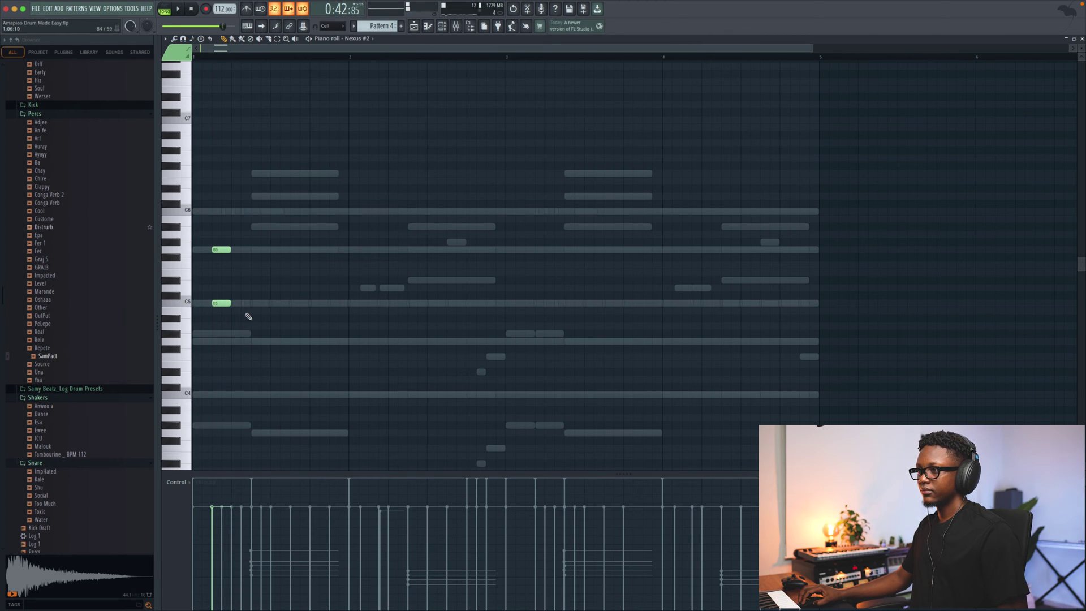
Build evenly spaced two-note stabs of C6 and G5 for Nexus #2 and repeat them across the four-bar pattern.
key(space)
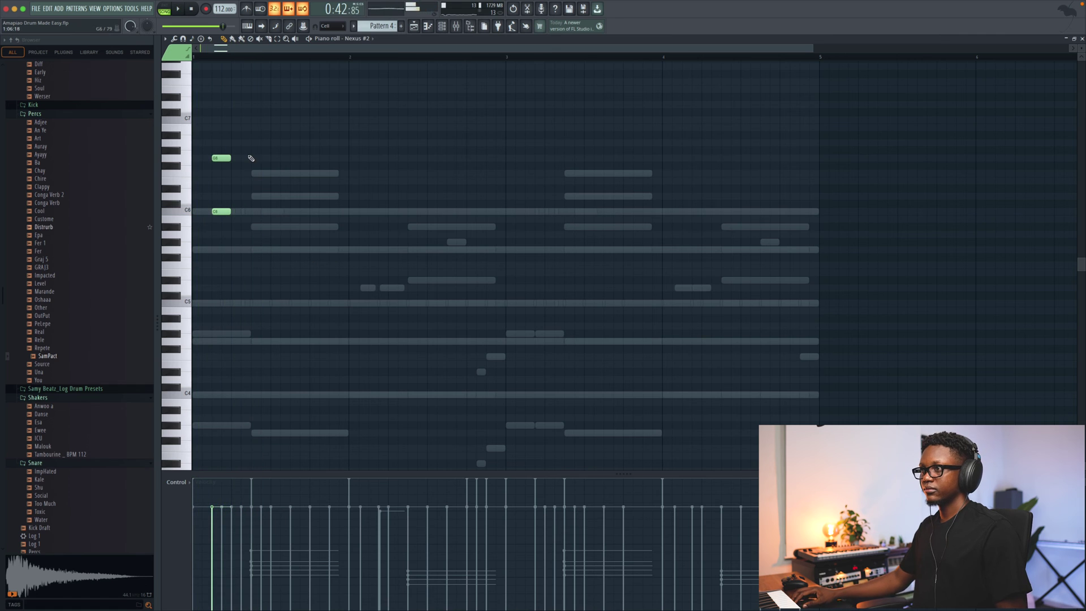
key(space)
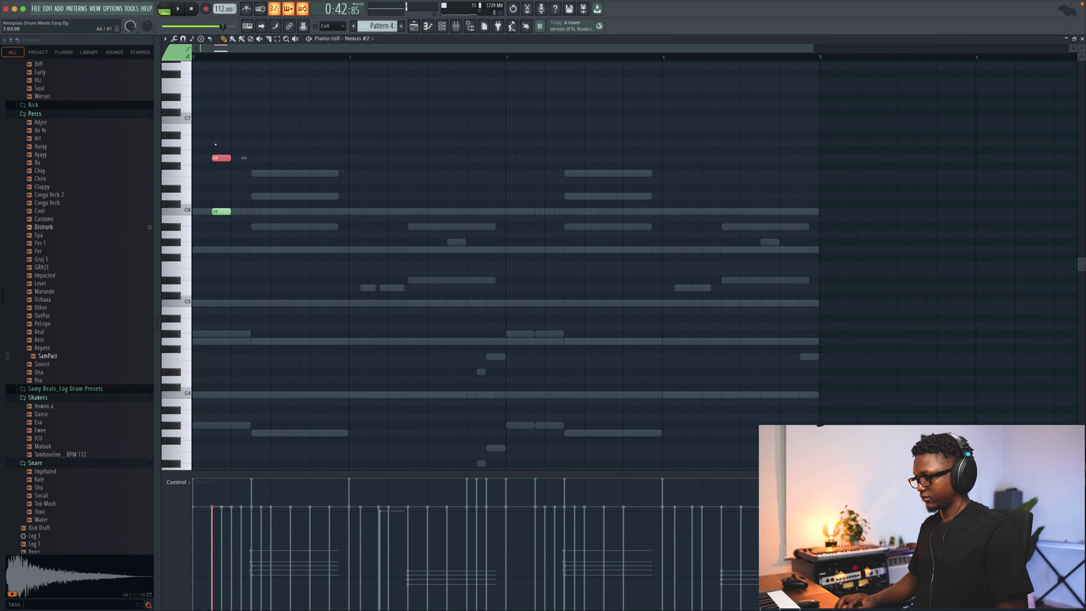
key(space)
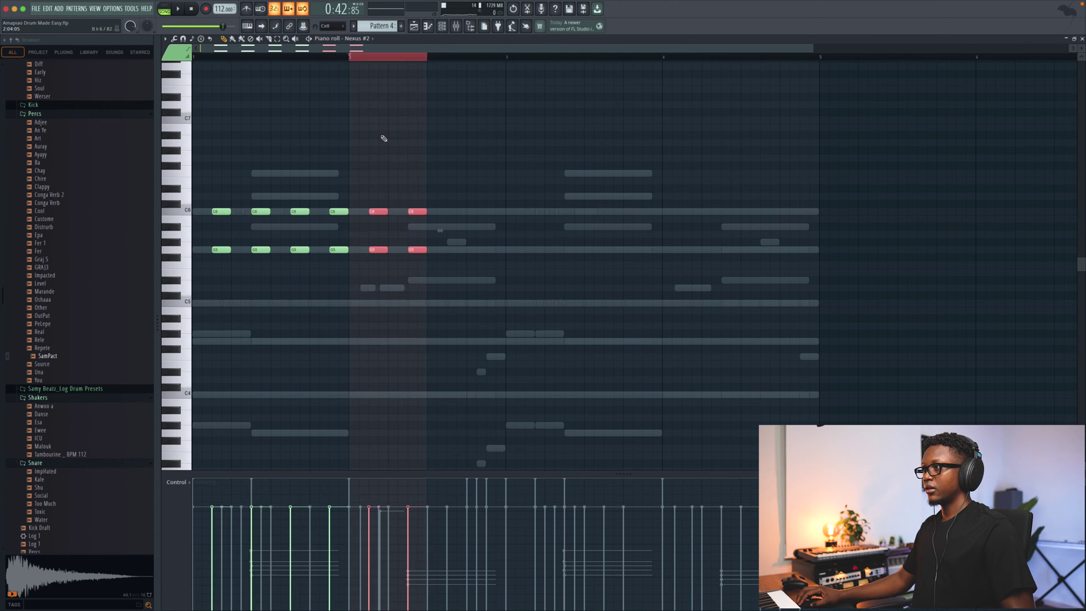
key(ctrl+b)
key(ctrl+b)
key(ctrl+b)
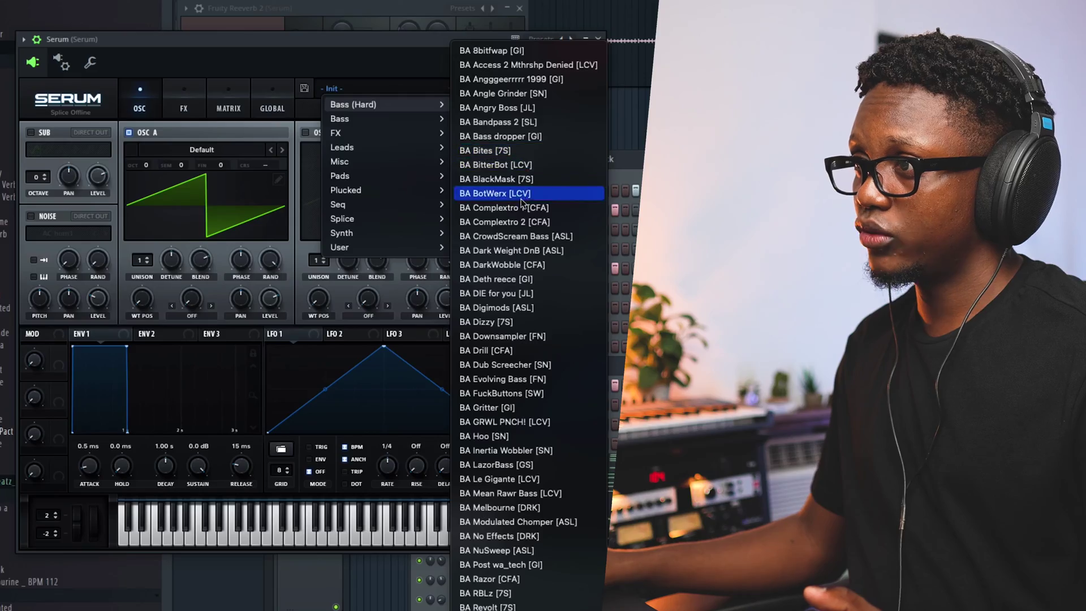
Load the BA CrowdScream Bass [ASL] preset in Serum and the Soft Lead preset in SRX KEYBOARDS.
click(524, 236)
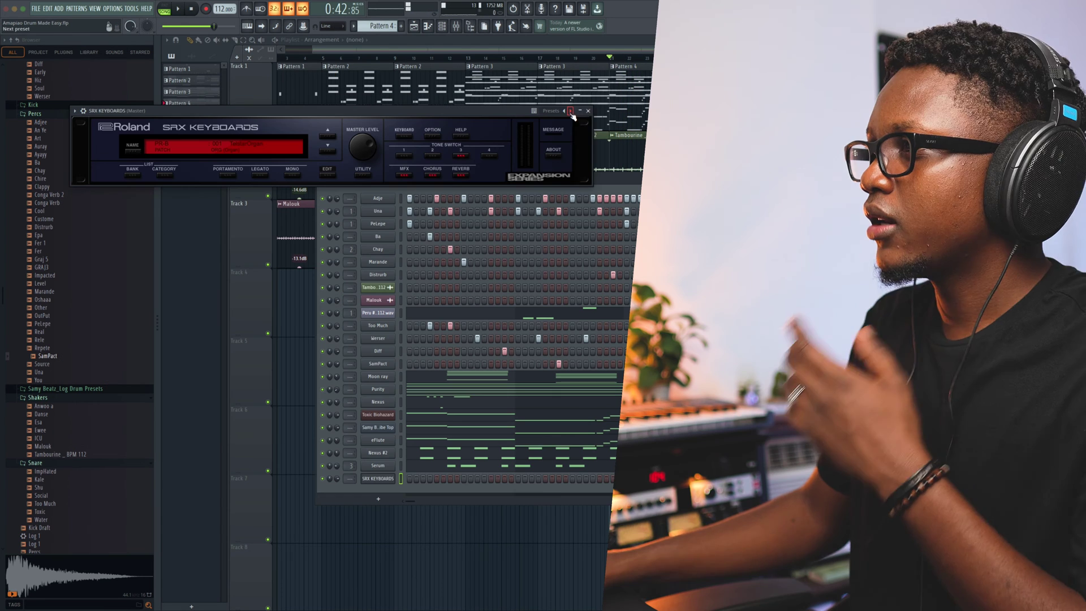
click(571, 111)
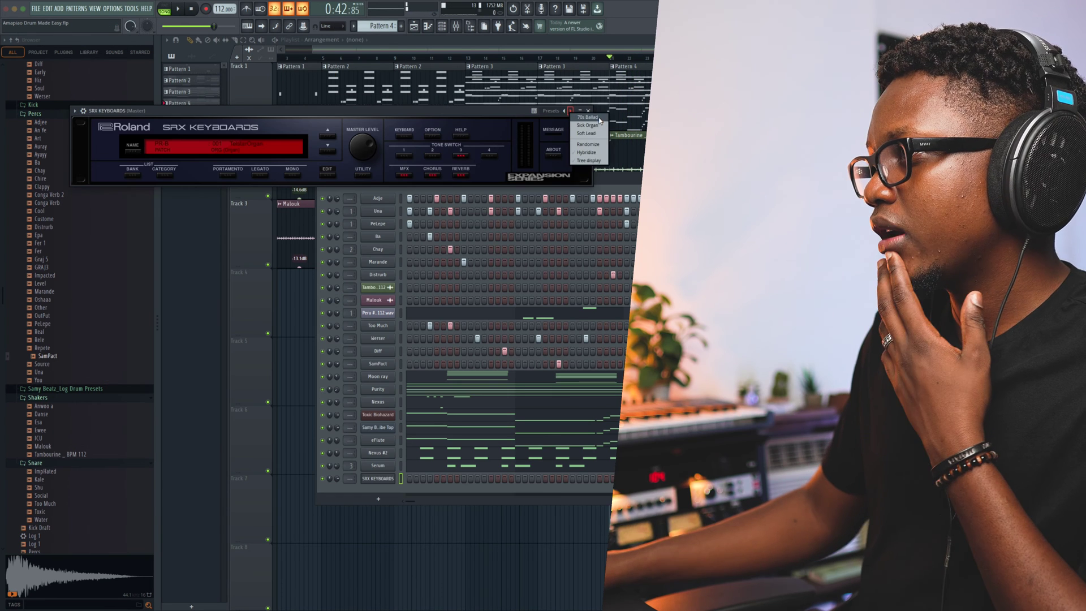
click(590, 134)
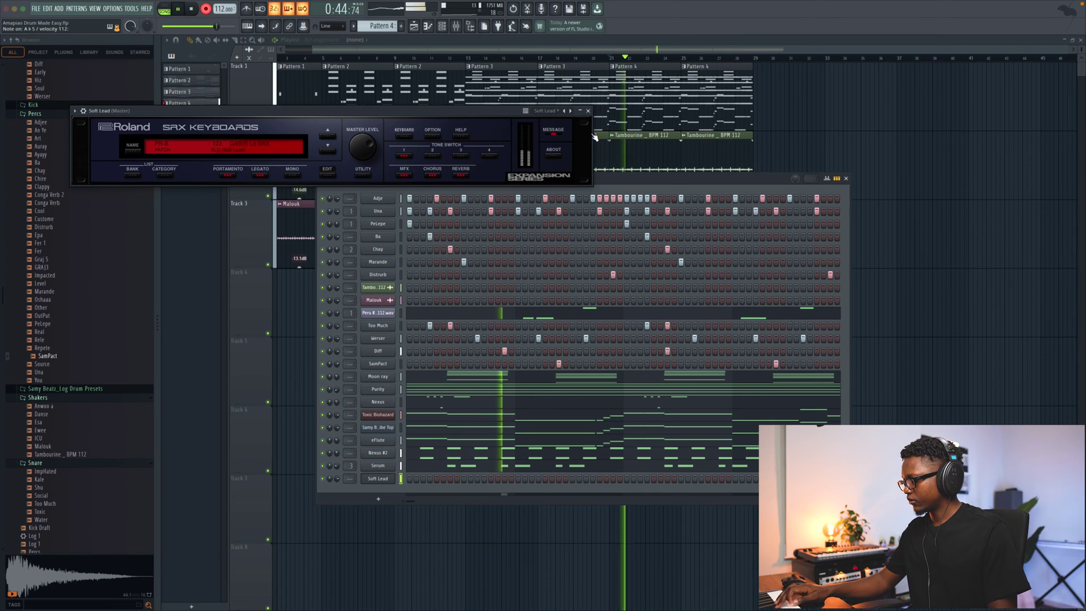
Shift the first note of the Soft Lead melody slightly later and copy the whole phrase into bars 3 and 4.
click(575, 482)
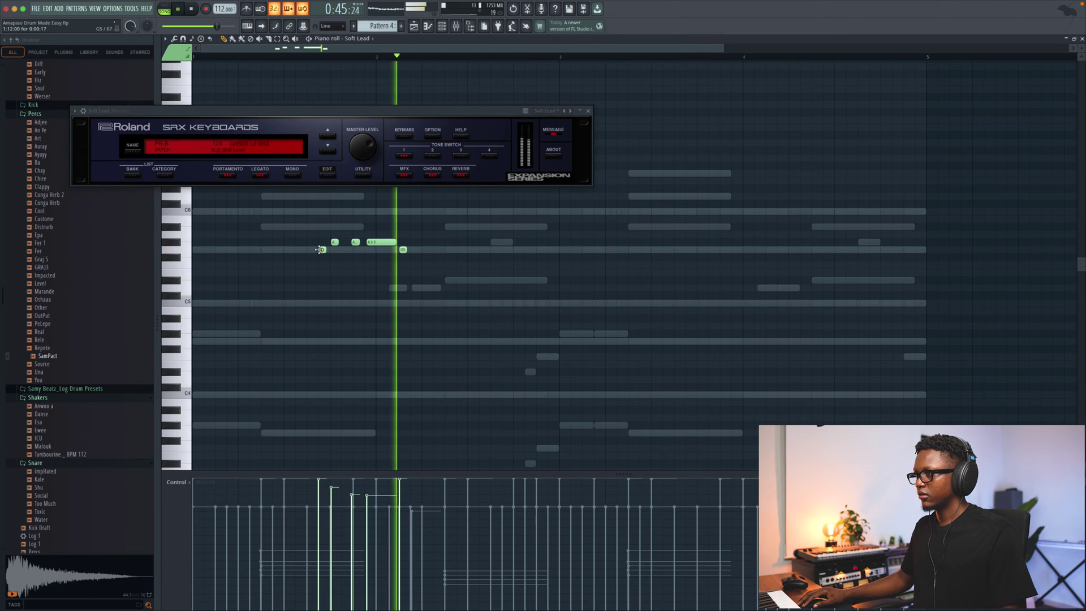
drag(320, 250, 326, 250)
key(ctrl+a)
key(ctrl+b)
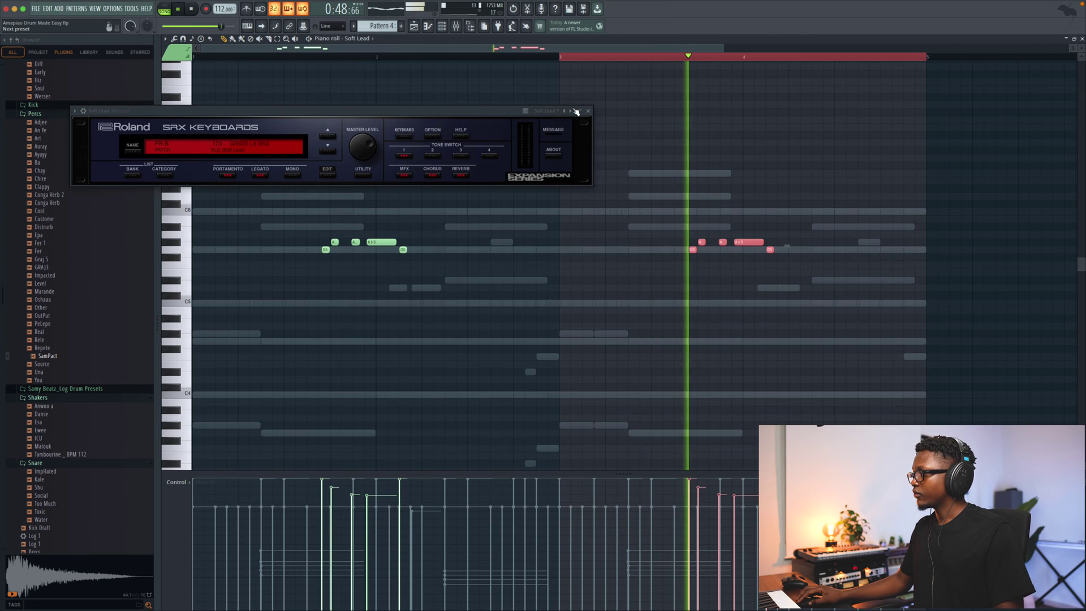
click(1081, 39)
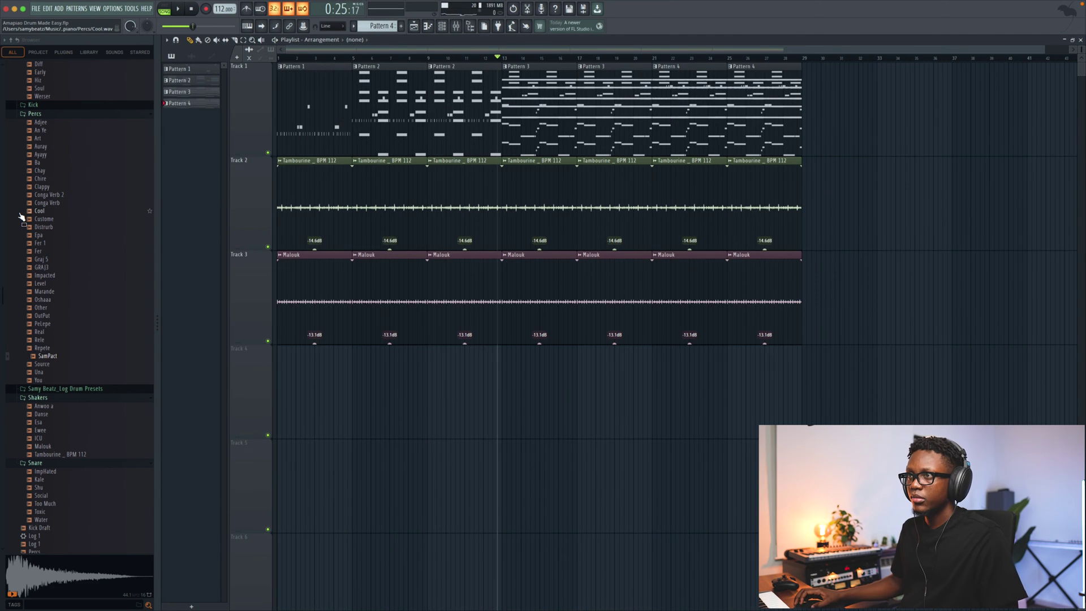
Place the Kata Kata crash sample from the Suka _ Amapiano pack on Track 4, leading into the Pattern 4 section.
scroll(21, 215, up, 10)
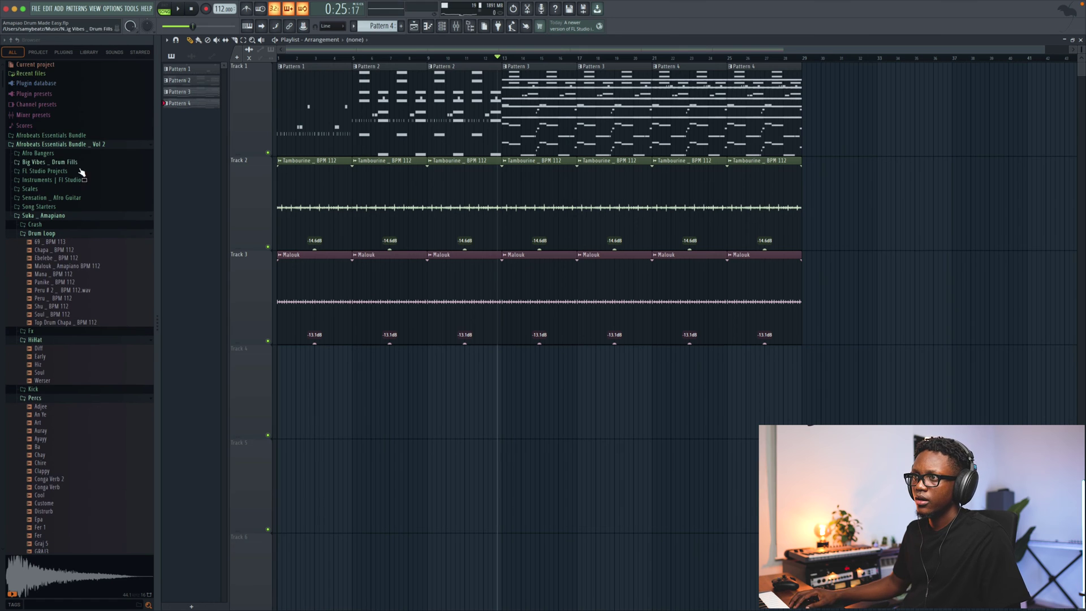
click(40, 226)
click(49, 242)
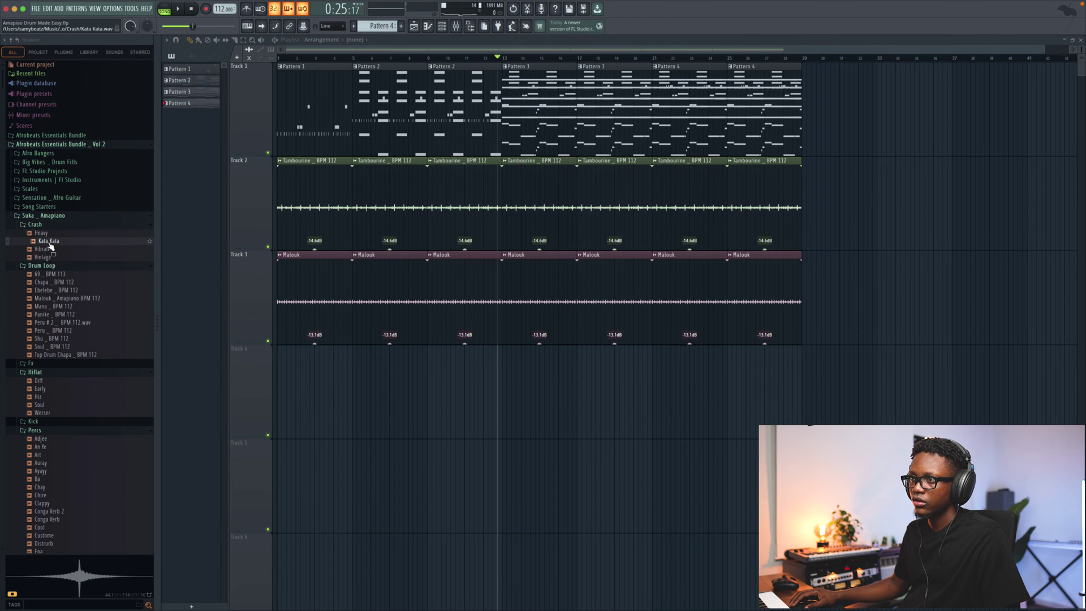
drag(109, 259, 645, 397)
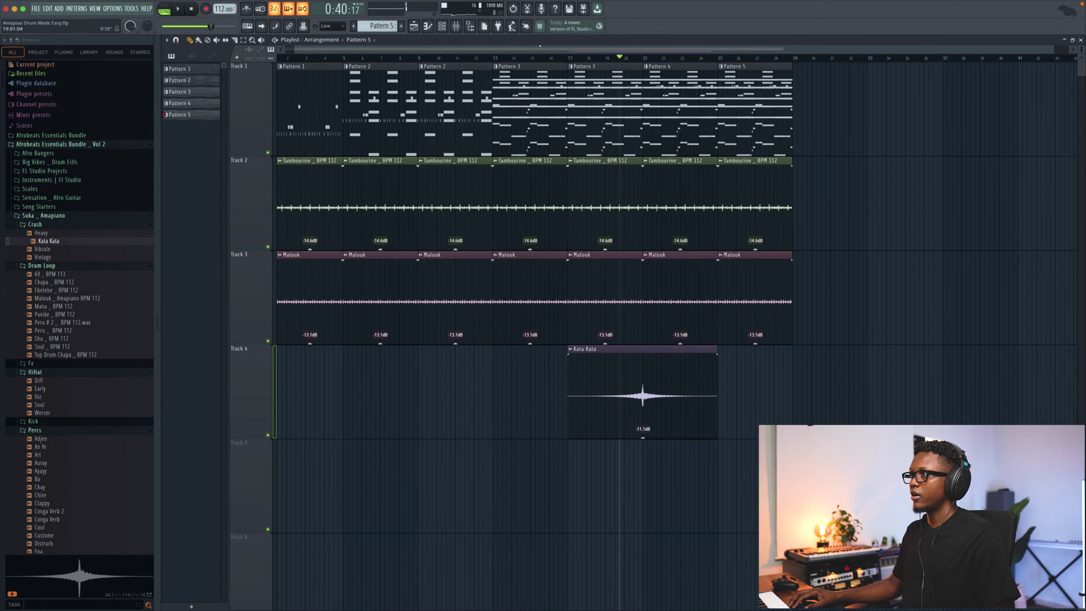
Cut the Nexus #2, Serum and Soft Lead notes from Pattern 5 and the Moon ray notes from Pattern 4.
click(442, 27)
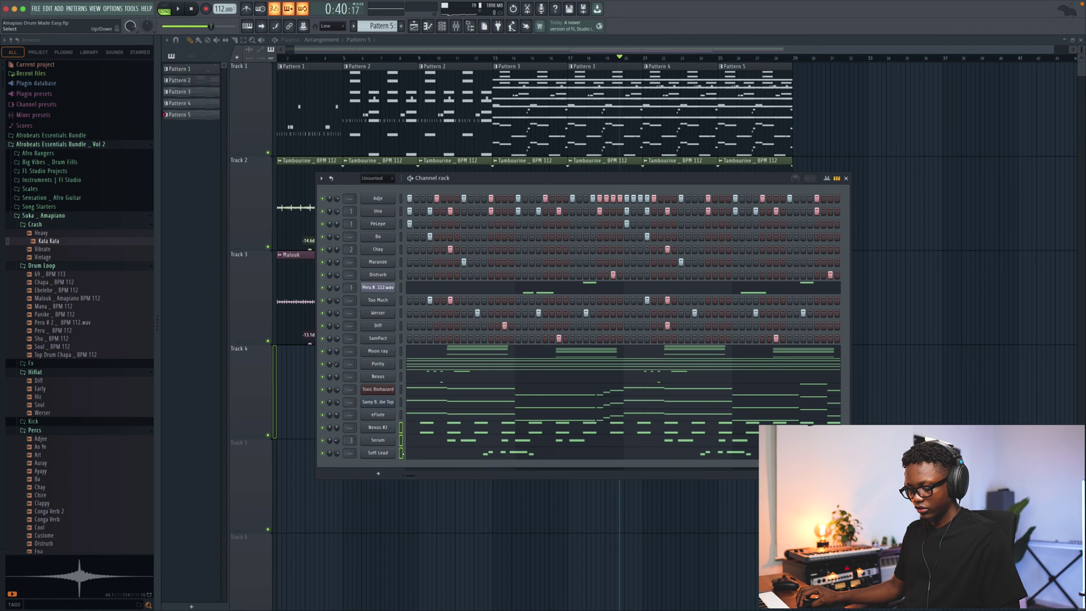
key(super+x)
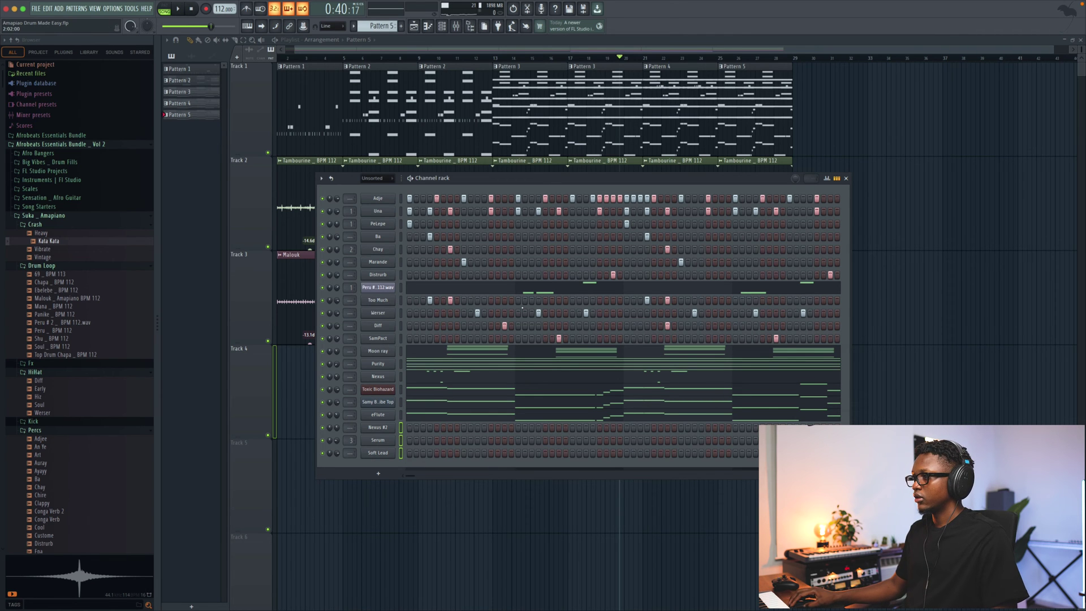
click(656, 78)
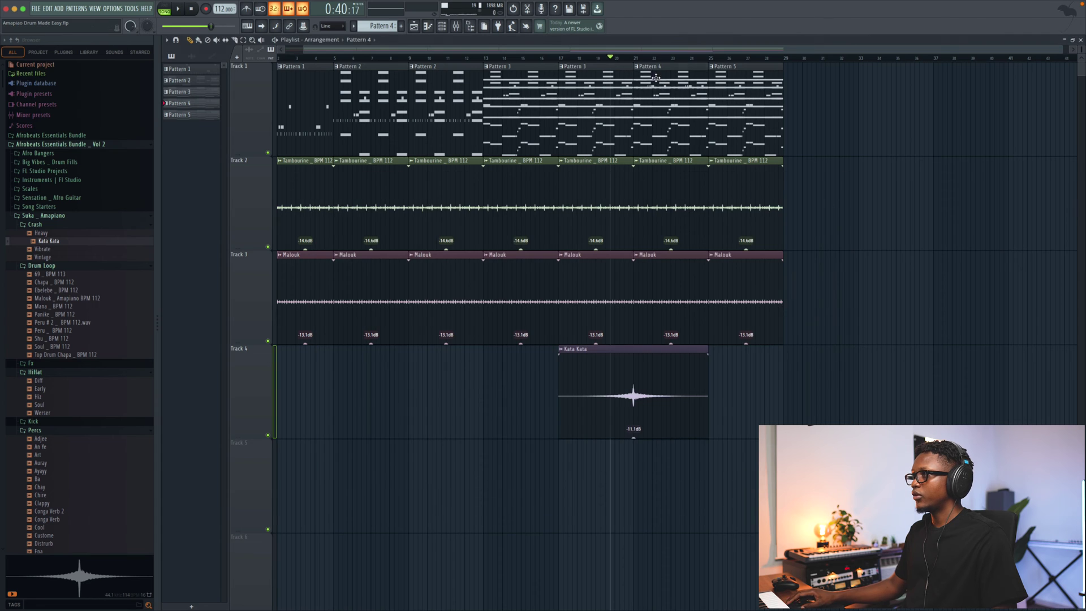
click(442, 29)
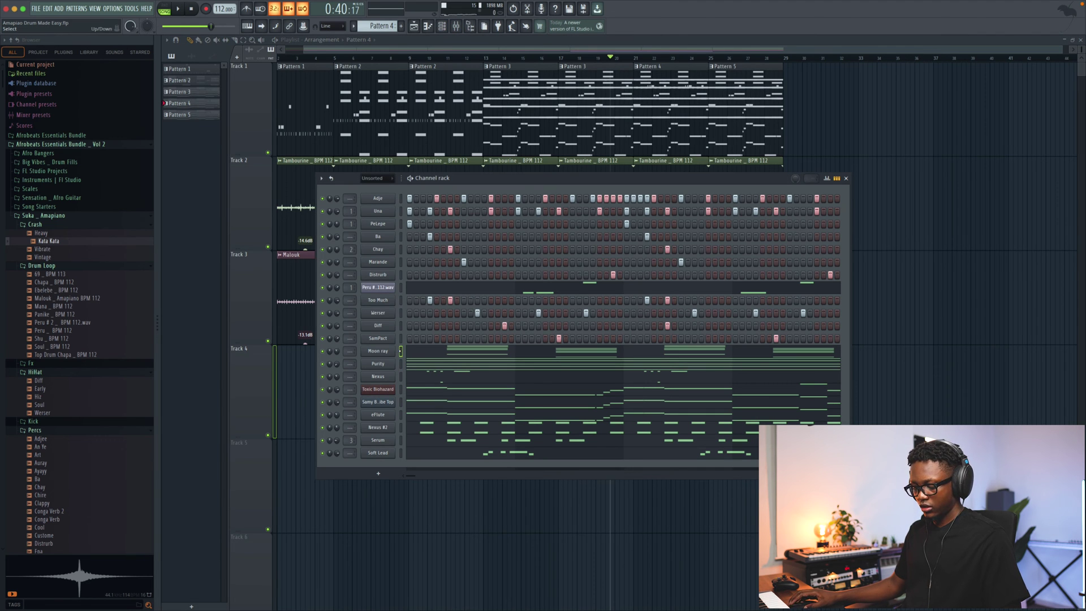
key(ctrl+x)
Play back the arrangement from the second Pattern 3 section into Pattern 4 to audition the crash and the thinned-out parts.
key(space)
scroll(627, 67, right, 1)
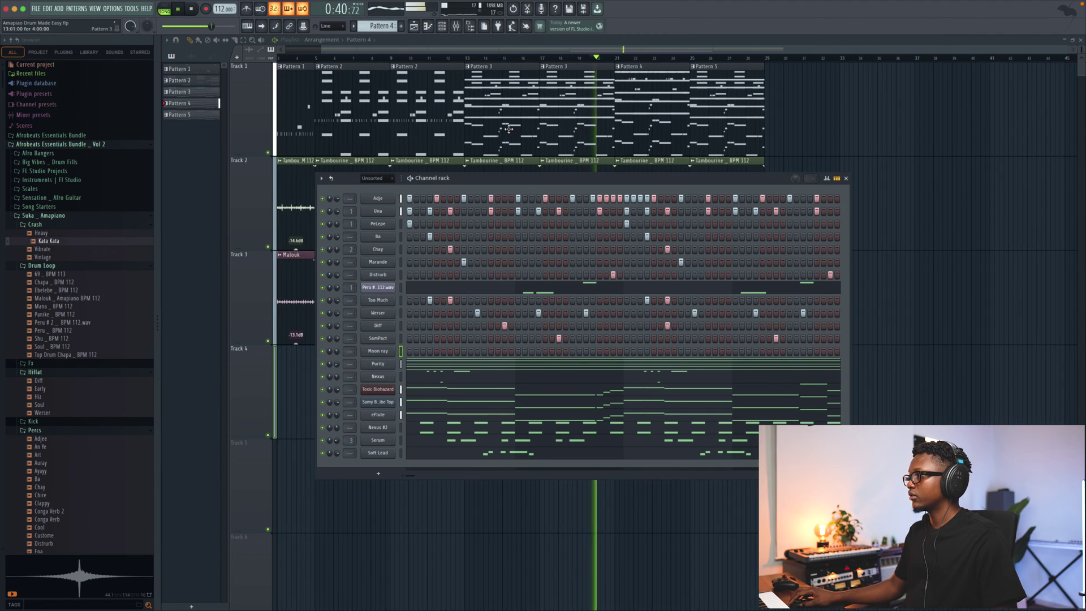
click(846, 178)
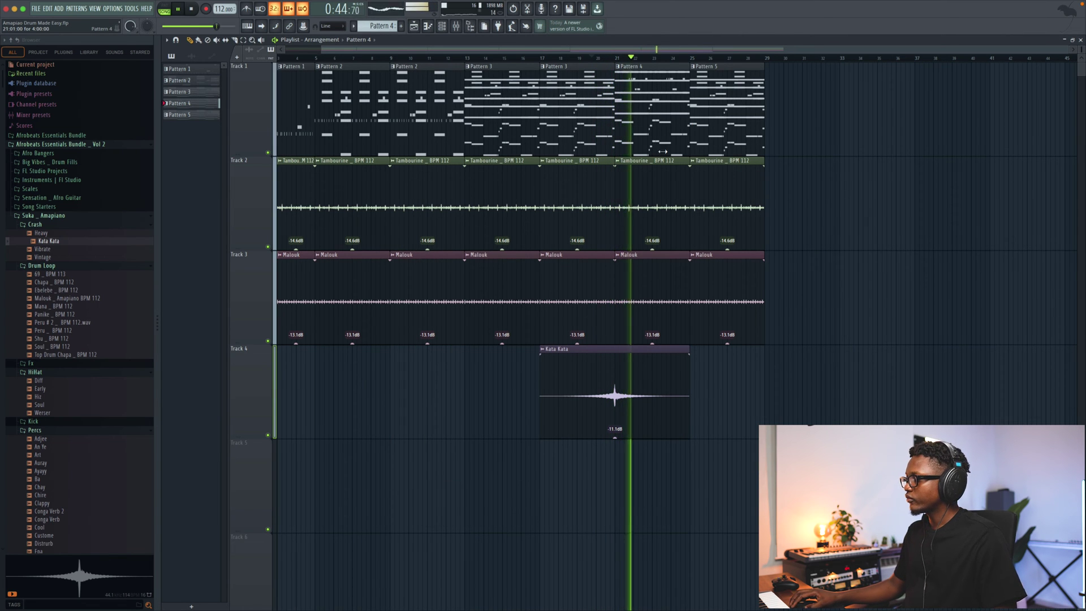
drag(1082, 49, 1081, 72)
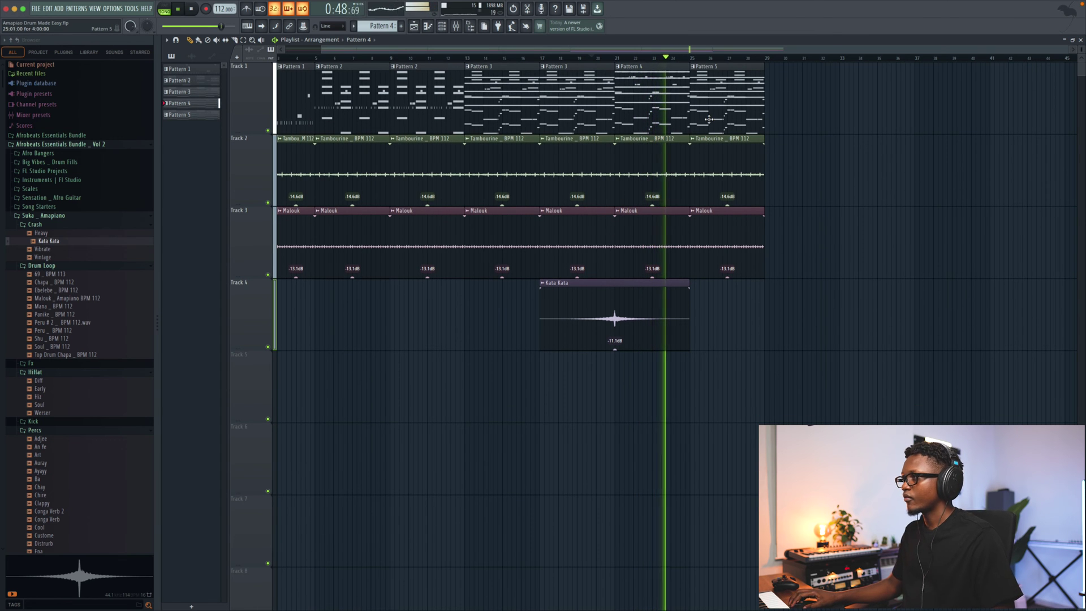
key(space)
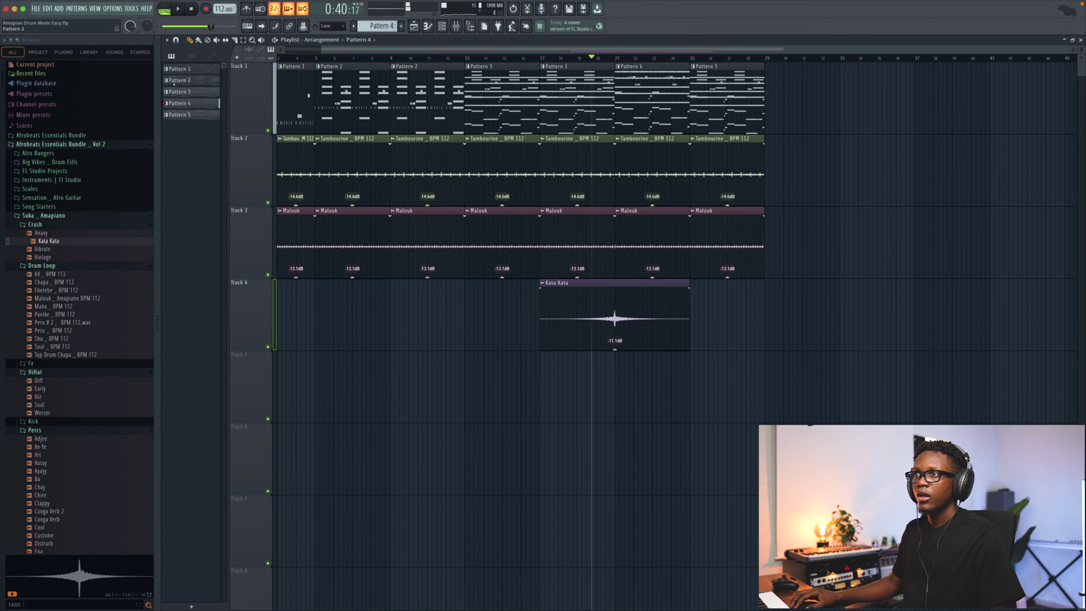
Add a WAVESTATION channel, start its demo version and load the Refinery preset.
click(64, 11)
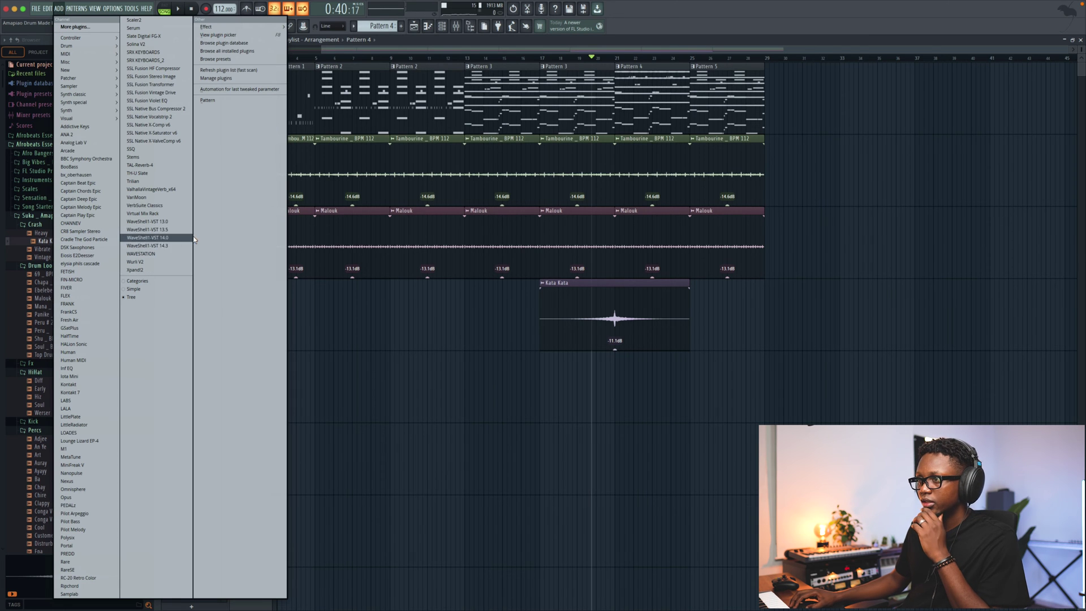
click(156, 253)
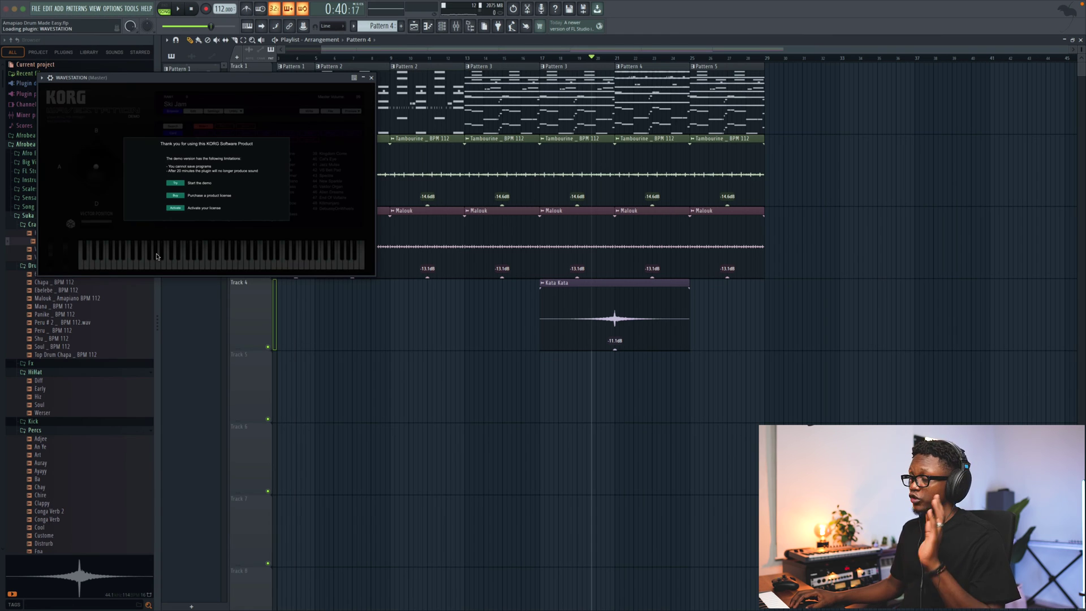
click(177, 184)
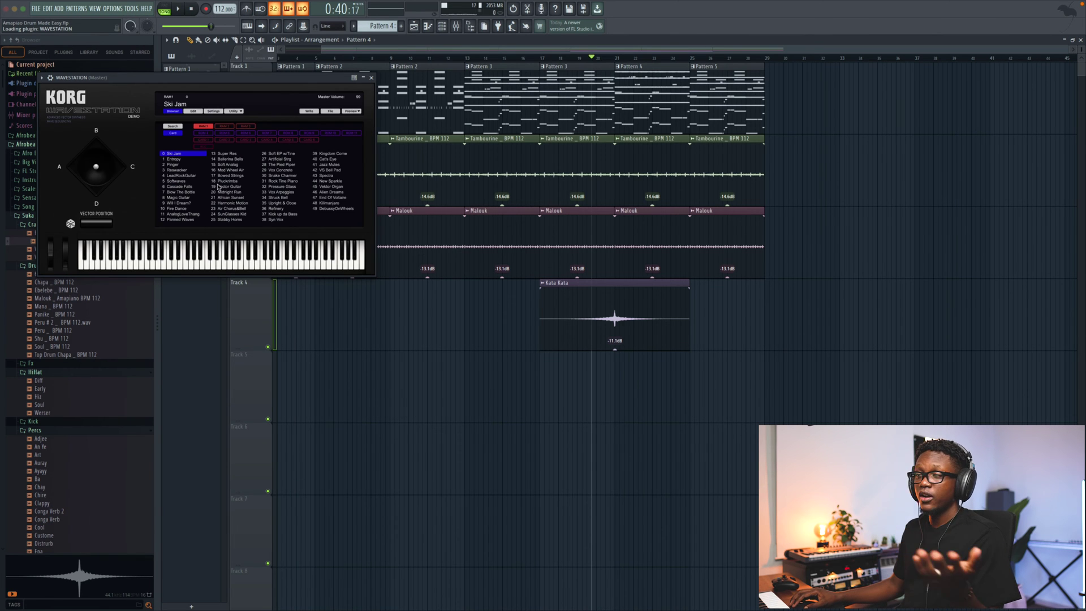
double_click(277, 211)
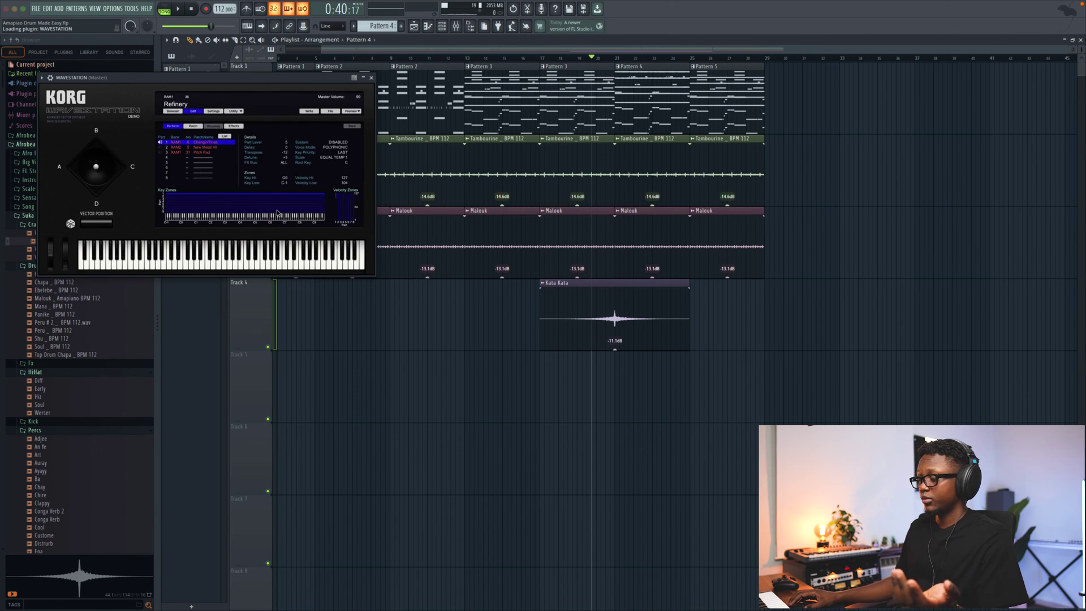
Record a WAVESTATION part into Pattern 4 during playback and render the pattern as an audio clip.
key(space)
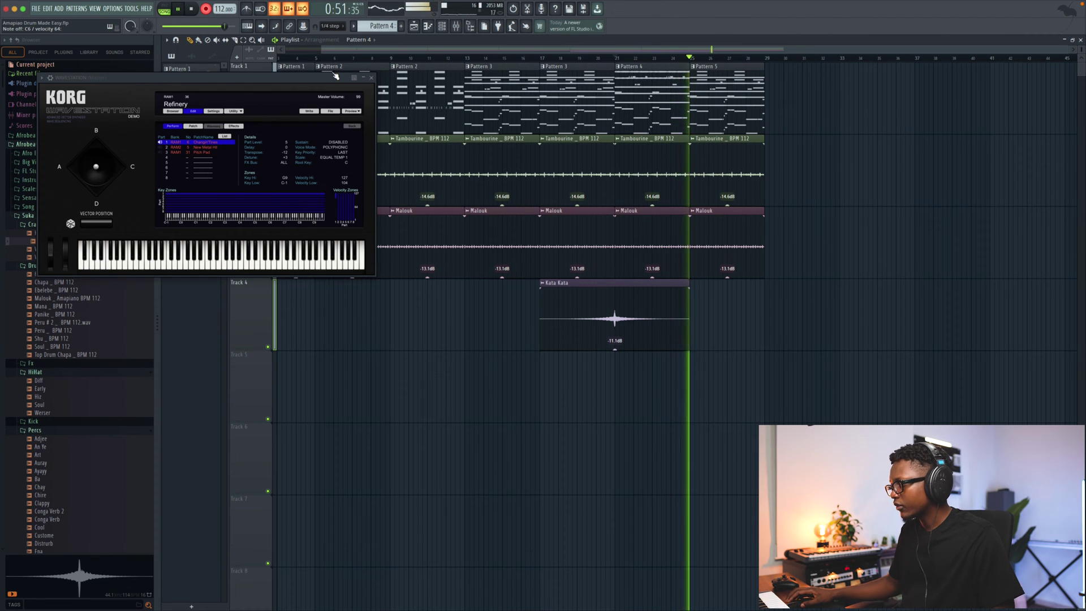
click(377, 26)
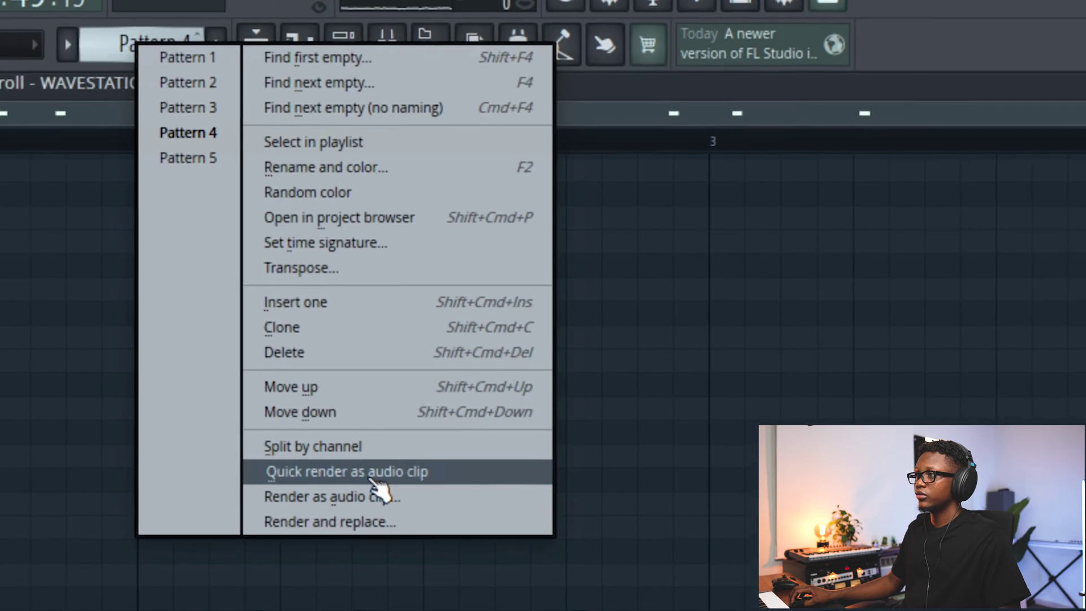
click(373, 475)
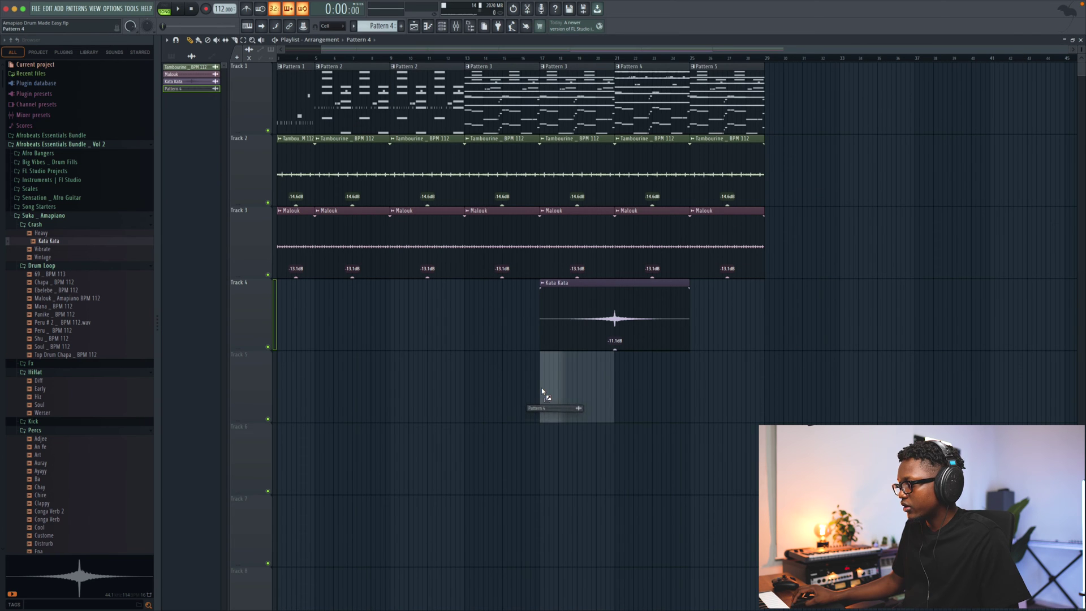
Place the rendered Pattern 4 audio clips on Track 5, back to back from the second Pattern 3 section through Pattern 5.
drag(657, 392, 620, 393)
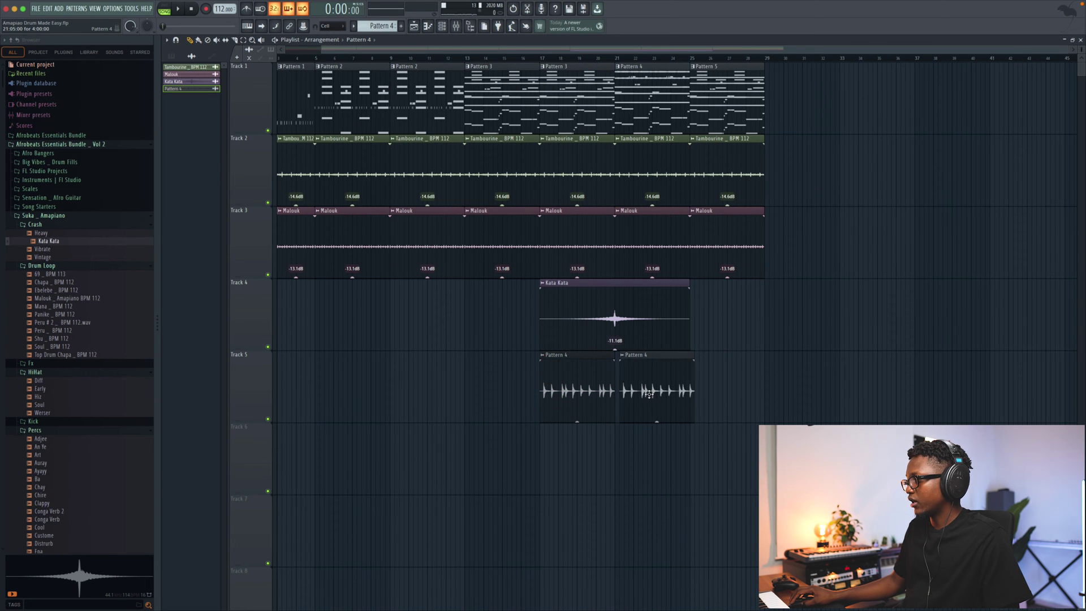
drag(752, 494, 589, 349)
key(ctrl+b)
right_click(800, 364)
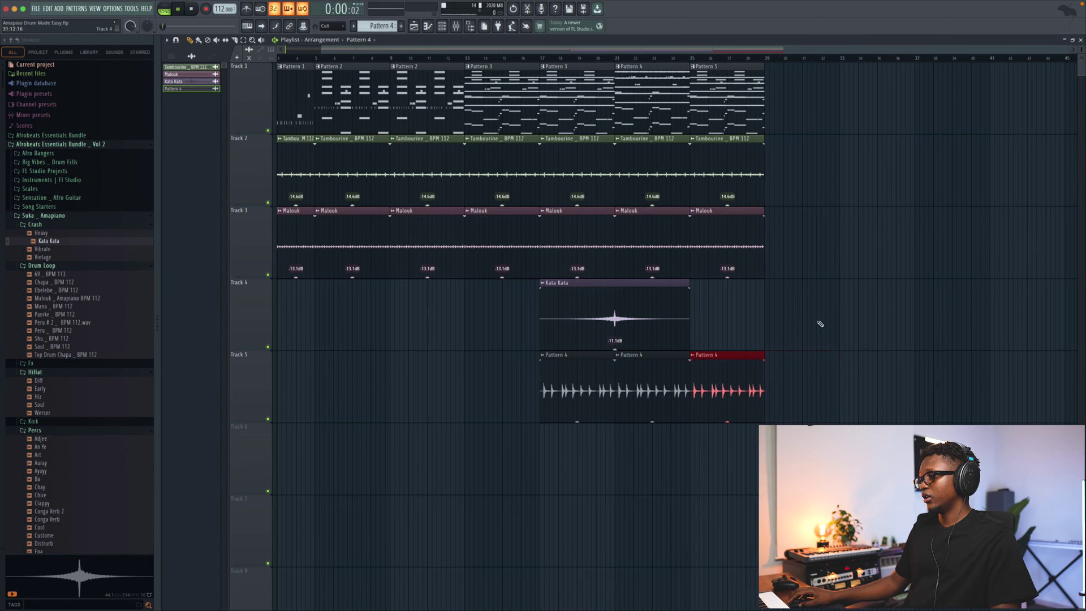
Play back the arrangement from just before the second Pattern 3 section to audition the rendered clips.
click(535, 58)
key(space)
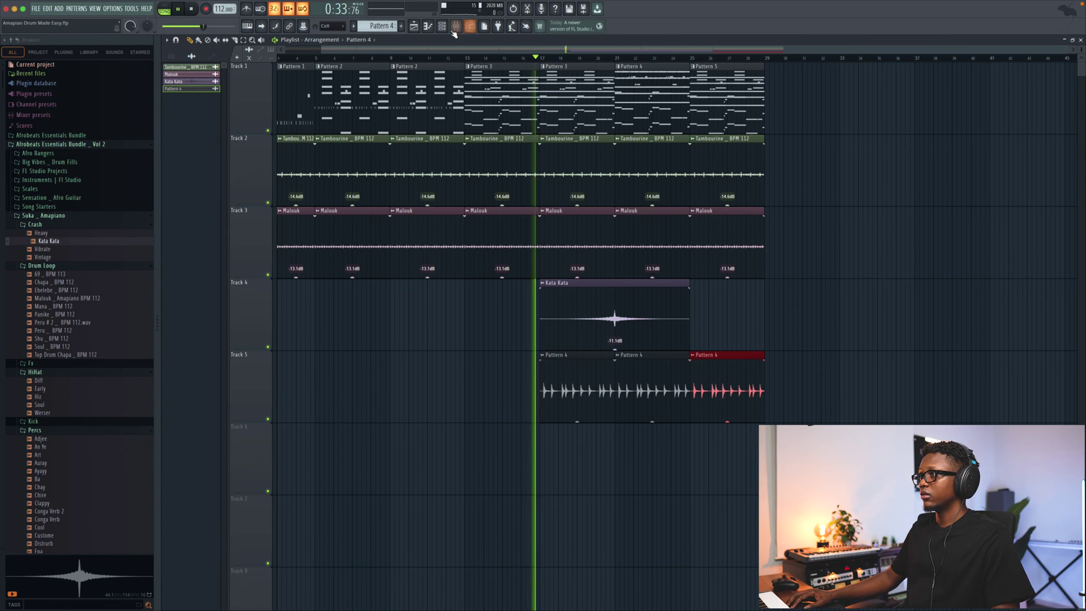
click(442, 26)
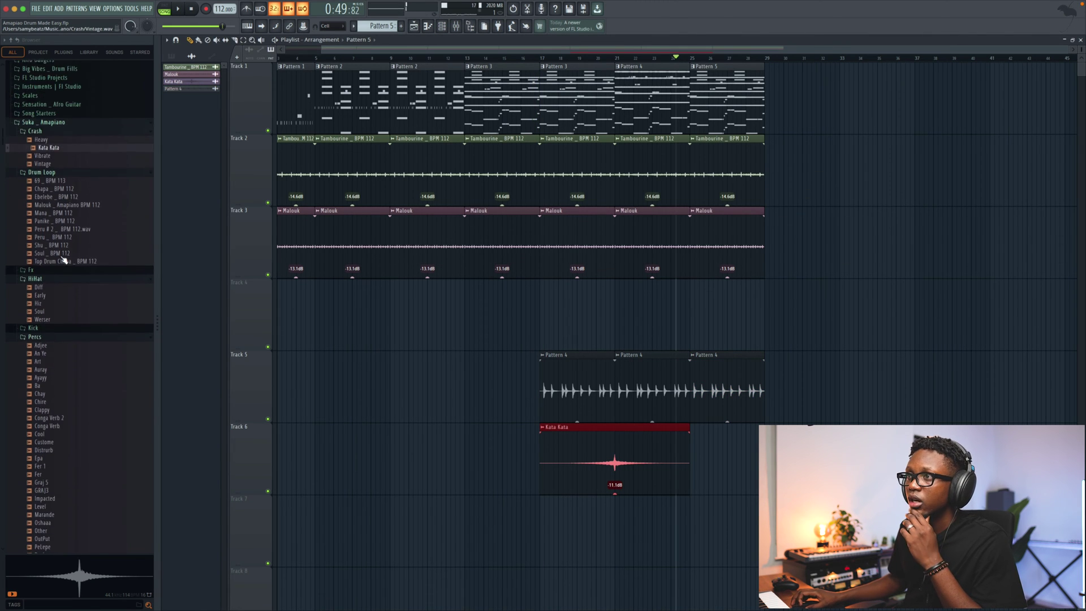
Audition crash and Big Vibes _ Drum Fills samples and place the Money Bag fill on Track 7 at the start of Pattern 5.
click(53, 162)
click(44, 244)
click(45, 236)
click(46, 228)
click(46, 221)
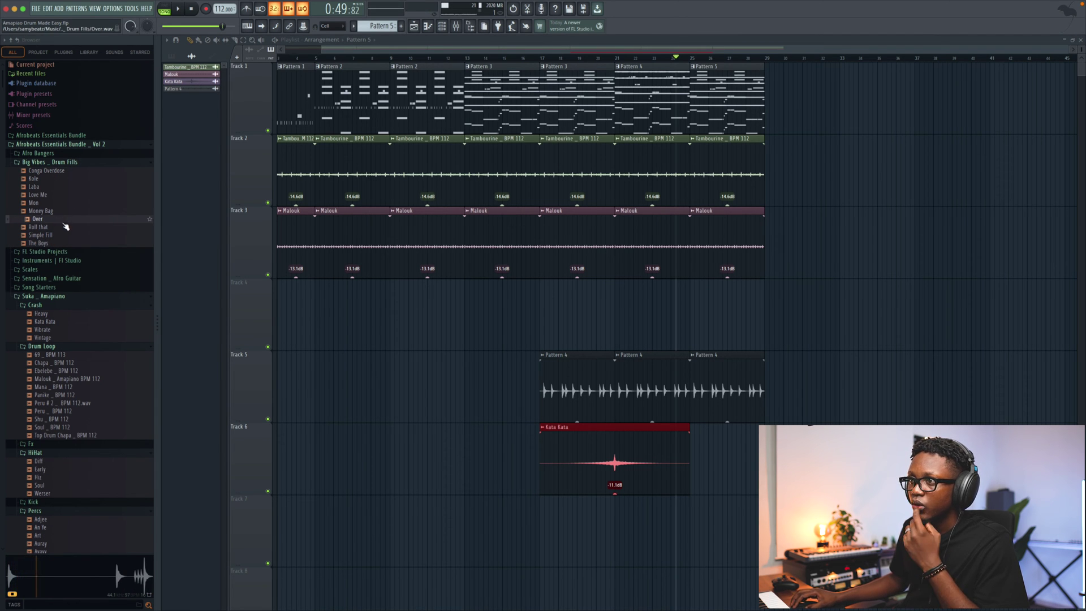
drag(41, 212, 756, 511)
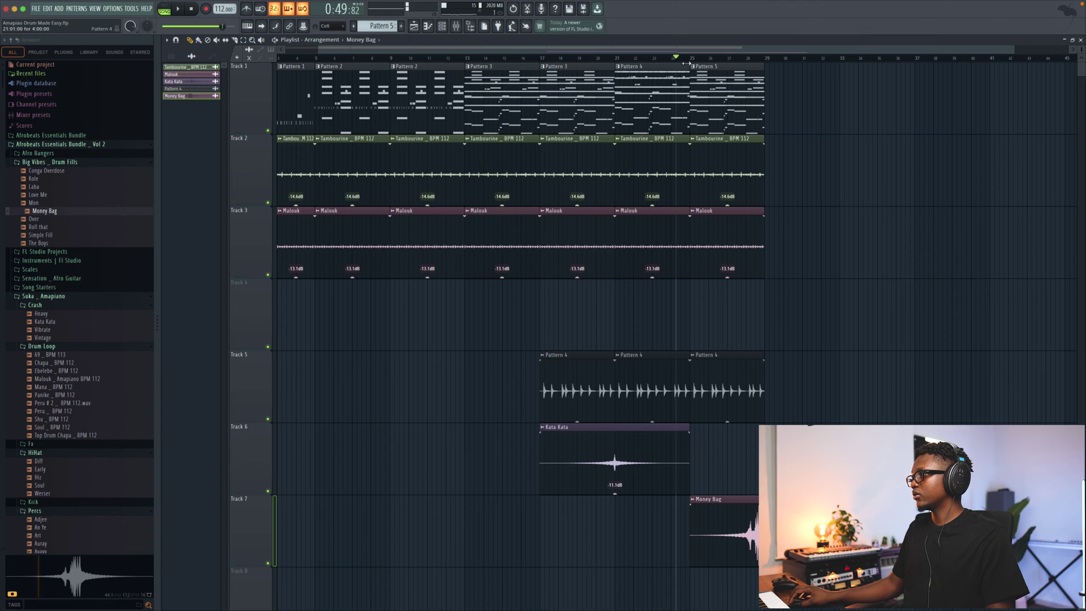
Place a second Pattern 5 clip right after the first on Track 1 and play back the section.
click(781, 91)
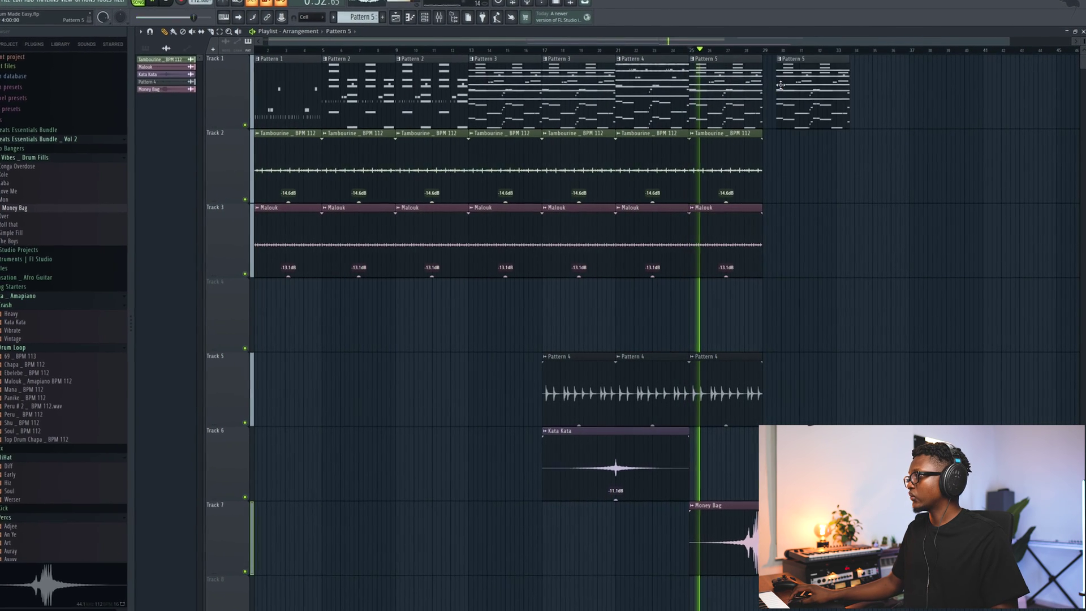
drag(781, 86, 766, 85)
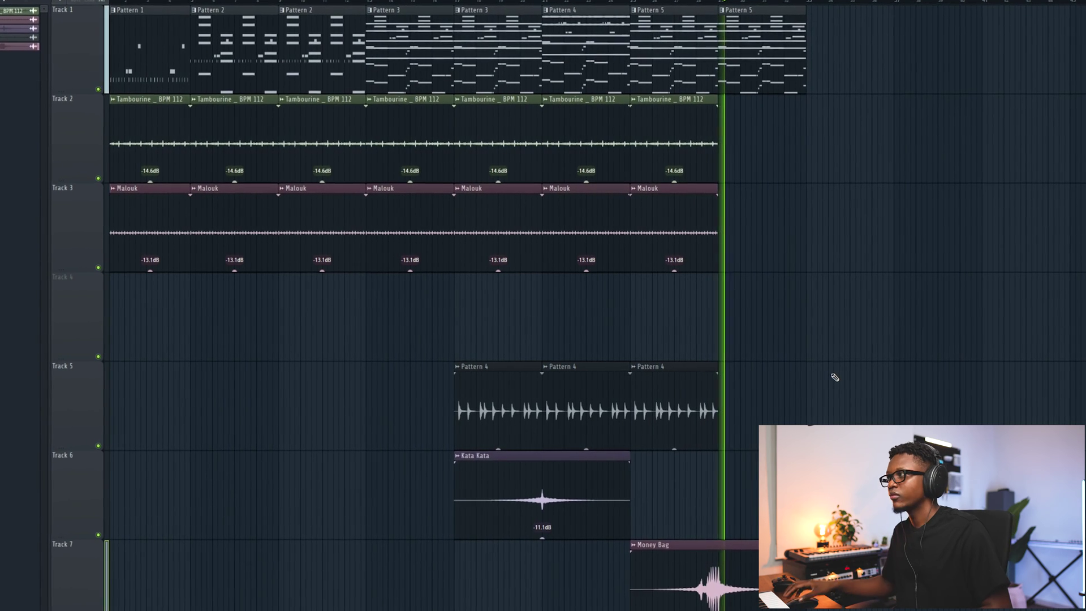
key(space)
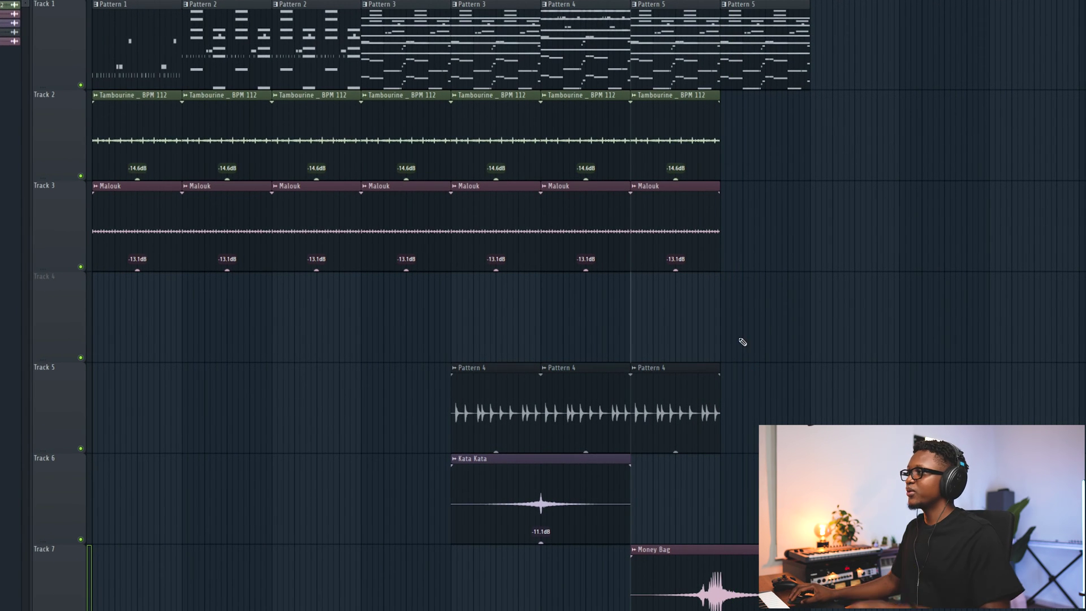
Duplicate the last Tambourine and Malouk clips on Tracks 2 and 3 three times to extend both loops.
drag(802, 317, 653, 156)
key(ctrl+b)
key(ctrl+b)
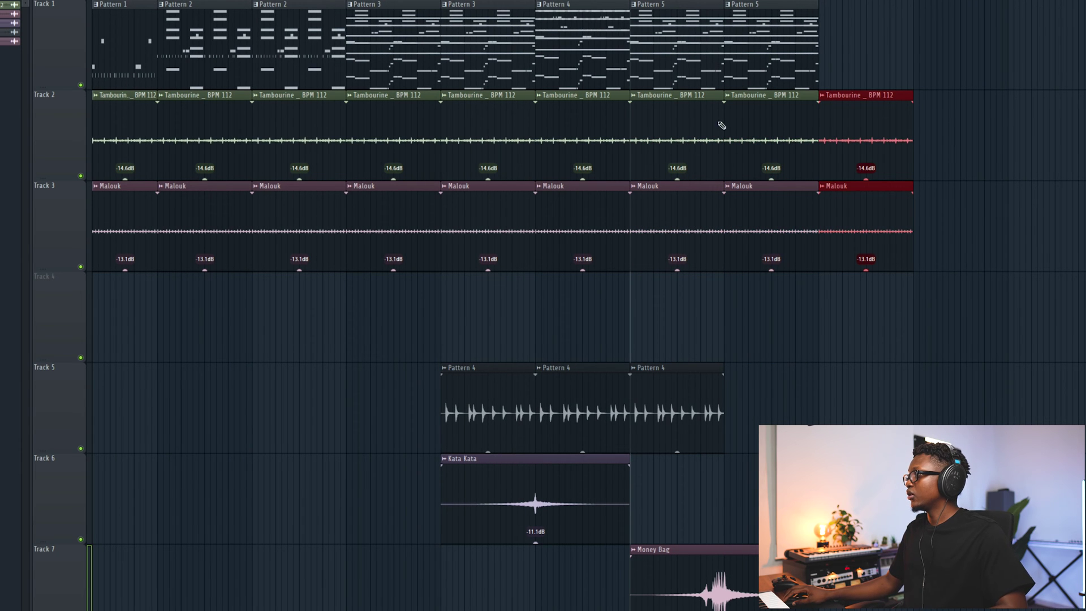
key(ctrl+b)
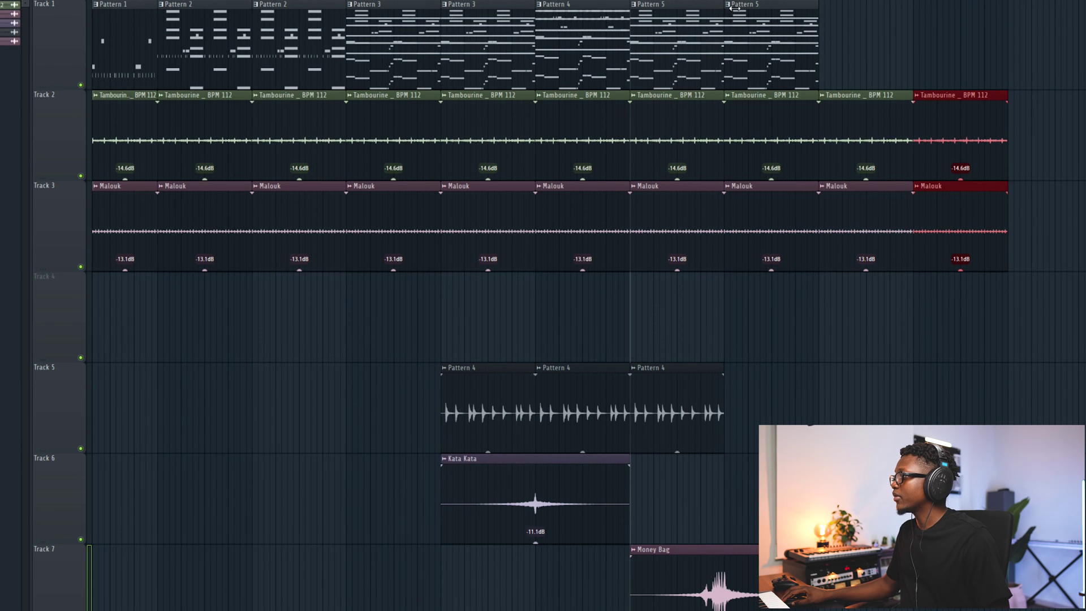
key(ctrl+d)
Make the second Pattern 5 clip unique as Pattern 6 and add another Pattern 6 clip right after it.
scroll(733, 12, down, 1)
scroll(735, 13, up, 1)
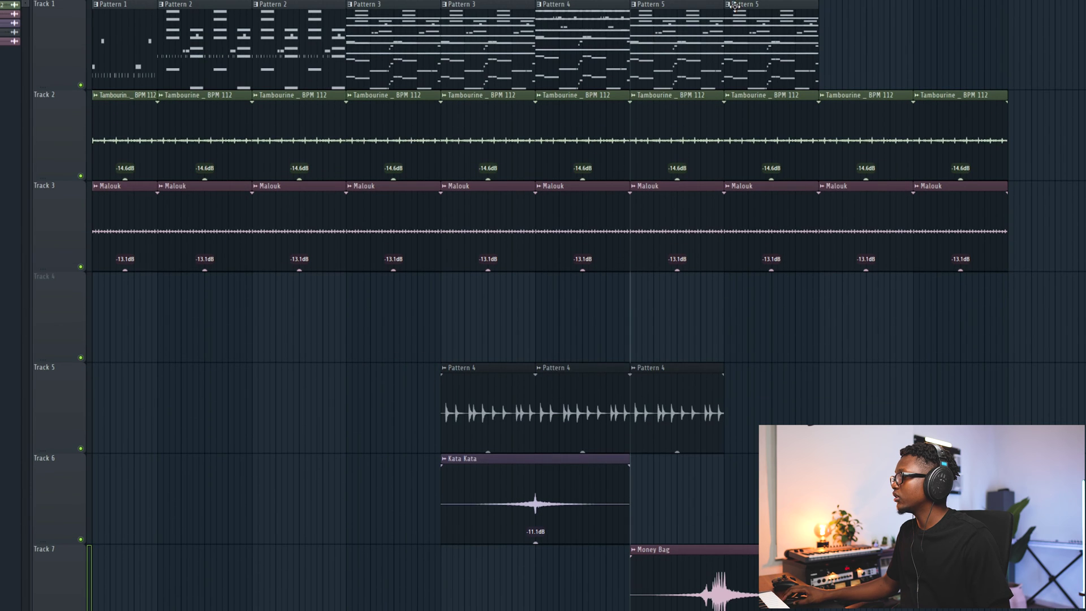
click(728, 7)
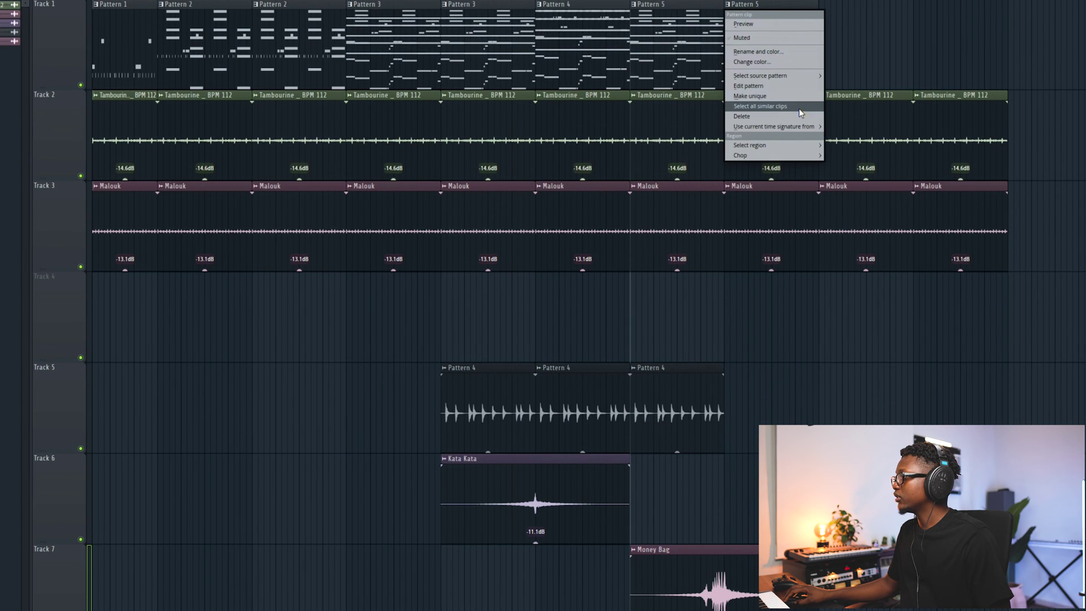
click(761, 96)
drag(767, 17, 666, 30)
drag(776, 37, 748, 39)
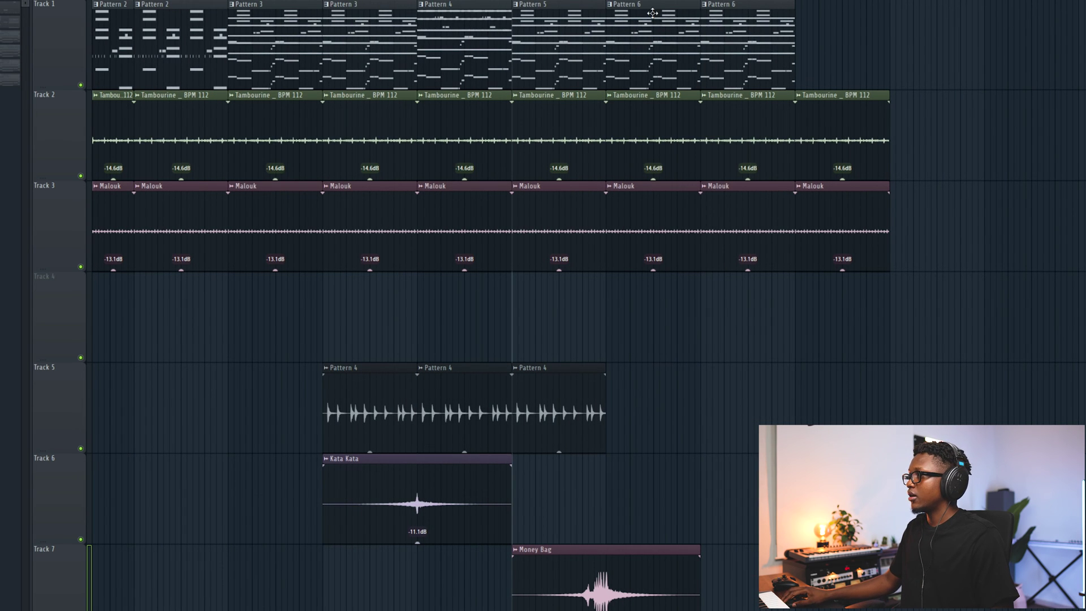
Fill every fourth step of the Adje channel in Pattern 6 and audition it from the first Pattern 6 clip.
click(609, 0)
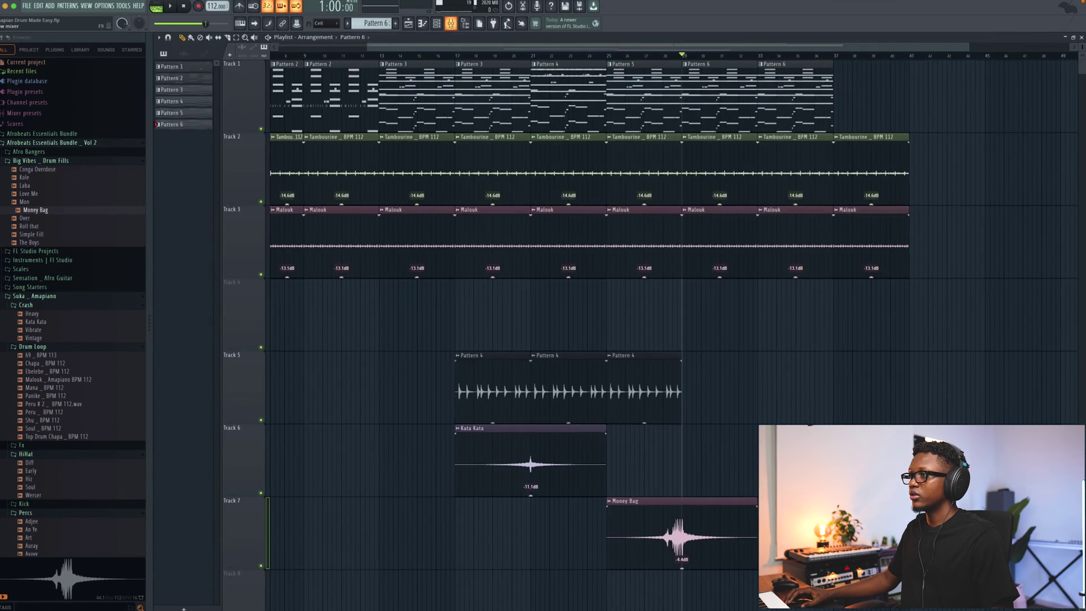
key(F9)
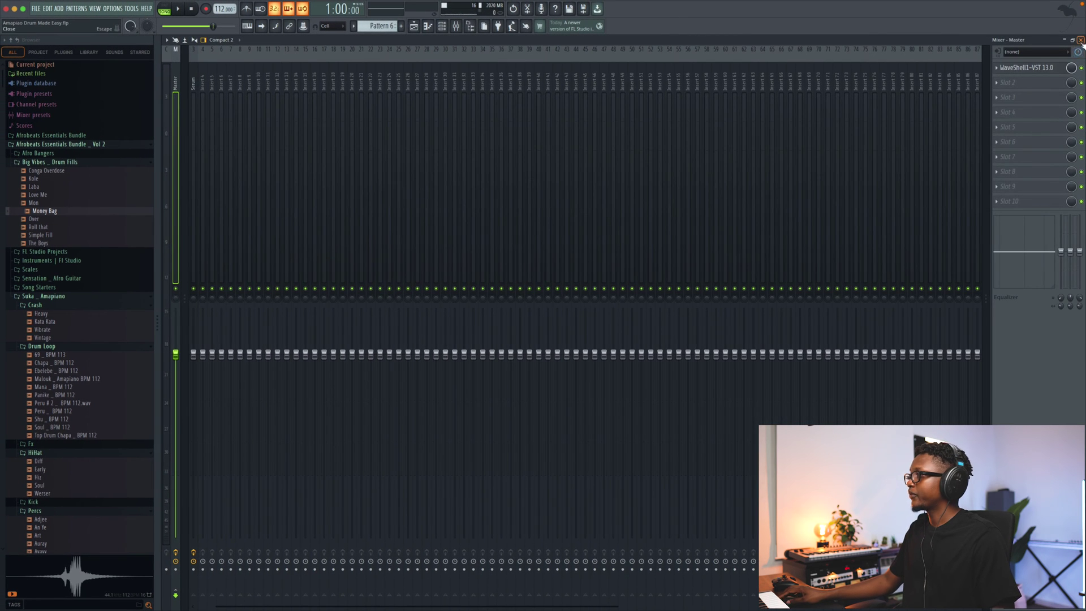
click(1080, 40)
click(442, 26)
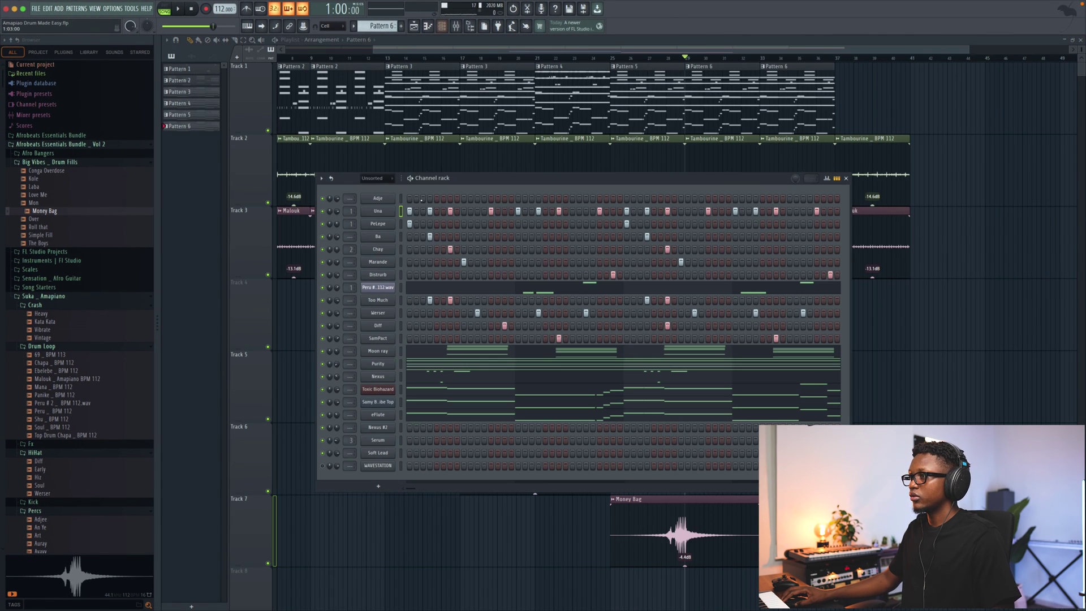
right_click(379, 200)
click(487, 233)
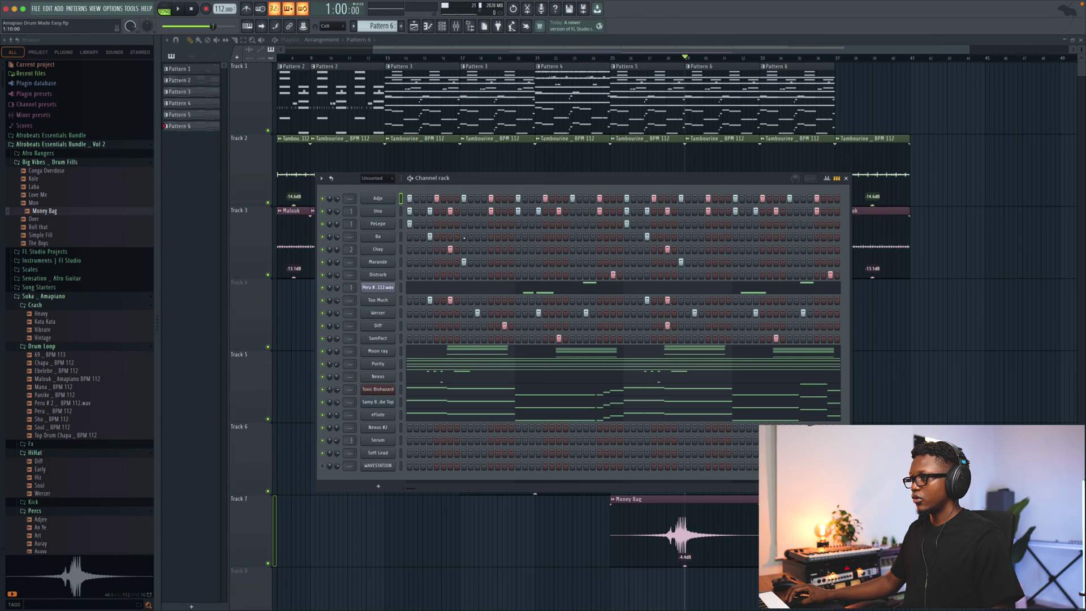
key(space)
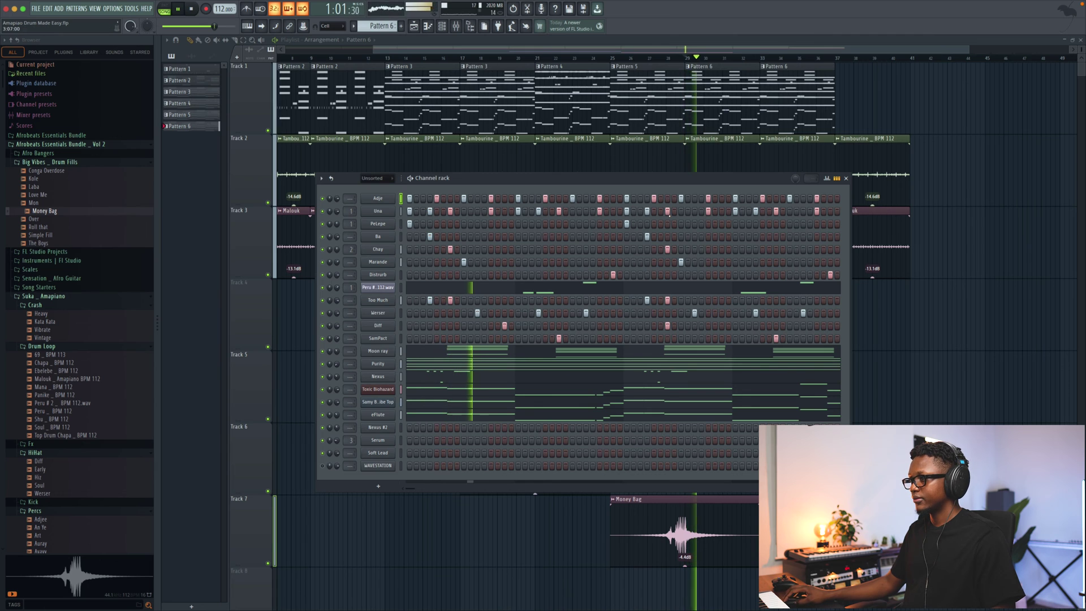
key(space)
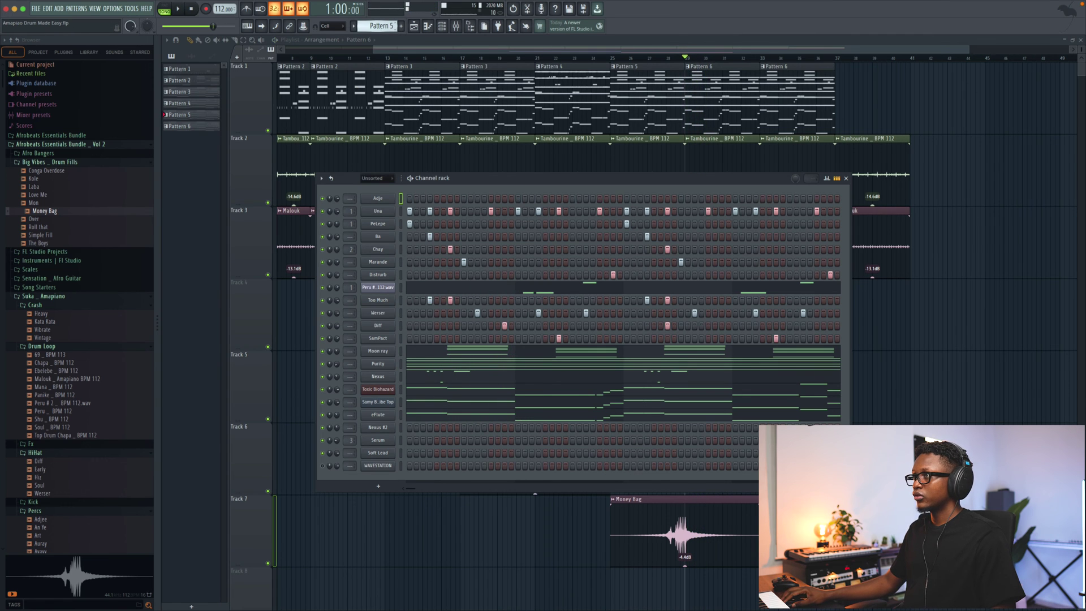
Switch to Pattern 4 and delete the WAVESTATION channel from the project.
drag(381, 26, 380, 36)
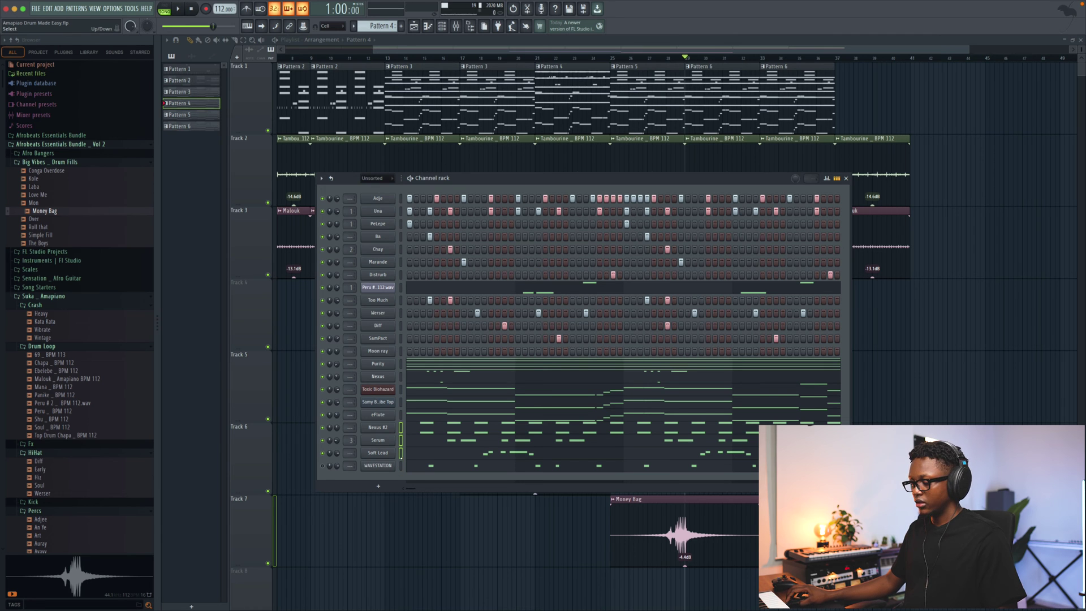
right_click(389, 471)
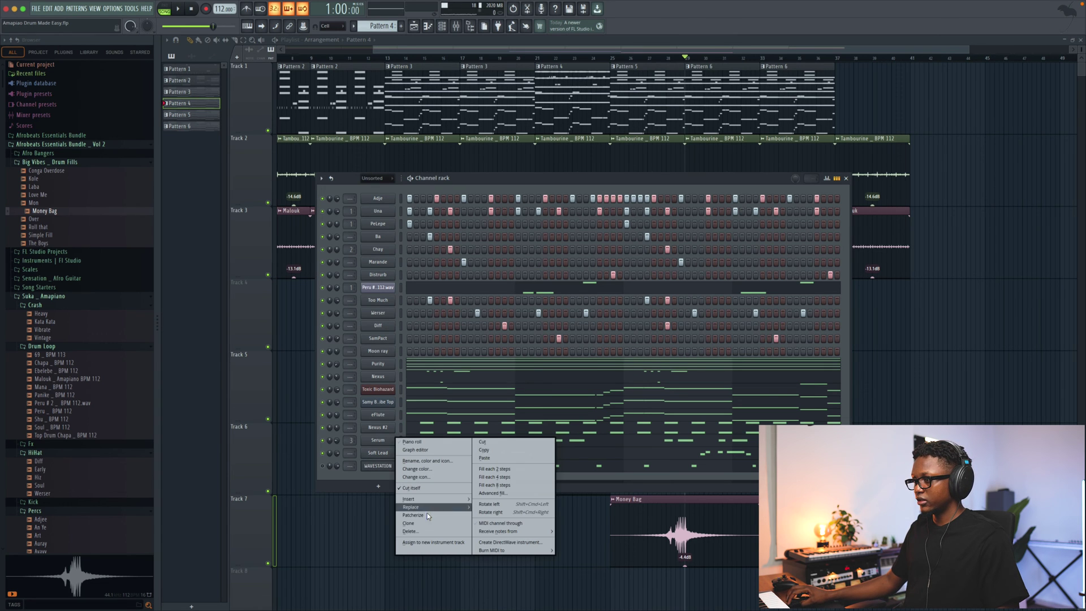
click(429, 532)
click(569, 338)
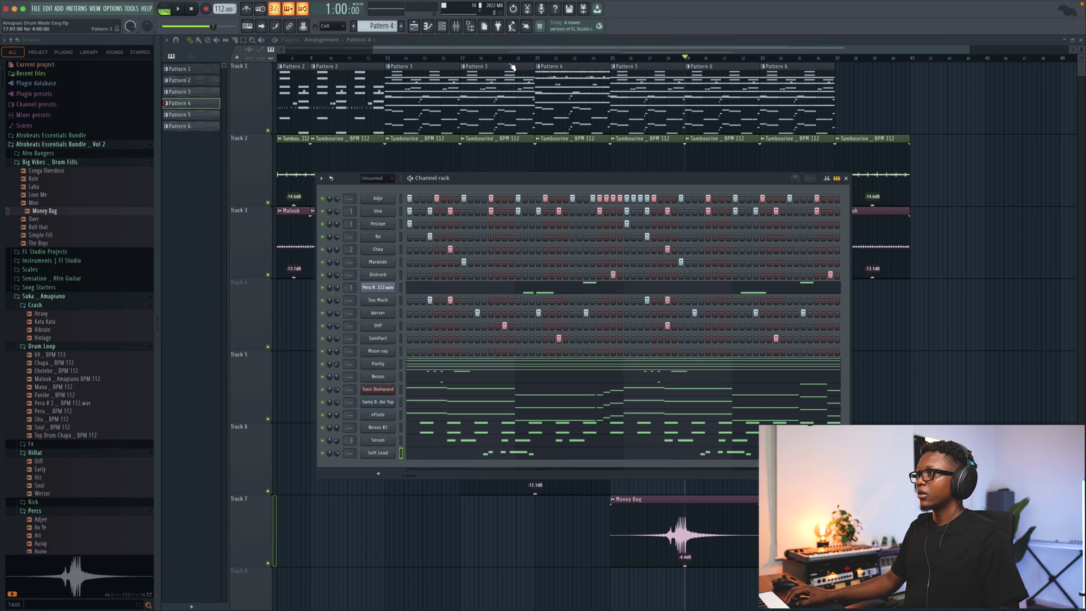
Paste the Nexus #2, Serum and Soft Lead notes into Pattern 6 and play back its section of the arrangement.
scroll(380, 27, down, 3)
scroll(381, 28, up, 1)
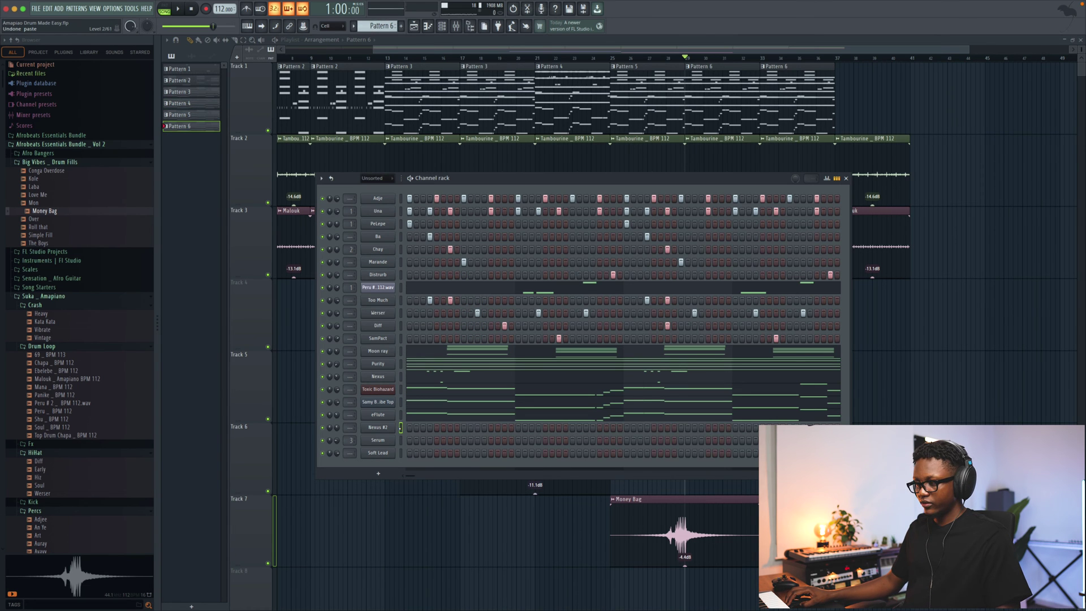
click(401, 429)
key(super+z)
key(space)
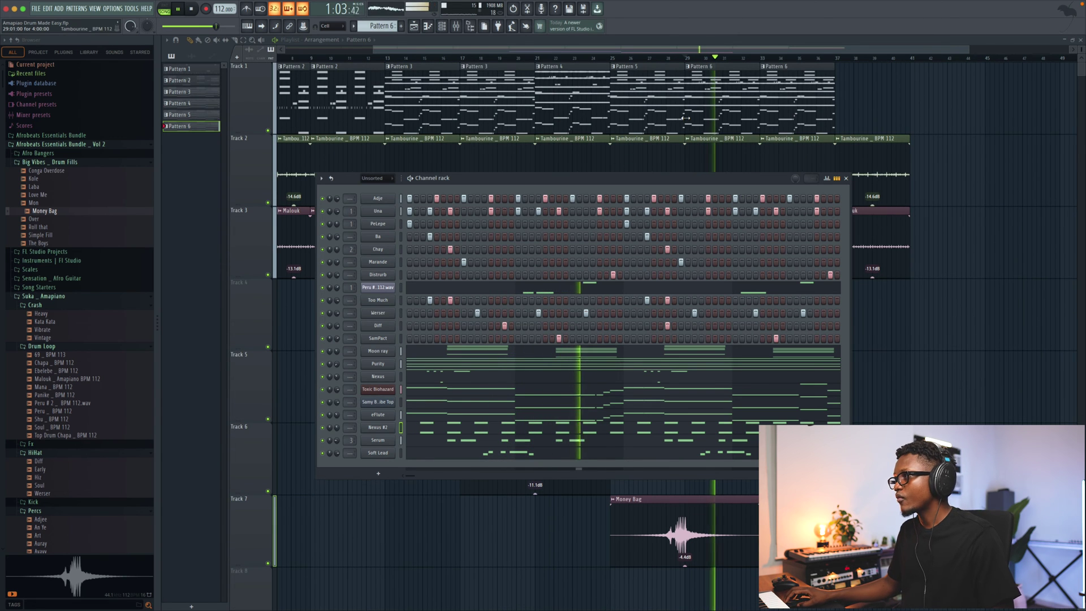
key(F6)
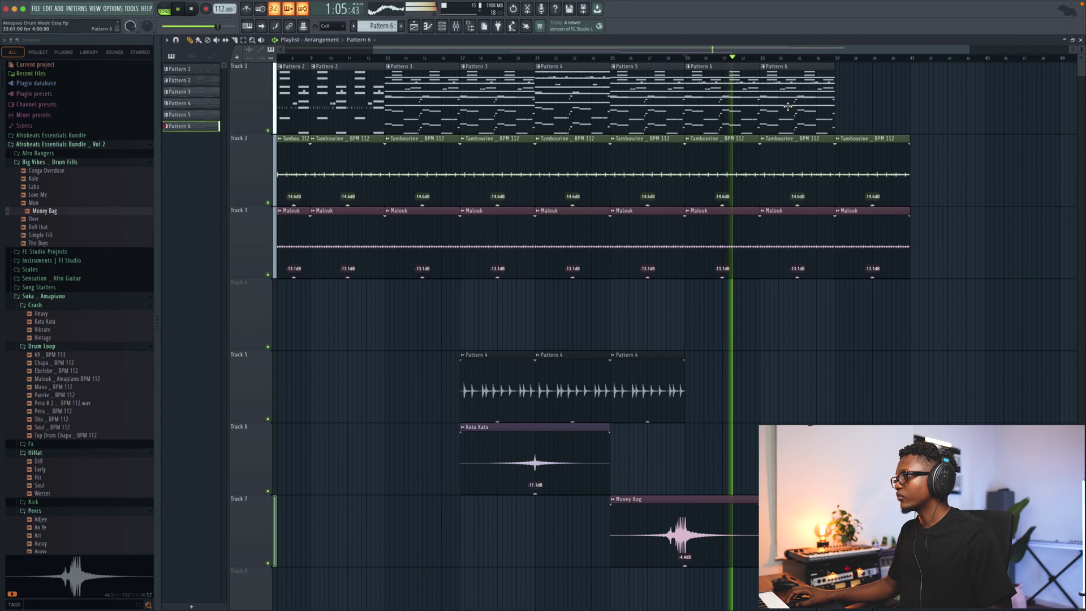
Delete the surplus Tambourine and Malouk clips that extend past the last Pattern 6 clip.
drag(927, 299, 858, 174)
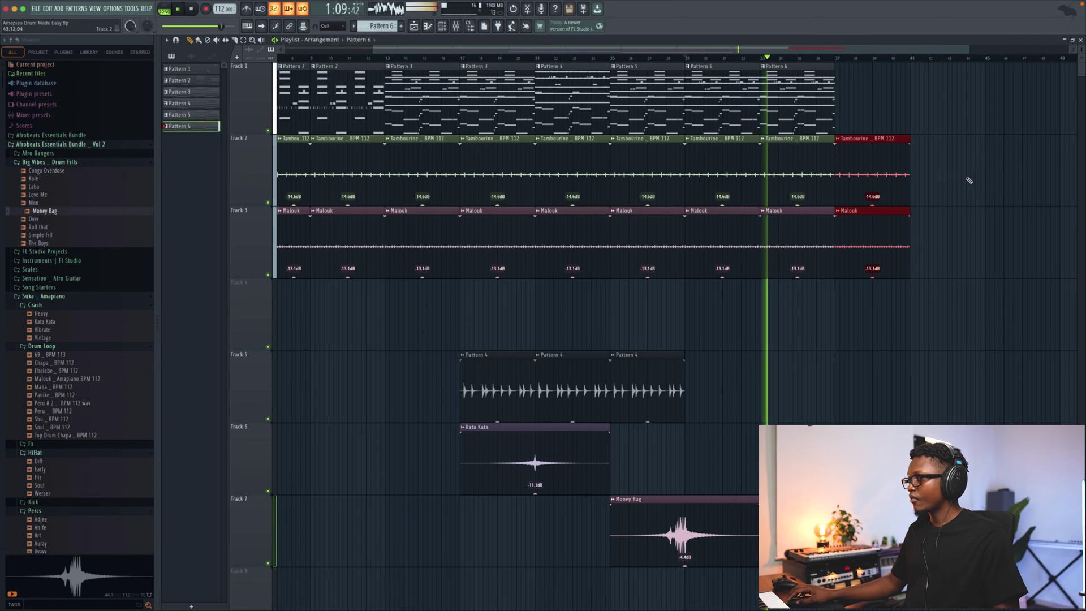
key(Delete)
key(space)
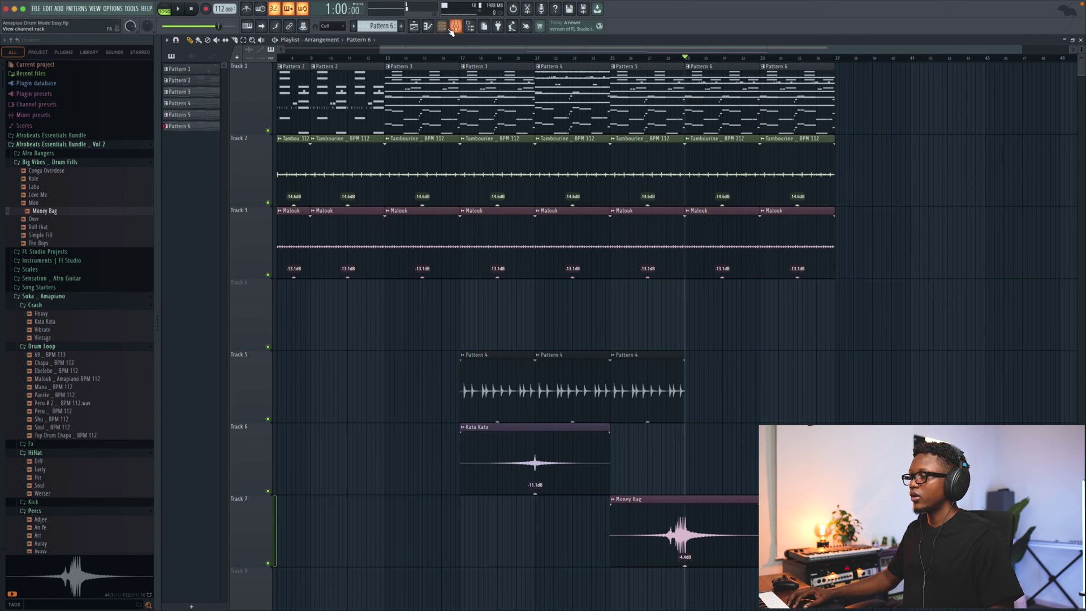
Cut the notes of Toxic Biohazard and the two channels directly below it from Pattern 6.
click(453, 28)
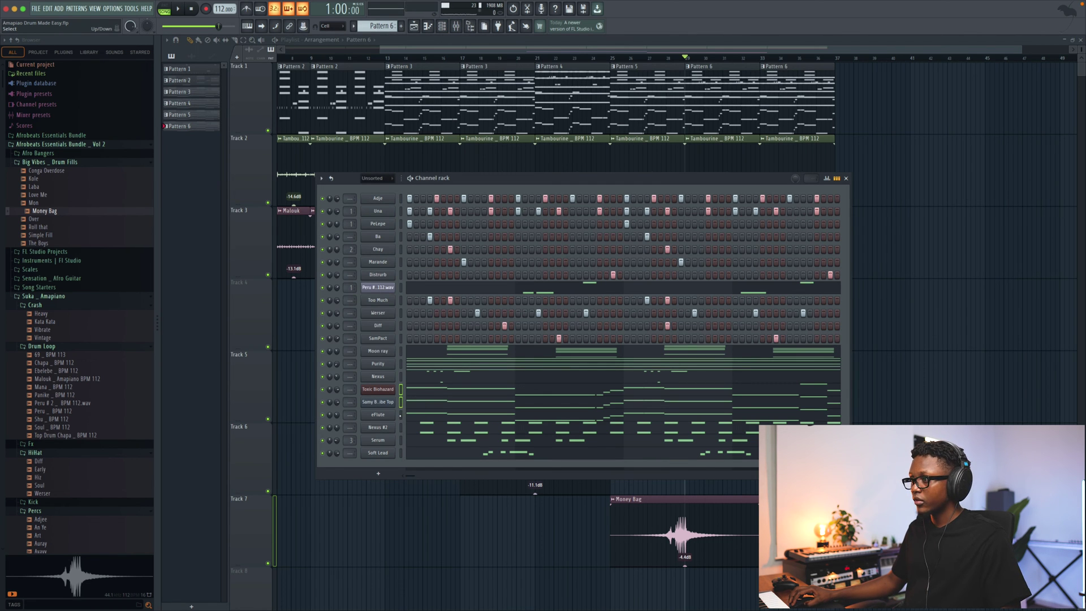
key(super+x)
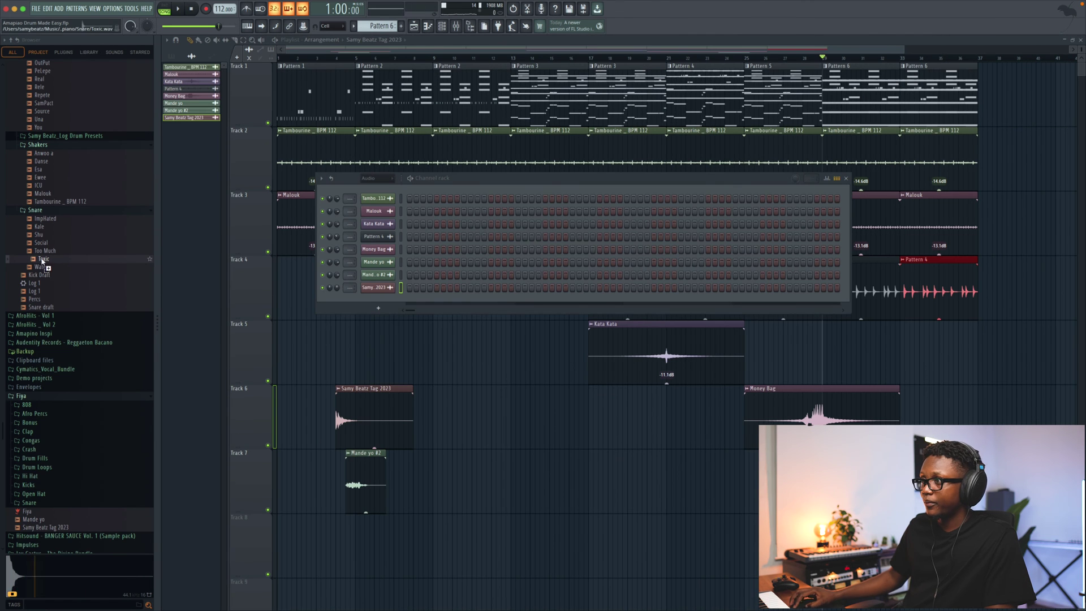
Replace the Too Much snare in Pattern 6 with a new Toxic snare channel moved directly below it.
drag(43, 258, 389, 308)
click(400, 301)
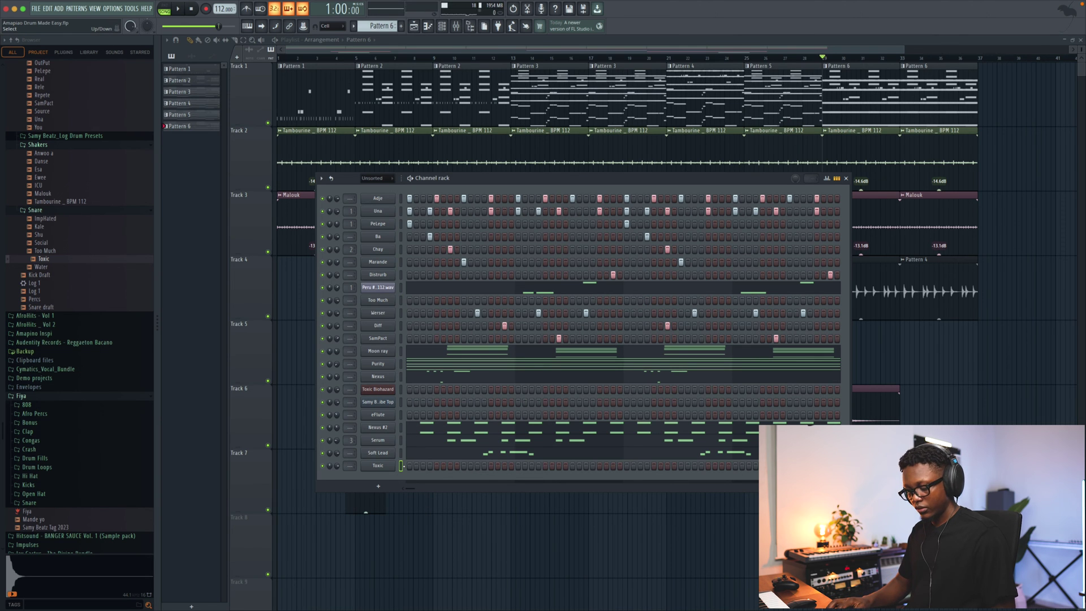
key(alt+Up)
key(alt+Up)
key(alt+Up)
key(alt+Up)
key(alt+Up)
key(alt+Up)
key(alt+Up)
key(alt+Up)
Program the Toxic snare on steps 4, 7, 11 and 20 of Pattern 6 while playing it back.
key(space)
click(430, 313)
click(456, 314)
key(space)
right_click(456, 314)
key(space)
click(451, 314)
click(477, 314)
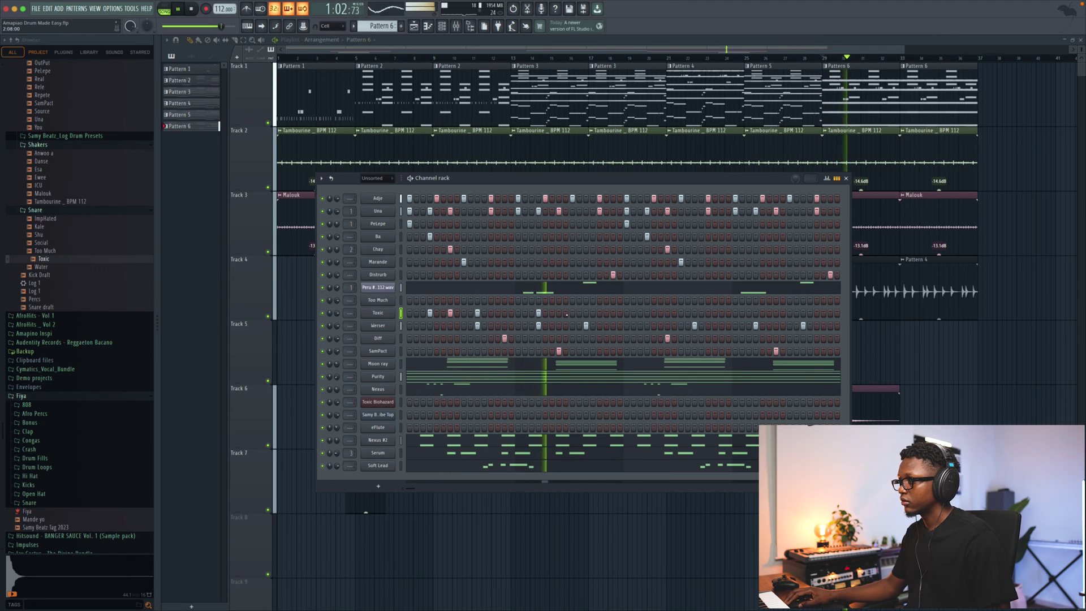
key(space)
Add four consecutive two-step G4 notes to Toxic Biohazard in Pattern 6, starting at step 7 of bar 1.
right_click(394, 312)
click(413, 313)
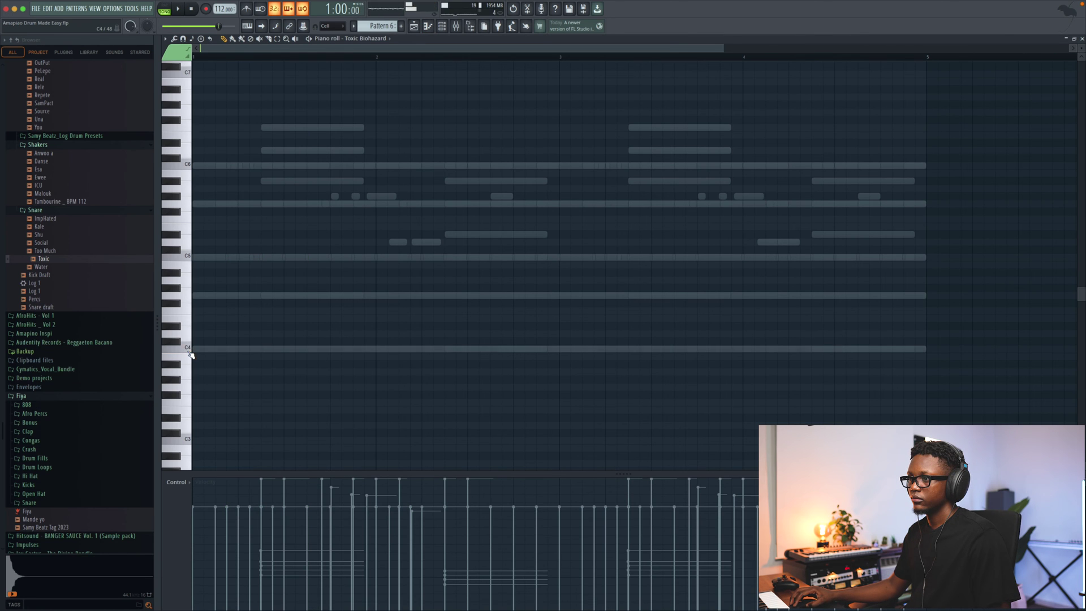
key(space)
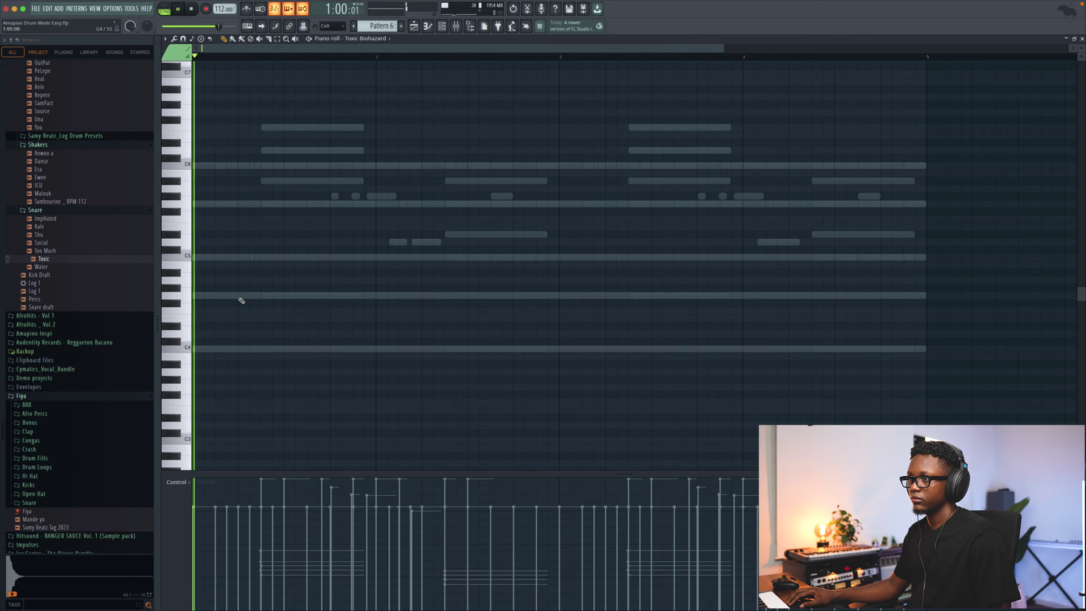
key(space)
click(298, 295)
key(space)
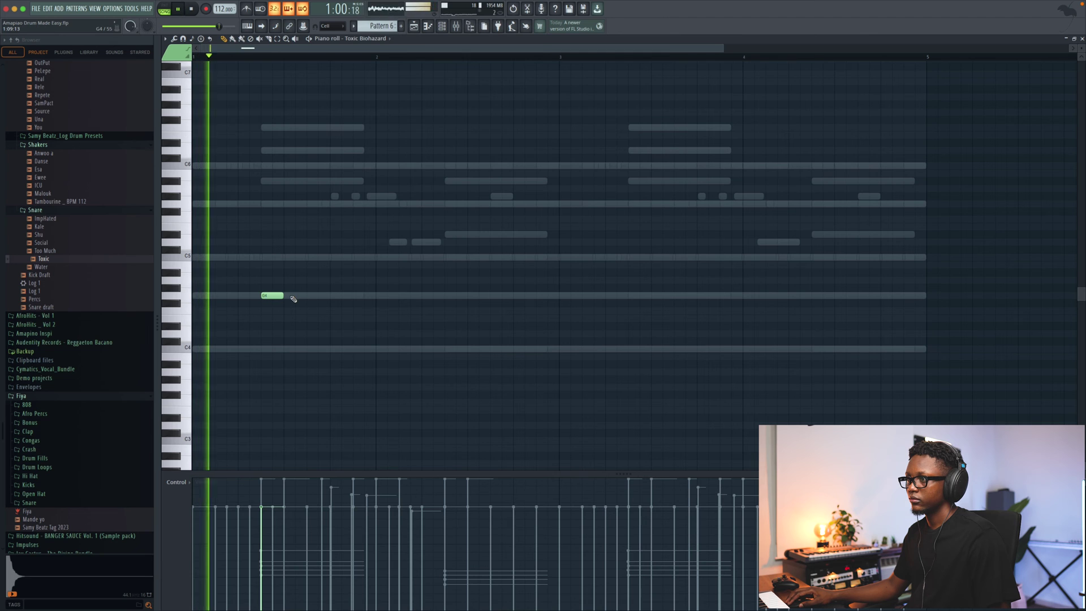
drag(298, 295, 309, 295)
key(space)
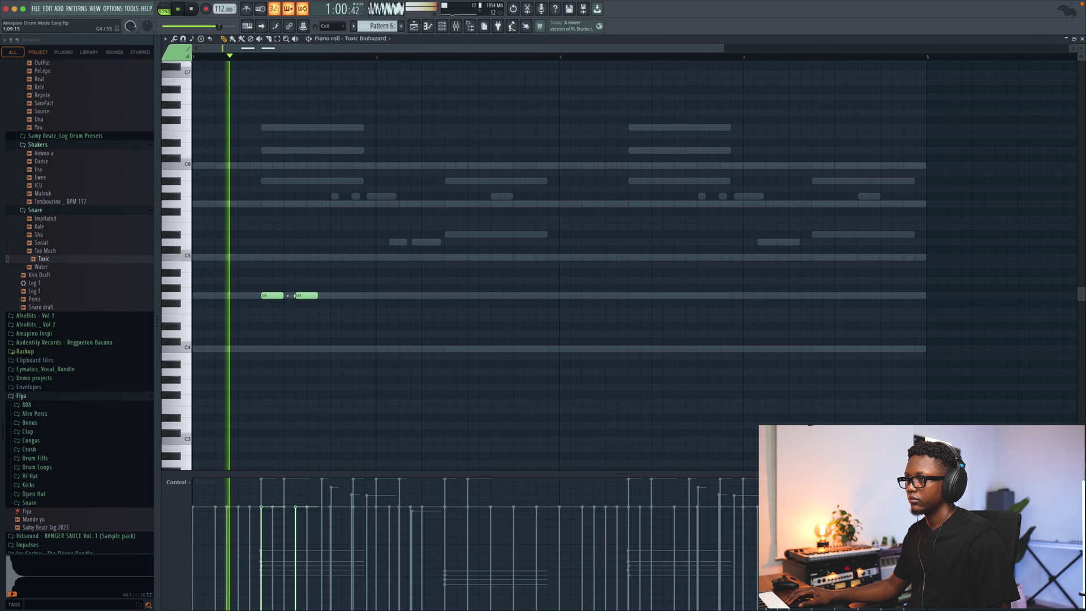
key(space)
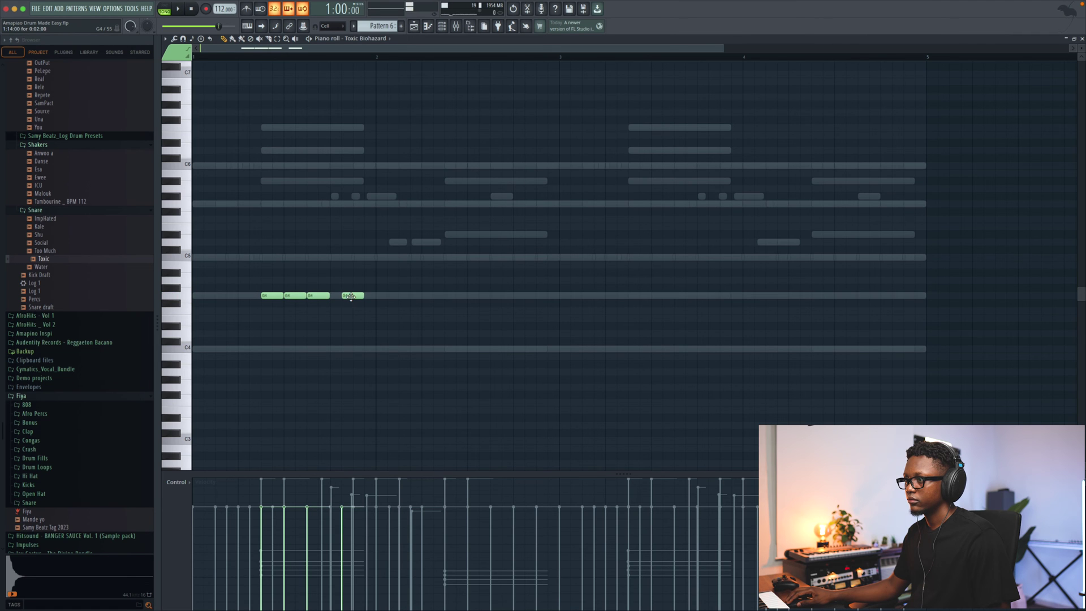
key(space)
Add C4 notes on steps 1, 7 and 9 of bar 2 and stretch bar 1's last G4 note to the bar line.
scroll(378, 299, down, 2)
scroll(378, 298, right, 2)
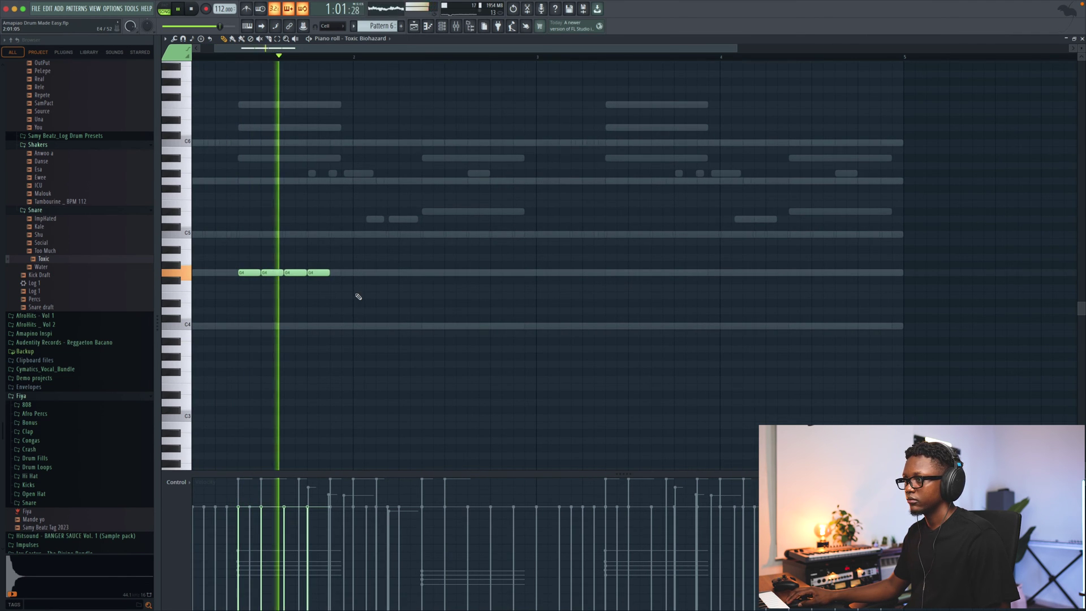
click(361, 318)
key(space)
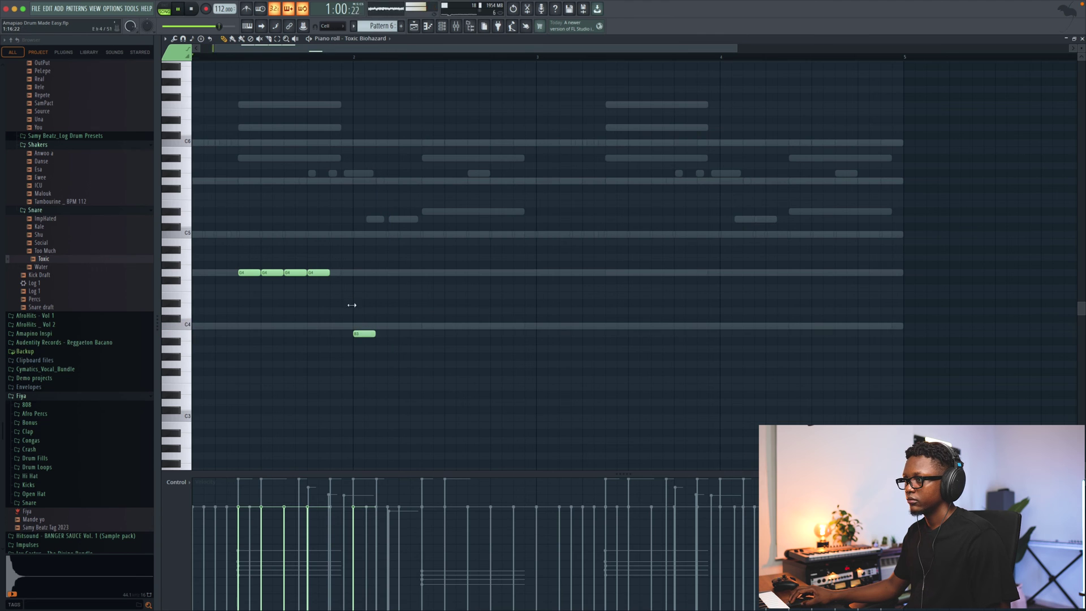
drag(364, 334, 365, 326)
drag(329, 272, 365, 273)
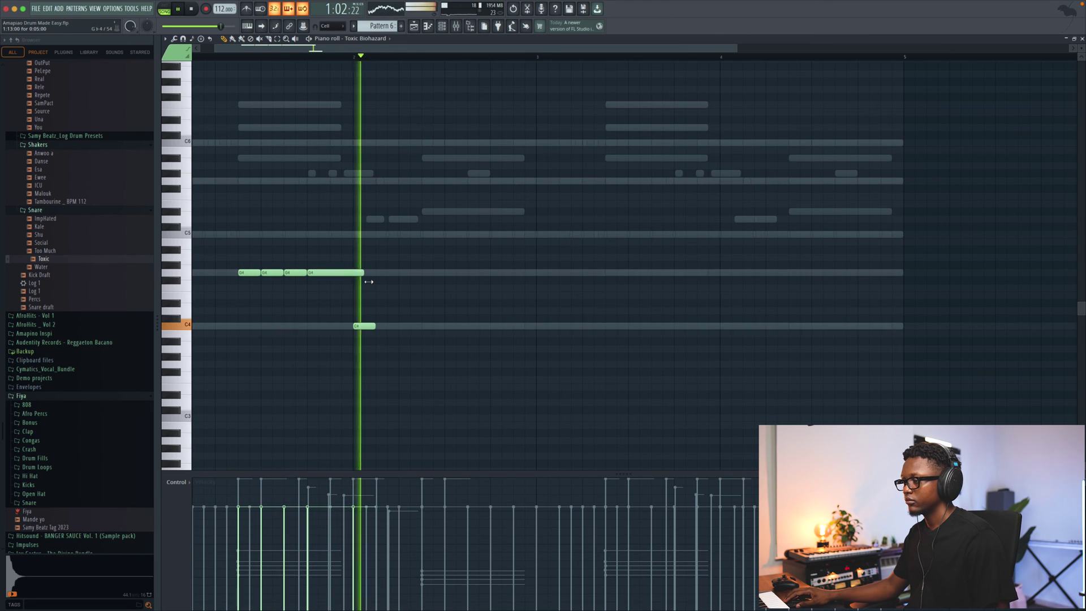
key(space)
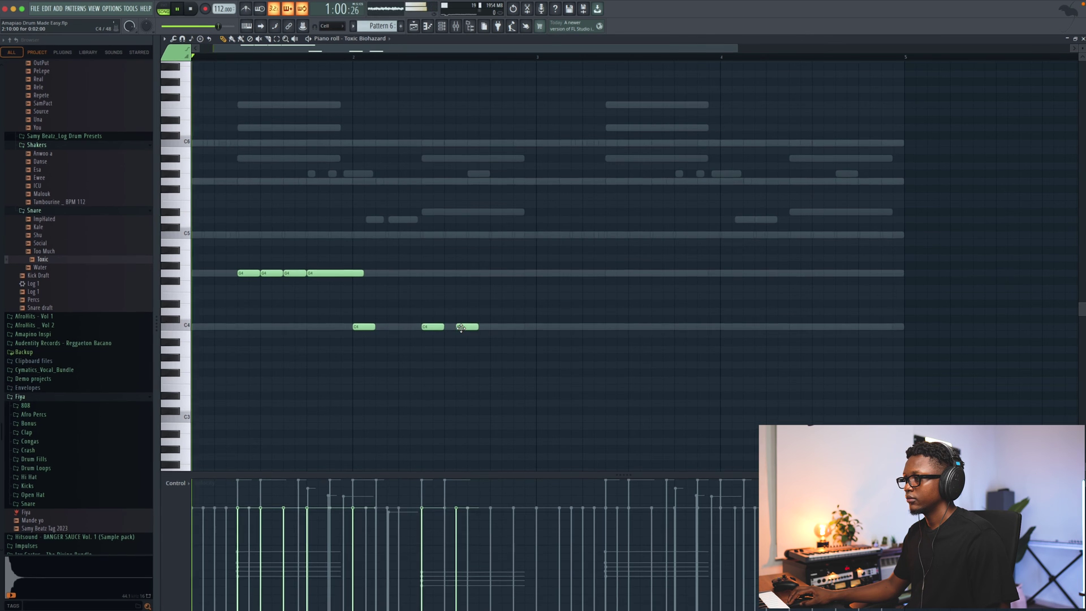
drag(461, 328, 450, 328)
drag(361, 276, 348, 276)
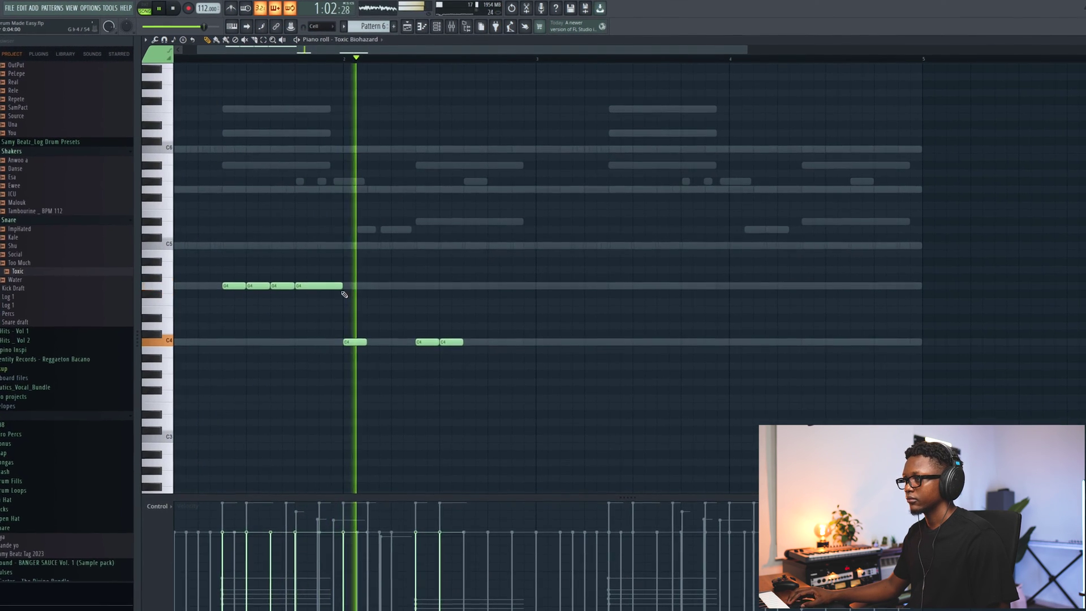
Lengthen bar 2's last C4 note to four steps and follow it with a four-step C5 note ending the bar.
key(space)
click(491, 257)
drag(459, 356, 481, 354)
key(space)
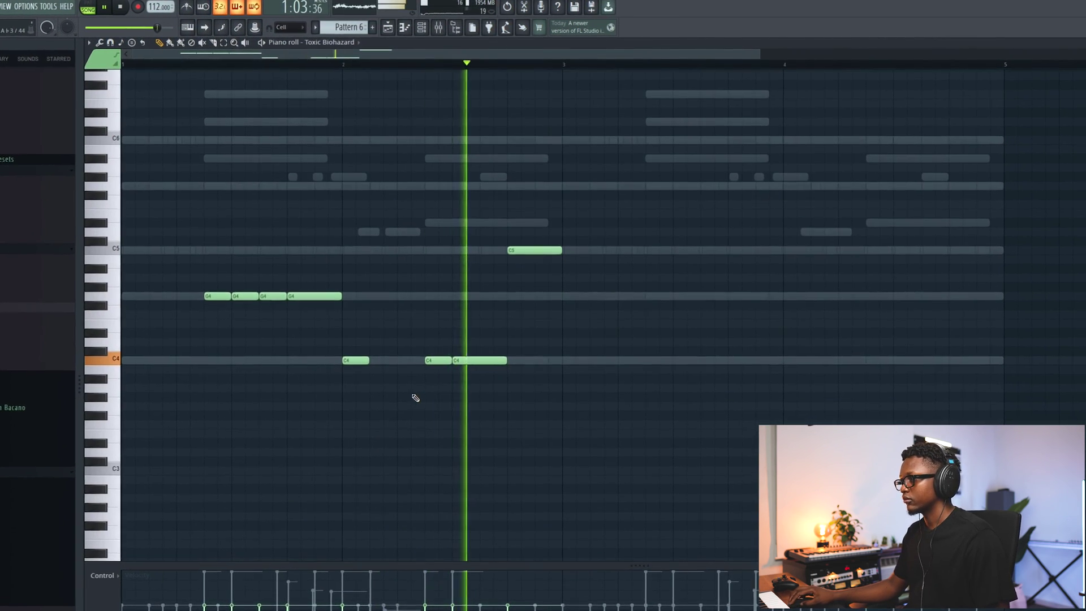
Add a three-step G4 note at the start of bar 3 and C4 notes on steps 4 and 7 of bar 4.
scroll(582, 322, down, 2)
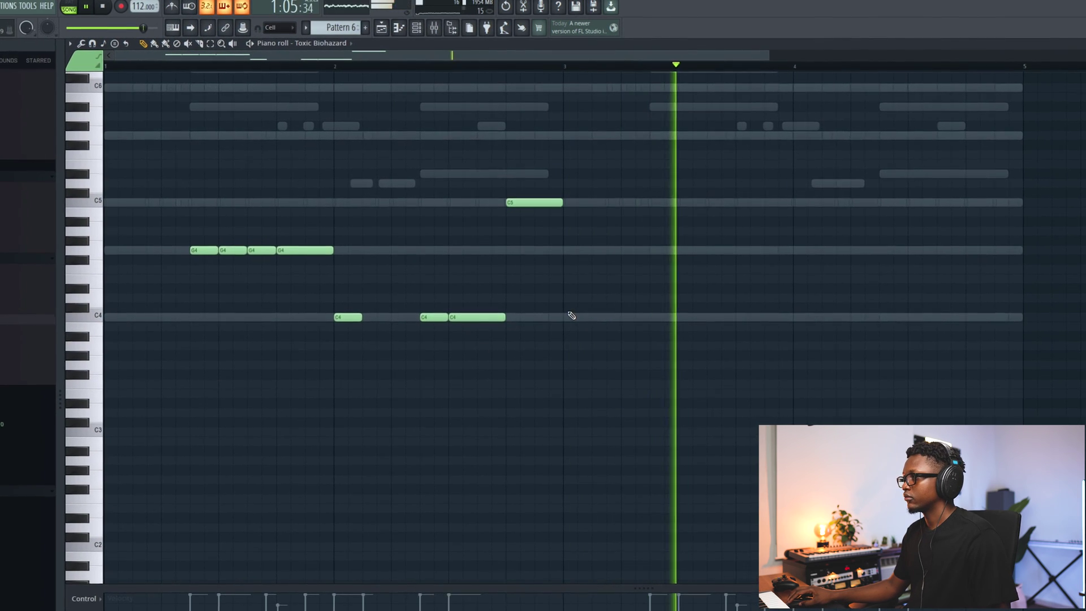
key(space)
click(898, 329)
click(966, 341)
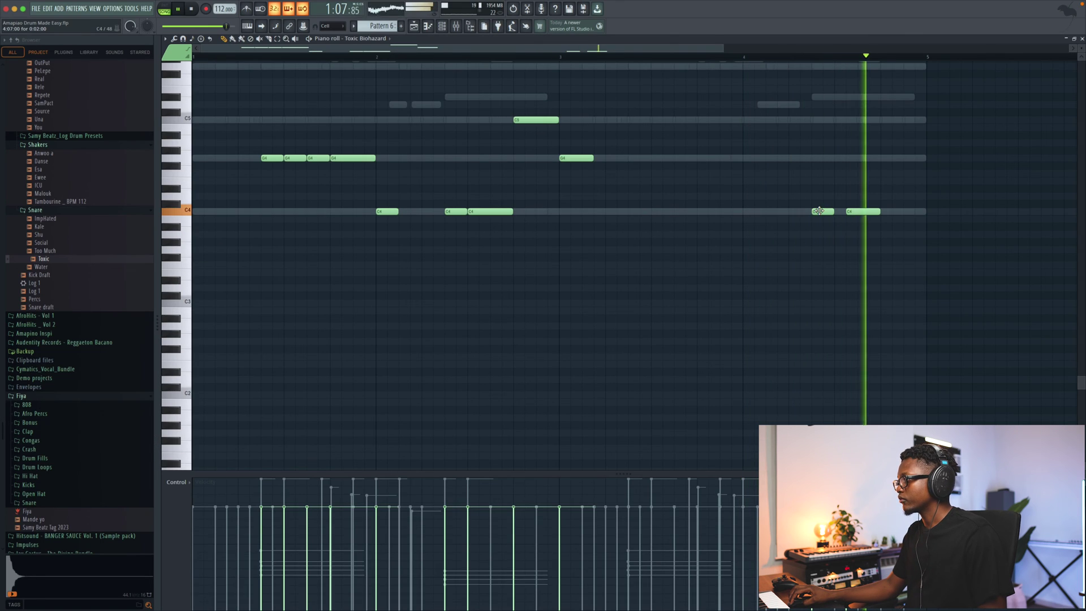
drag(790, 211, 780, 212)
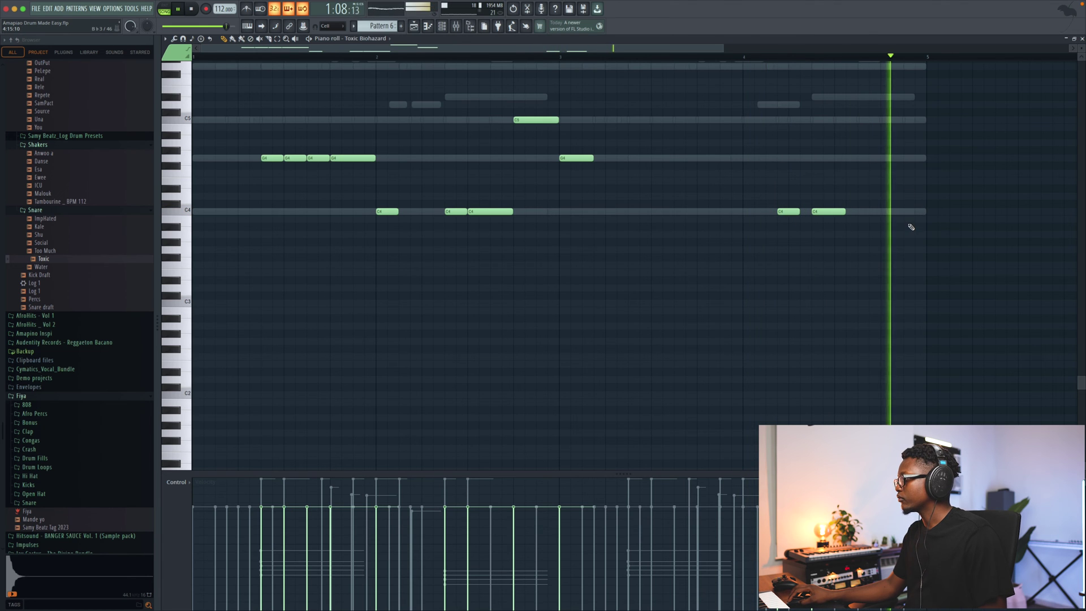
Add a closing G4 note on step 13 of bar 4, stretch it to the bar's end and close the note editor.
key(space)
drag(906, 211, 907, 158)
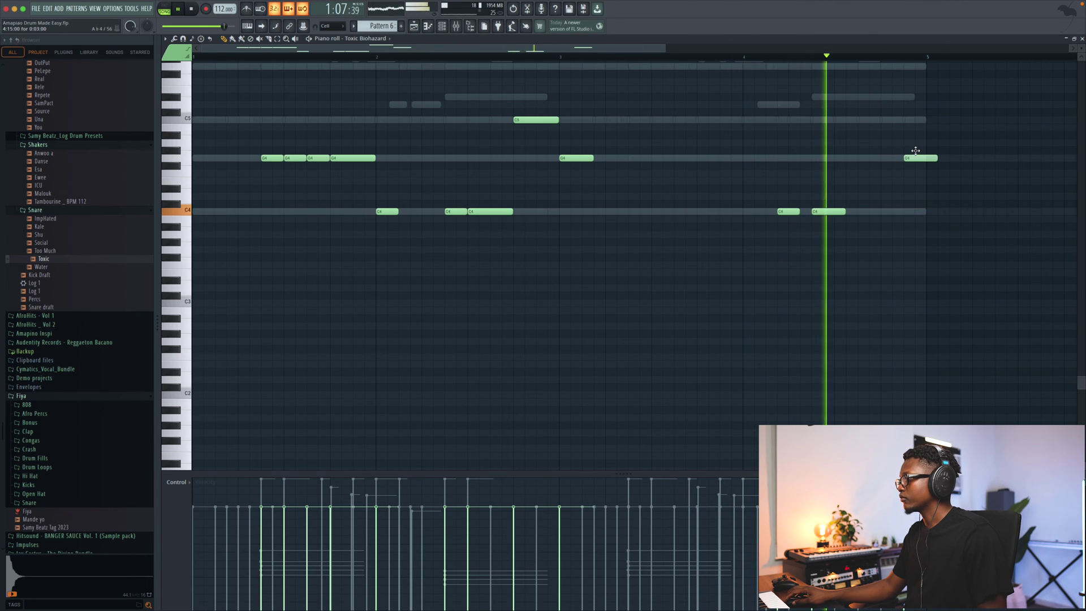
mouse_move(913, 157)
mouse_down()
mouse_move(889, 158)
mouse_move(924, 156)
mouse_up()
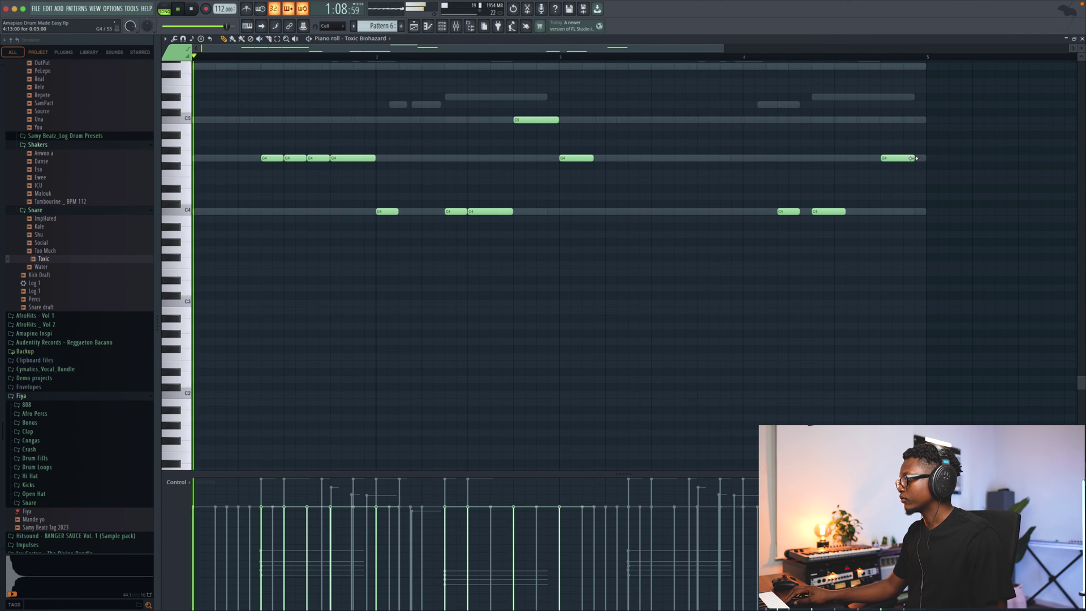
scroll(673, 162, up, 5)
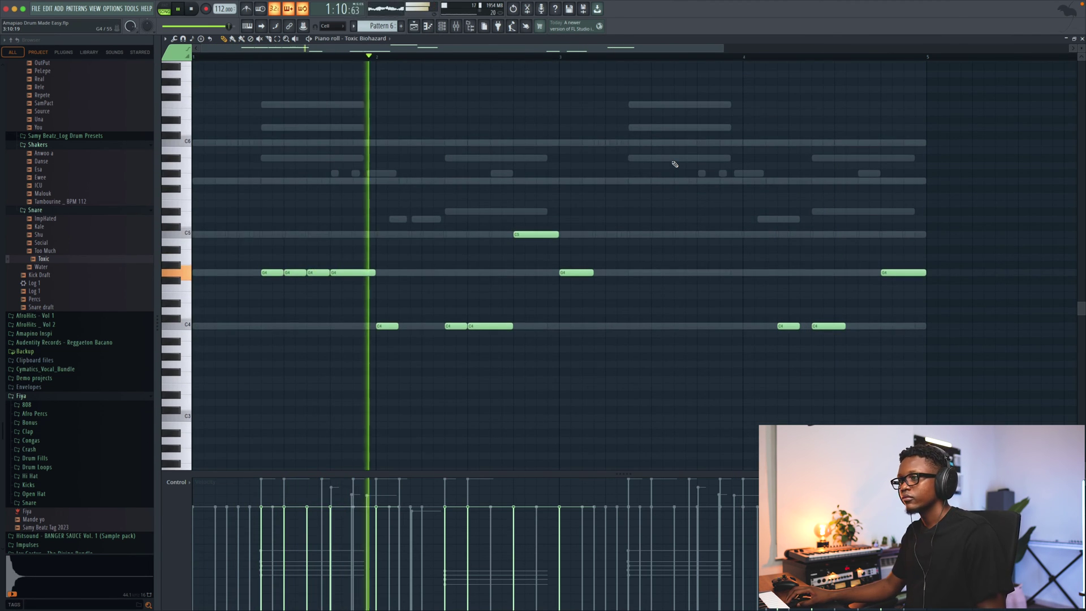
click(1081, 39)
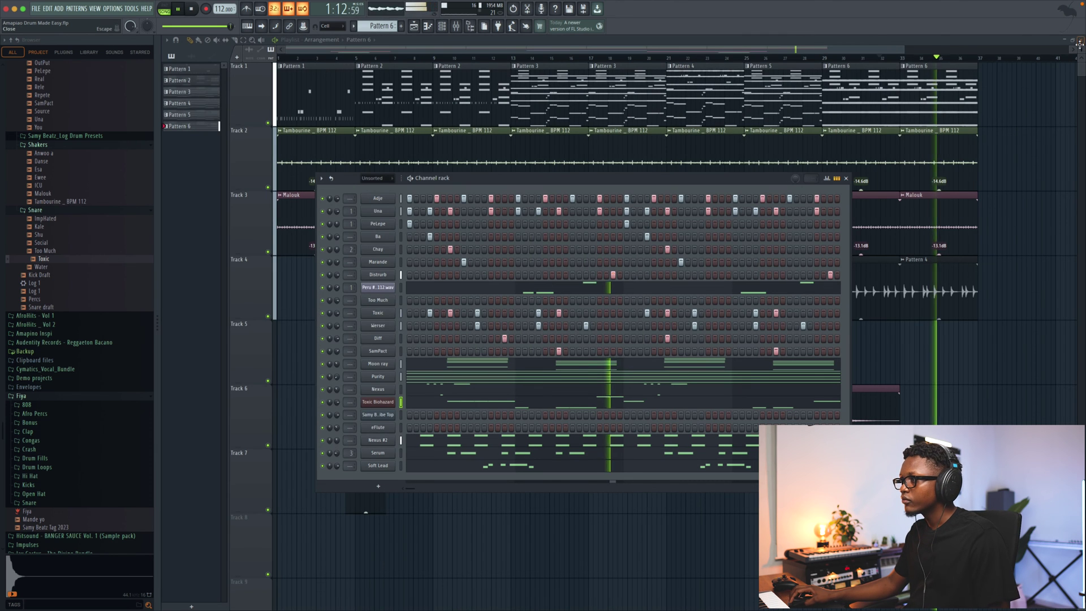
Copy the Toxic Biohazard notes into the Samy Beatz _ Log Vibe Top channel and transpose them down one octave.
key(space)
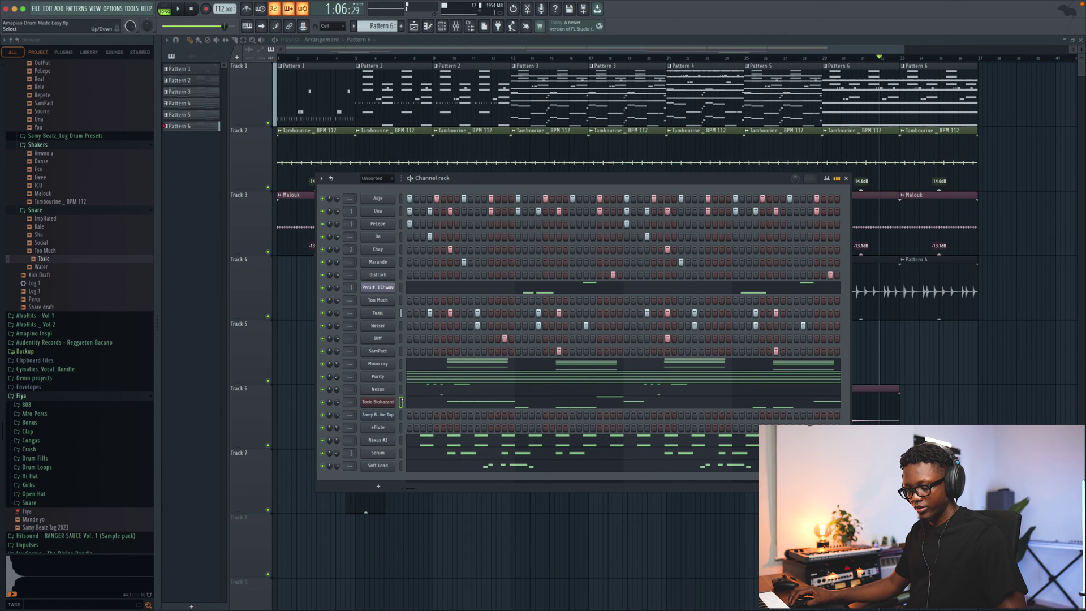
click(436, 418)
key(ctrl+Down)
key(space)
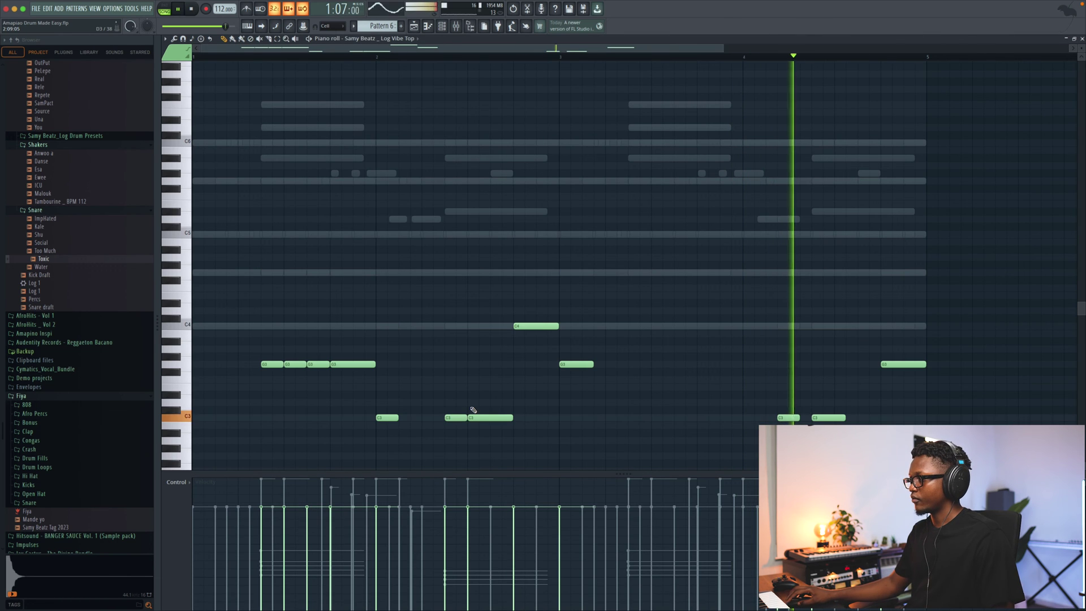
Raise the Log Vibe Top notes to maximum velocity, and try them another octave lower before moving them back up.
key(space)
key(ctrl+Down)
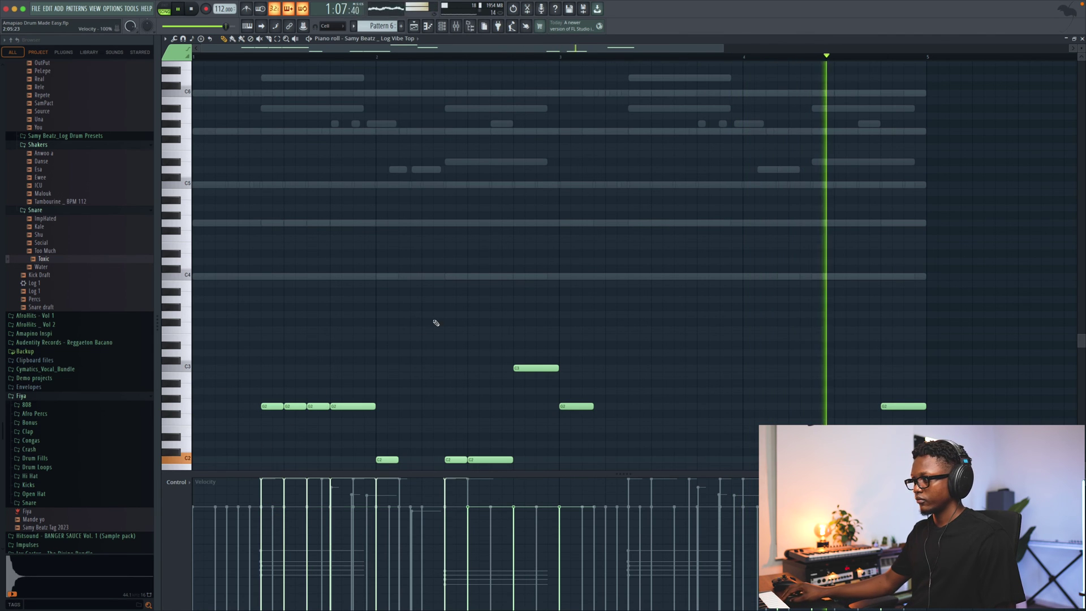
key(space)
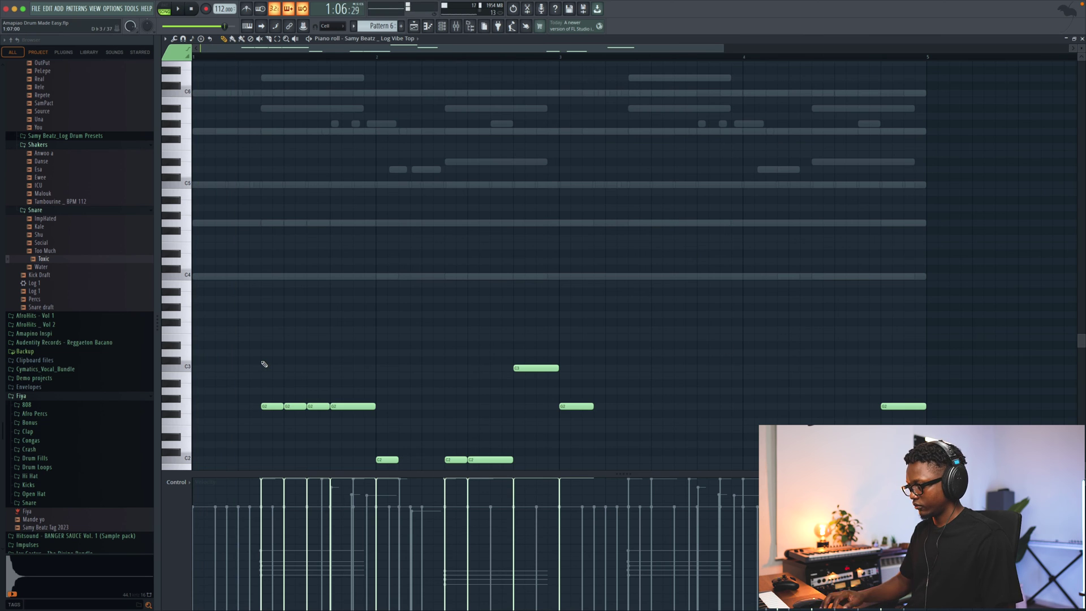
key(ctrl+Up)
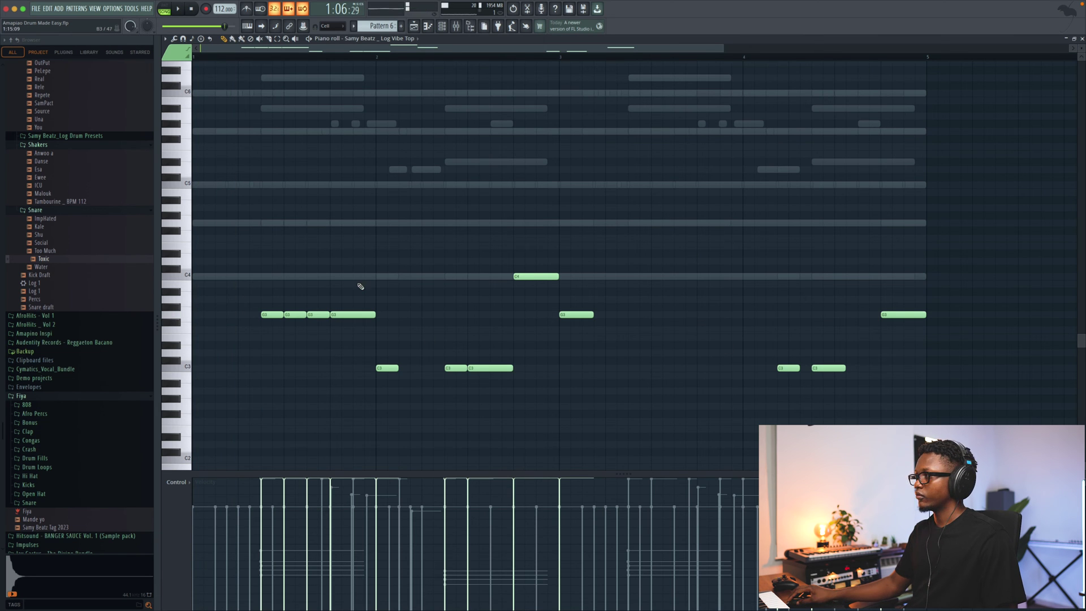
Copy the Log Vibe Top notes into the eFlute channel and audition the layered sounds.
key(space)
key(Escape)
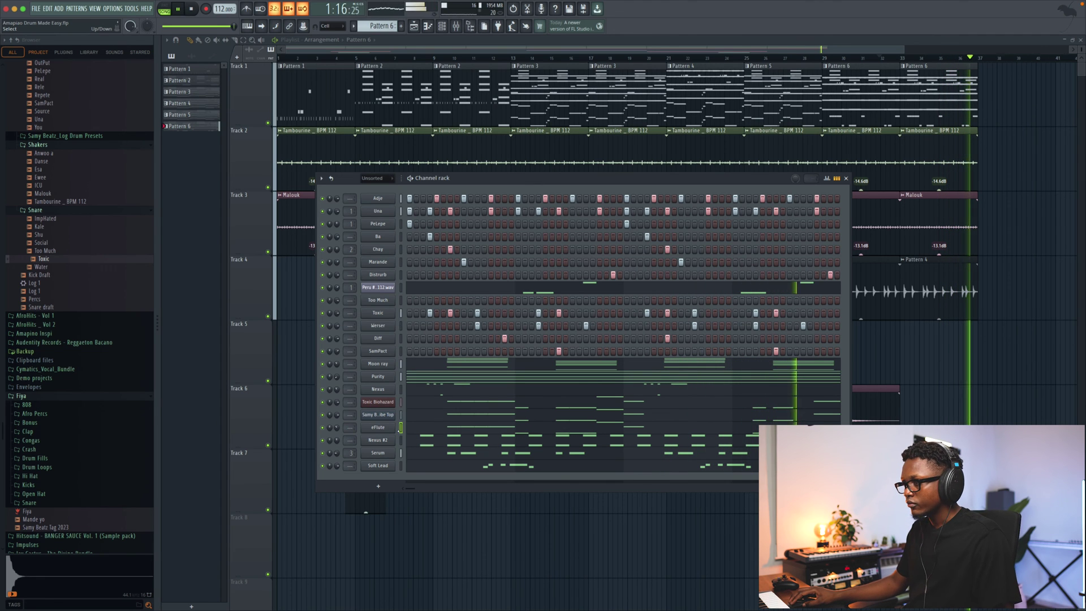
key(space)
right_click(378, 429)
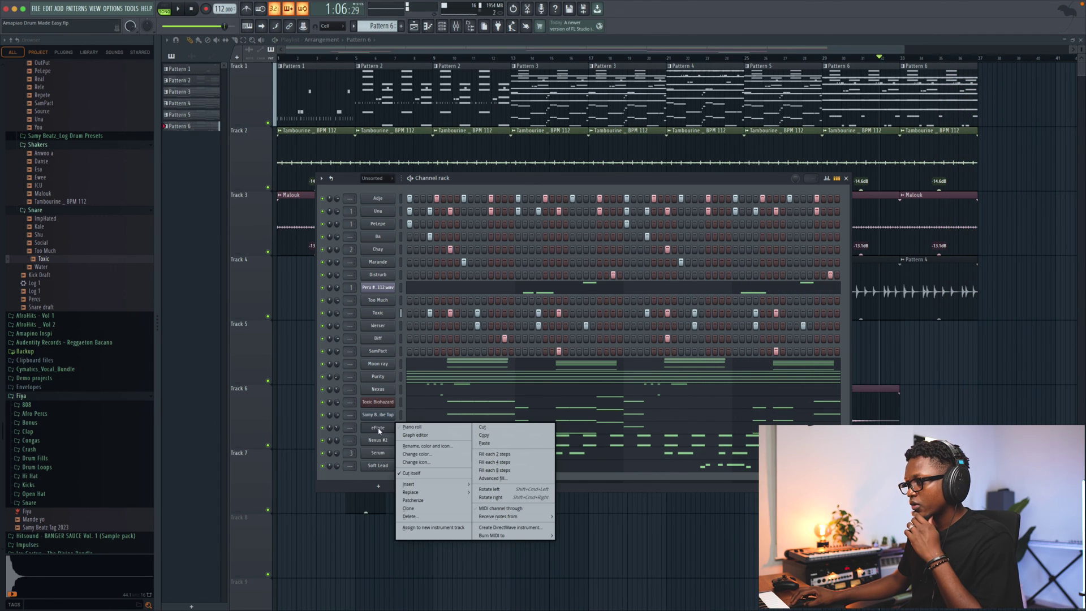
click(410, 515)
click(596, 337)
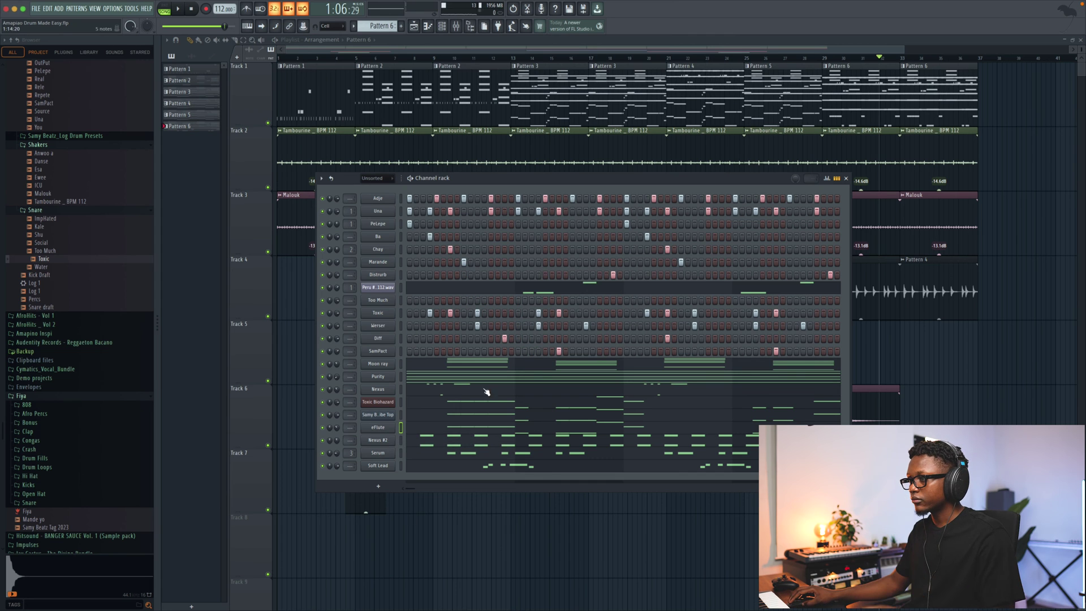
Clone the eFlute channel and load the Samy Beatz _ Basic Log Vibe preset in the clone.
right_click(384, 425)
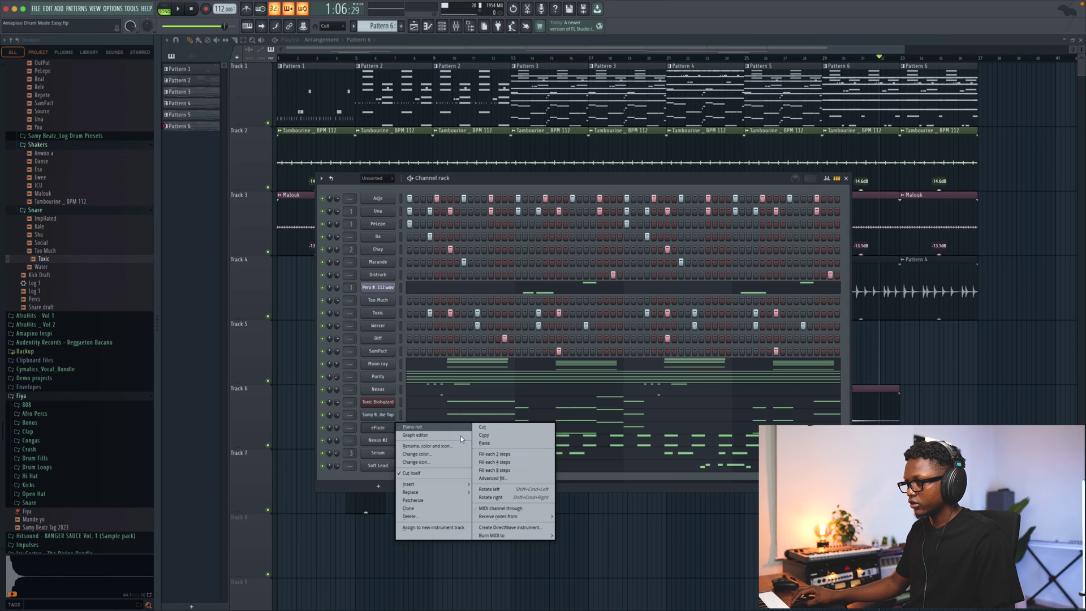
click(409, 509)
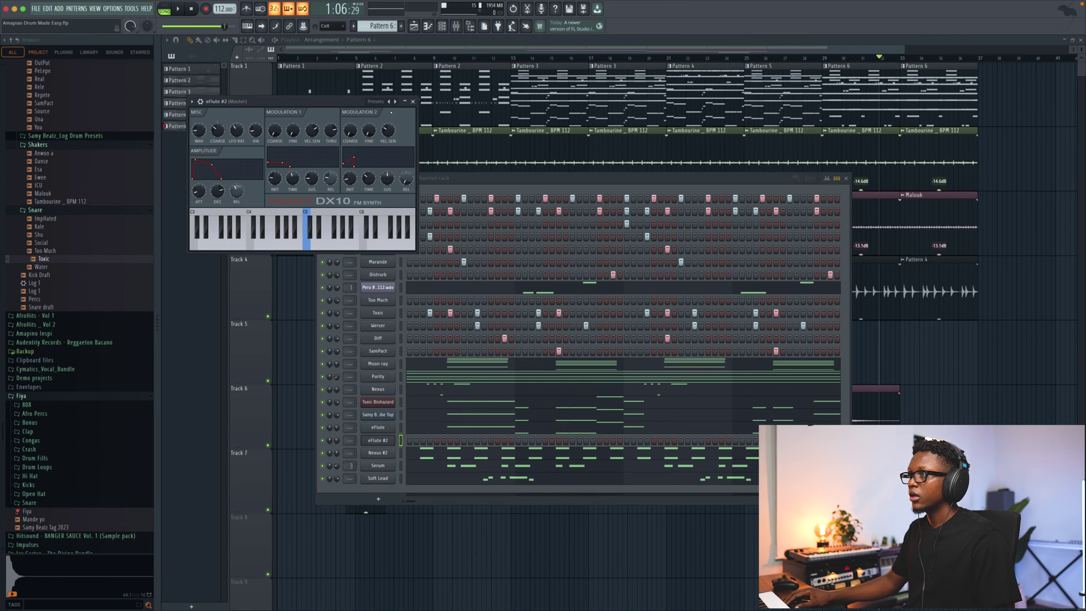
click(394, 103)
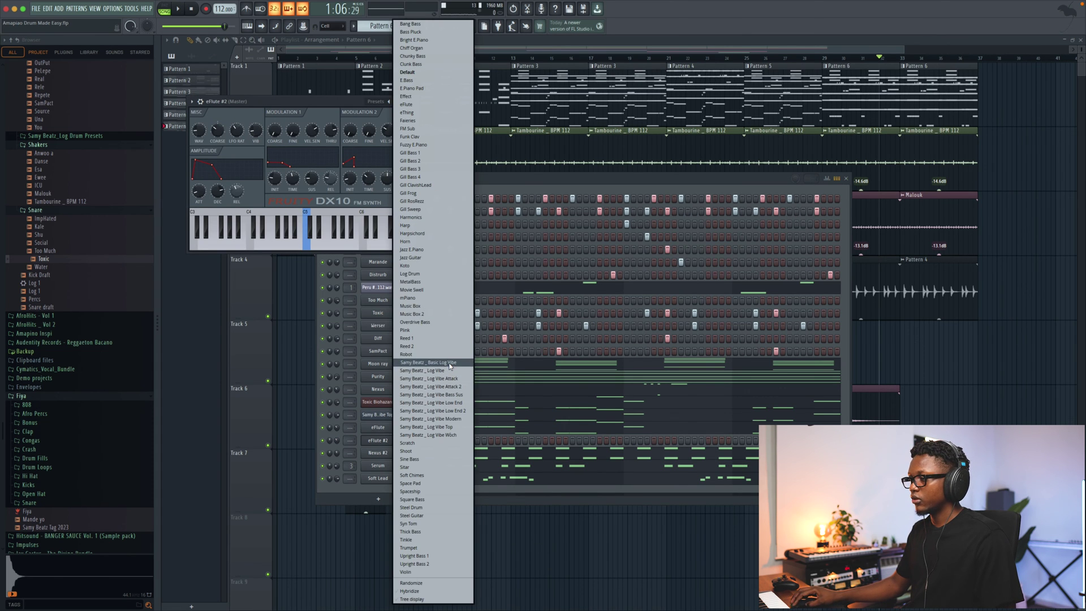
click(450, 364)
Copy the Log Vibe Top notes into the new Basic Log Vibe channel and open them in its piano roll during playback.
click(401, 427)
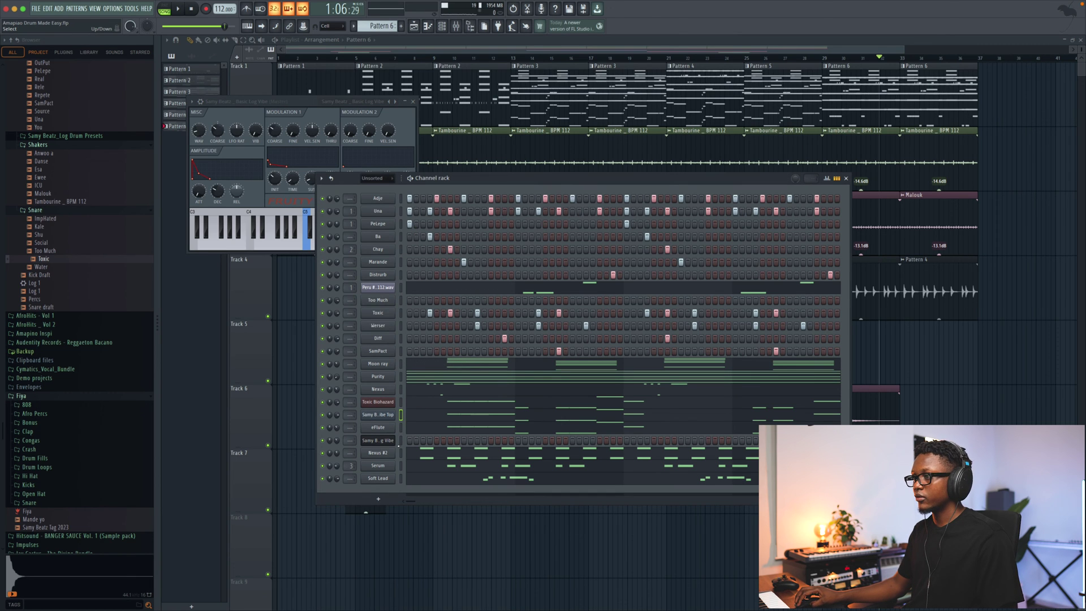
key(super+v)
key(space)
click(453, 441)
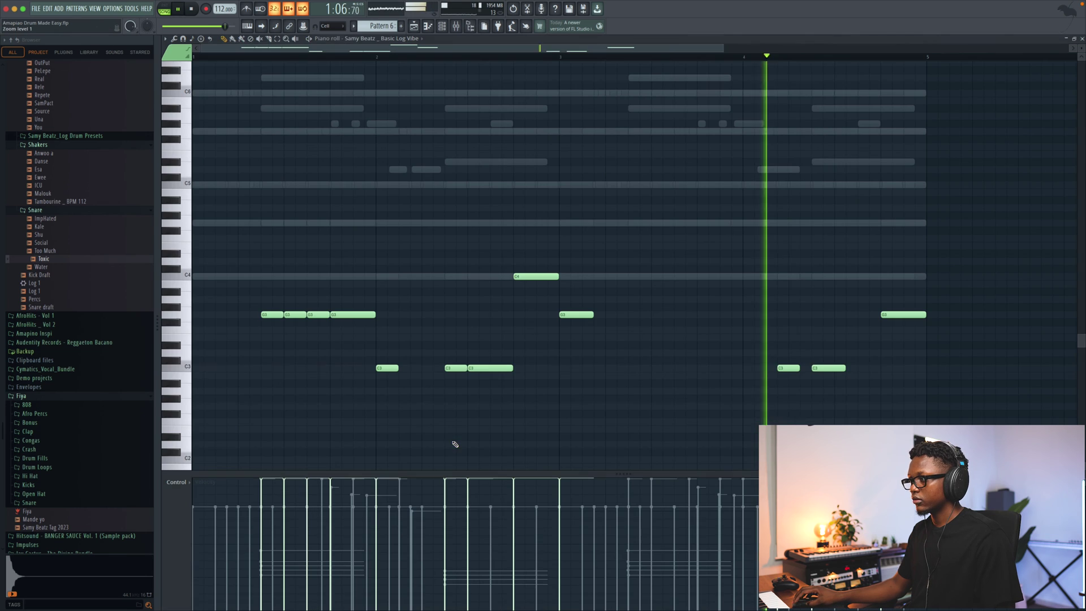
Try the Basic Log Vibe notes one octave higher, and return them to their original octave.
key(space)
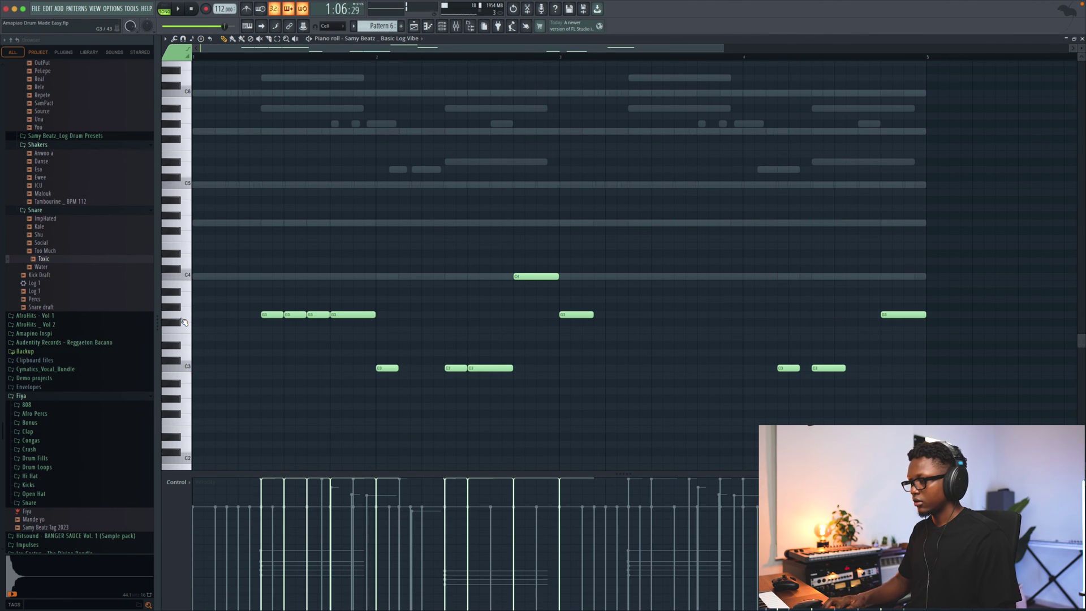
key(ctrl+Up)
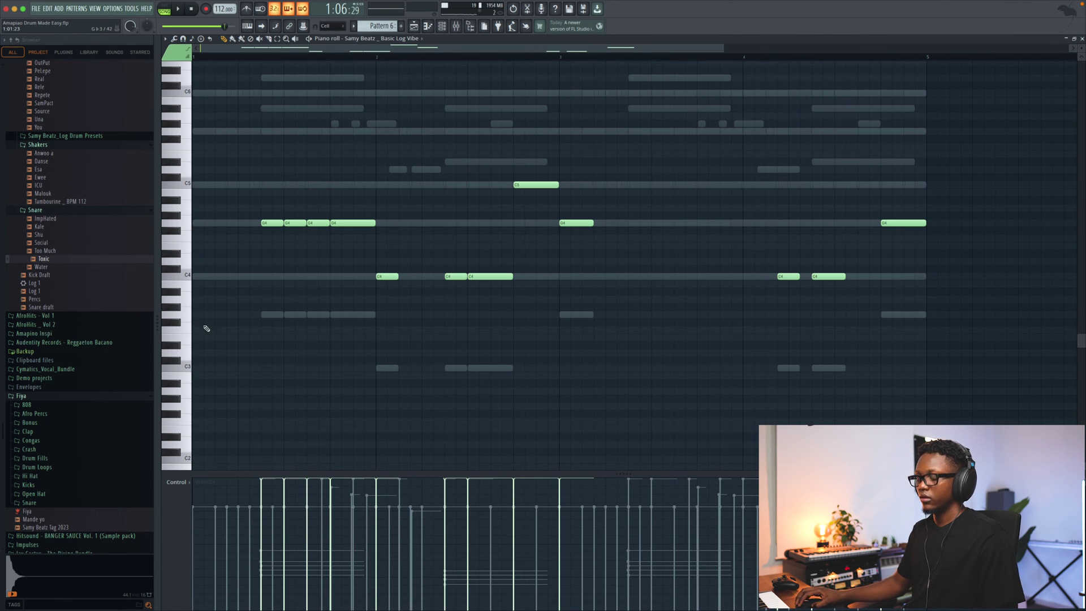
key(ctrl+Down)
Play back Pattern 6 to audition the added Basic Log Vibe layer, closing its piano roll.
key(space)
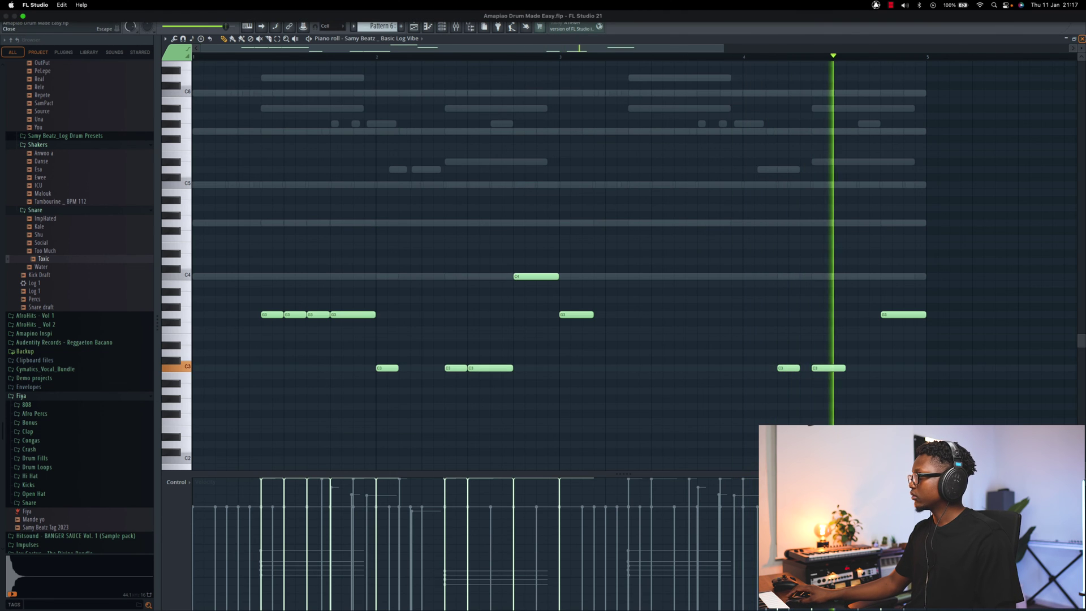
click(1082, 39)
key(space)
key(space)
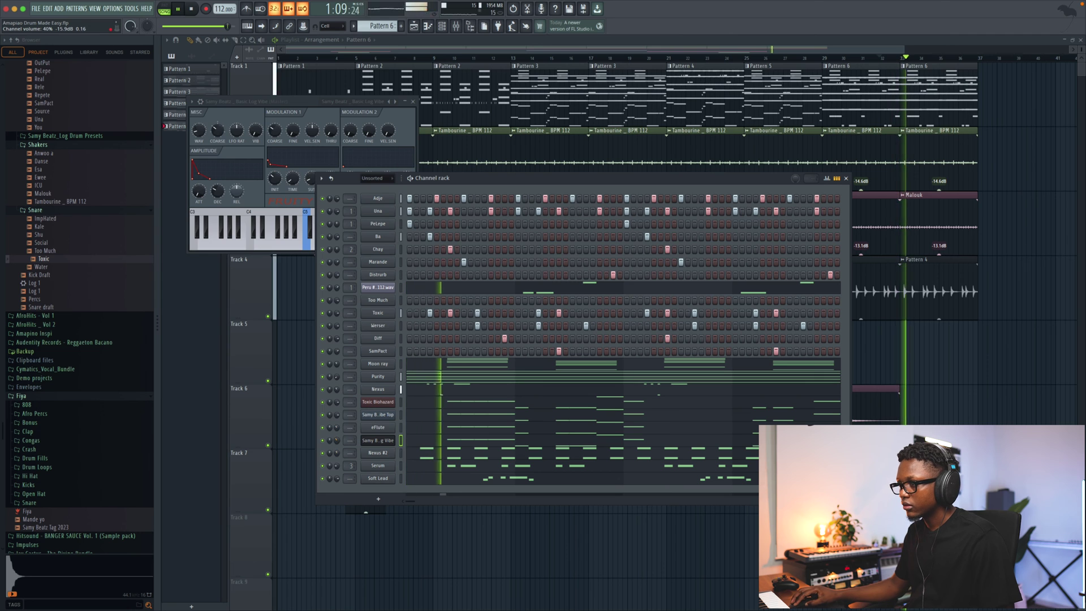
Adjust the Samy Beatz Basic Log Vibe channel's volume during playback, and stop the song.
drag(337, 440, 337, 434)
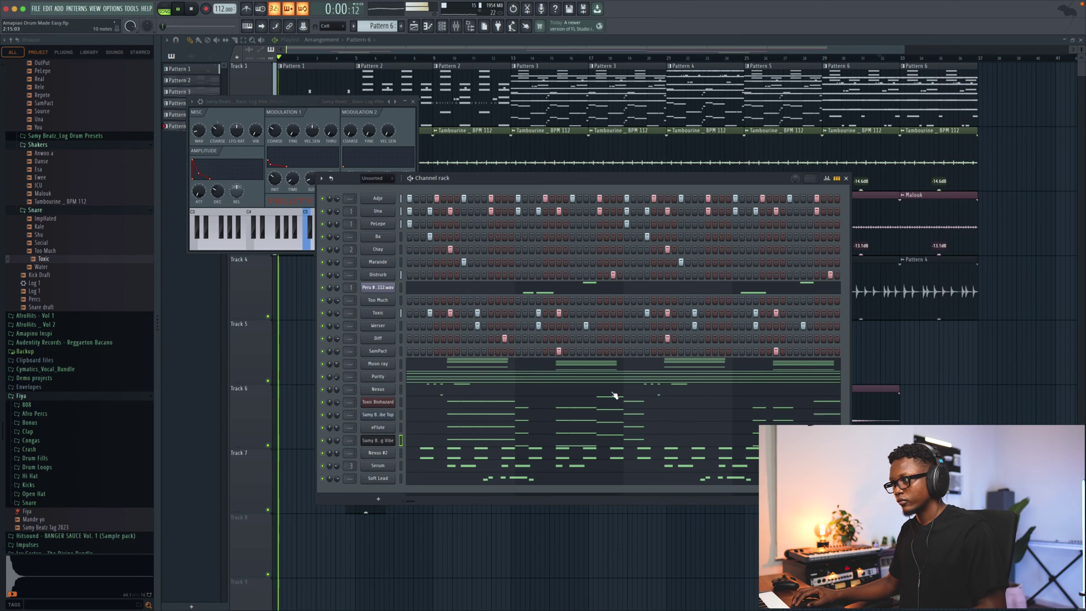
key(space)
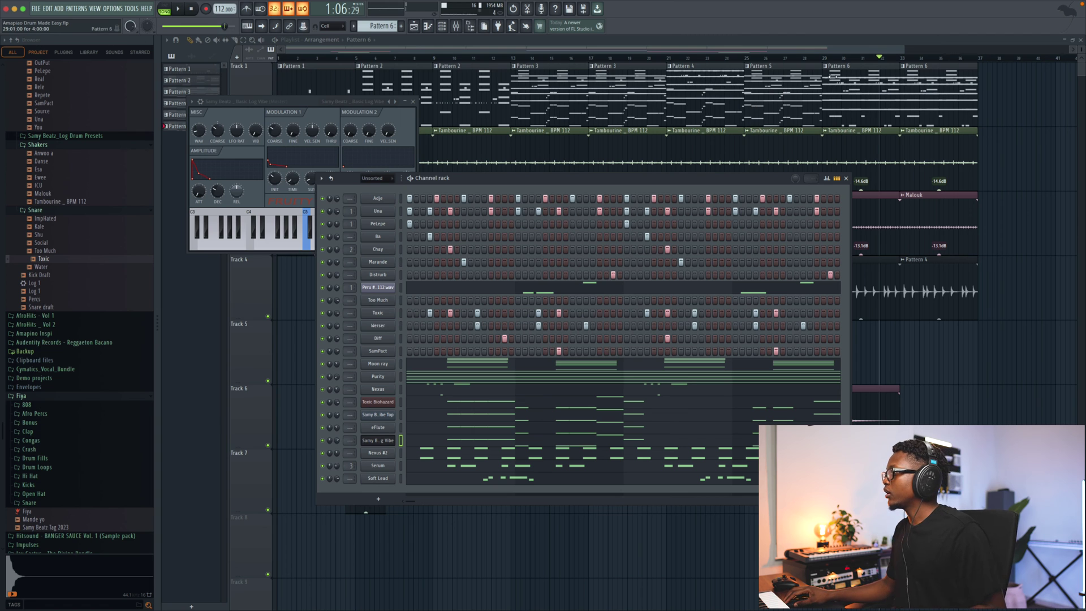
Make the last Pattern 6 clip on Track 1 unique as Pattern 7, and show its channel rack.
right_click(904, 71)
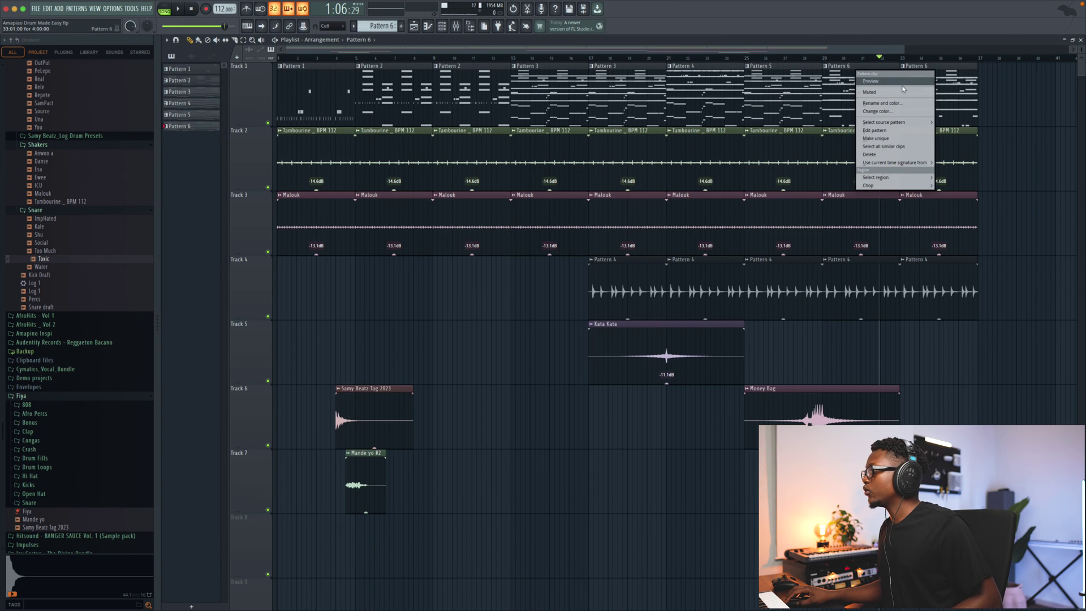
click(875, 138)
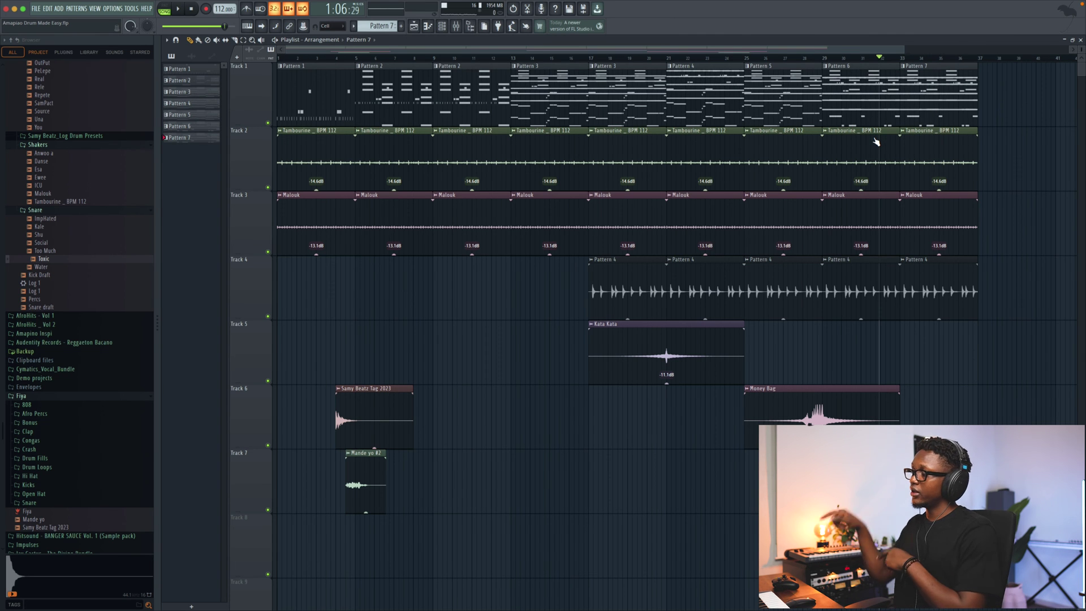
click(442, 26)
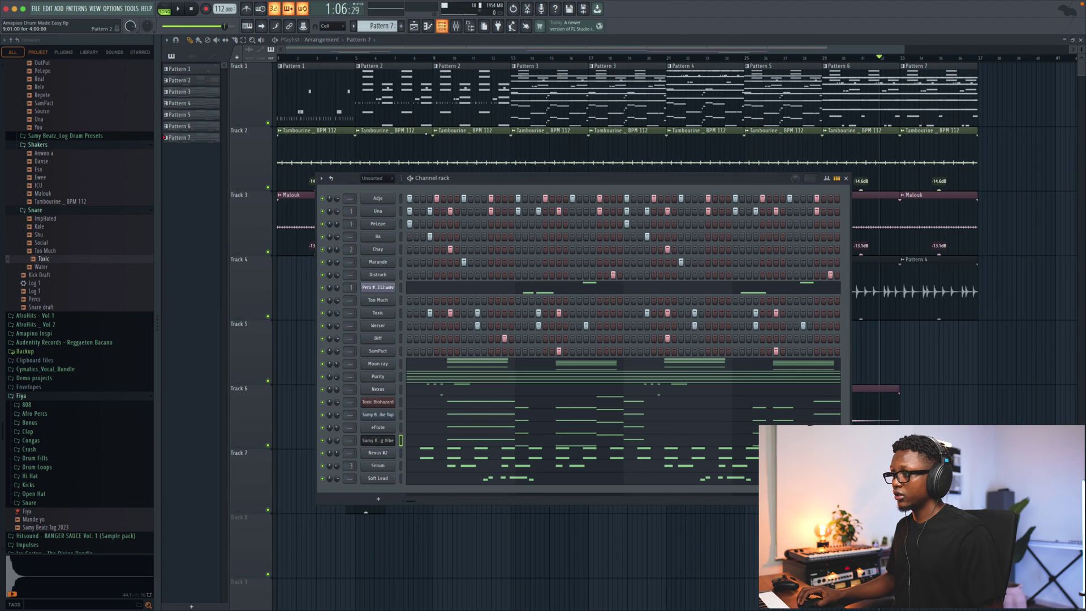
Clone the eFlute channel and load the Chunky Bass preset in the clone's DX10 synth.
right_click(373, 428)
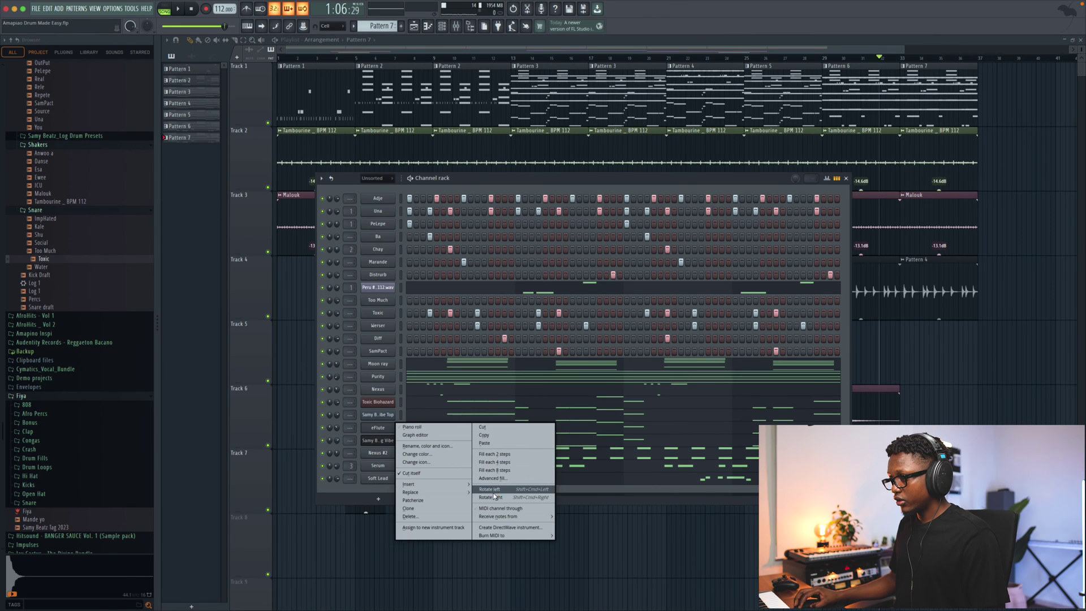
click(427, 509)
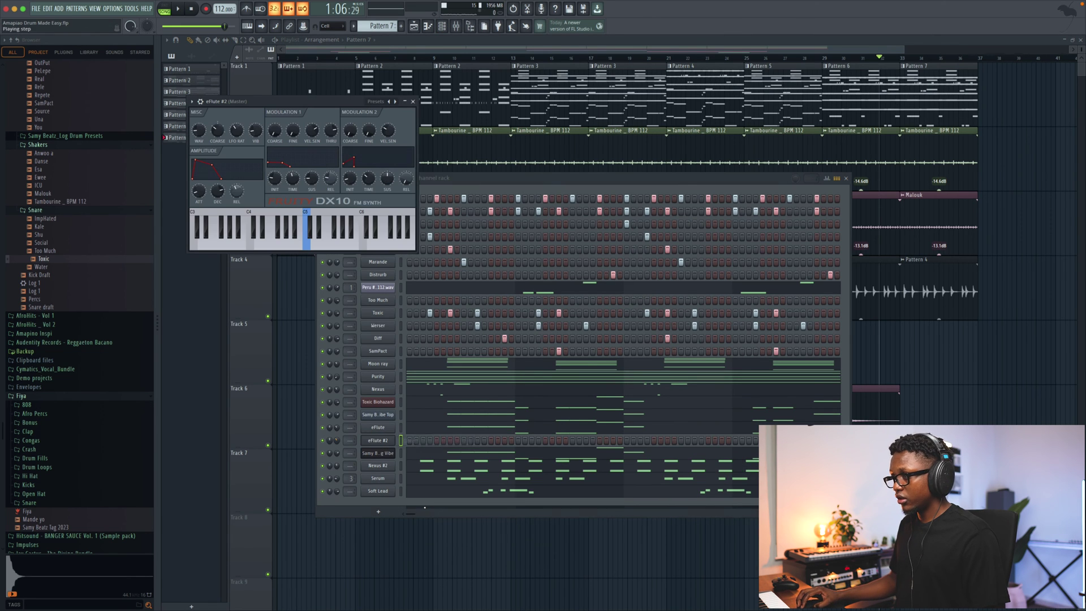
click(395, 101)
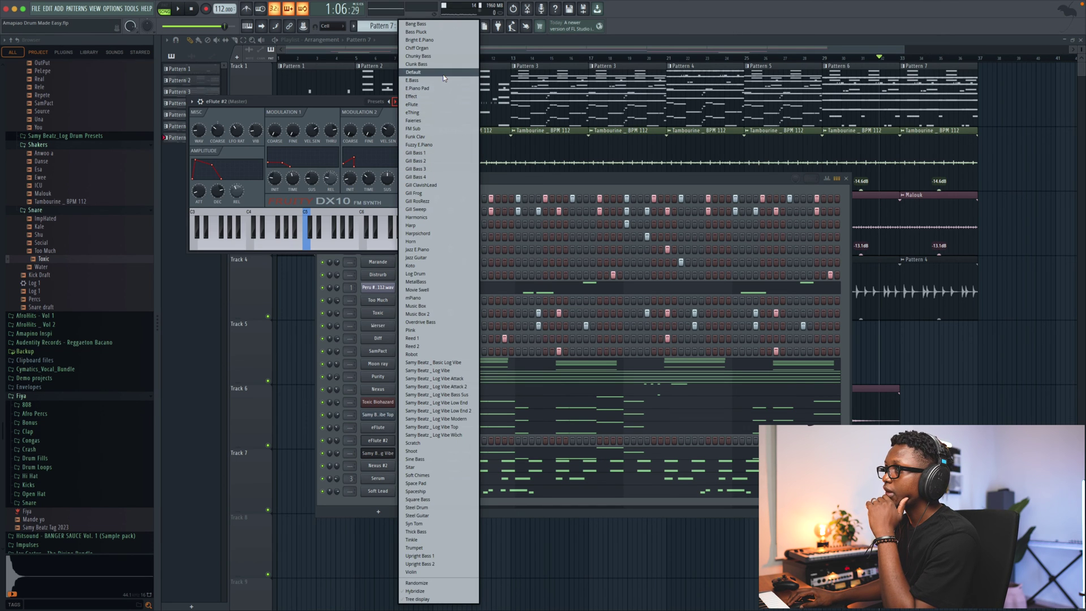
click(423, 56)
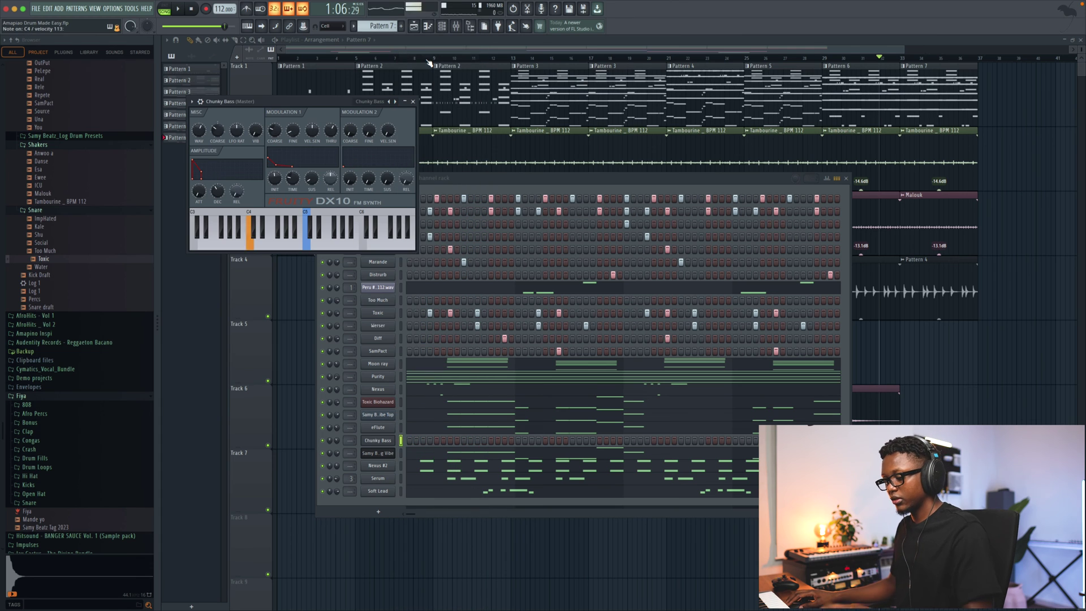
click(413, 101)
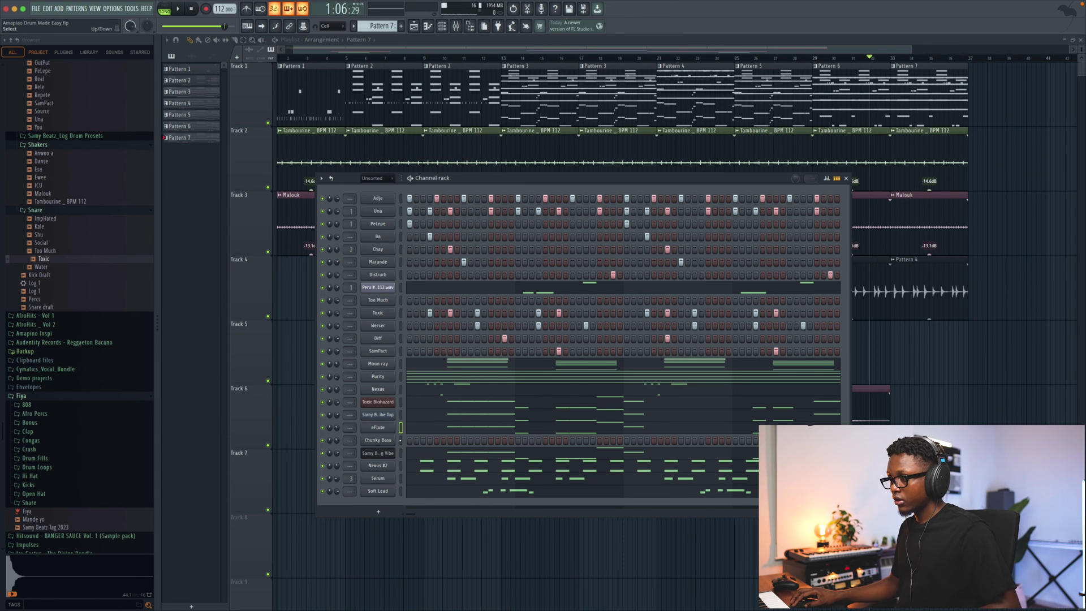
Copy the eFlute notes into the Chunky Bass channel, and open them in the piano roll after auditioning Pattern 7.
click(401, 441)
key(super+v)
key(space)
key(space)
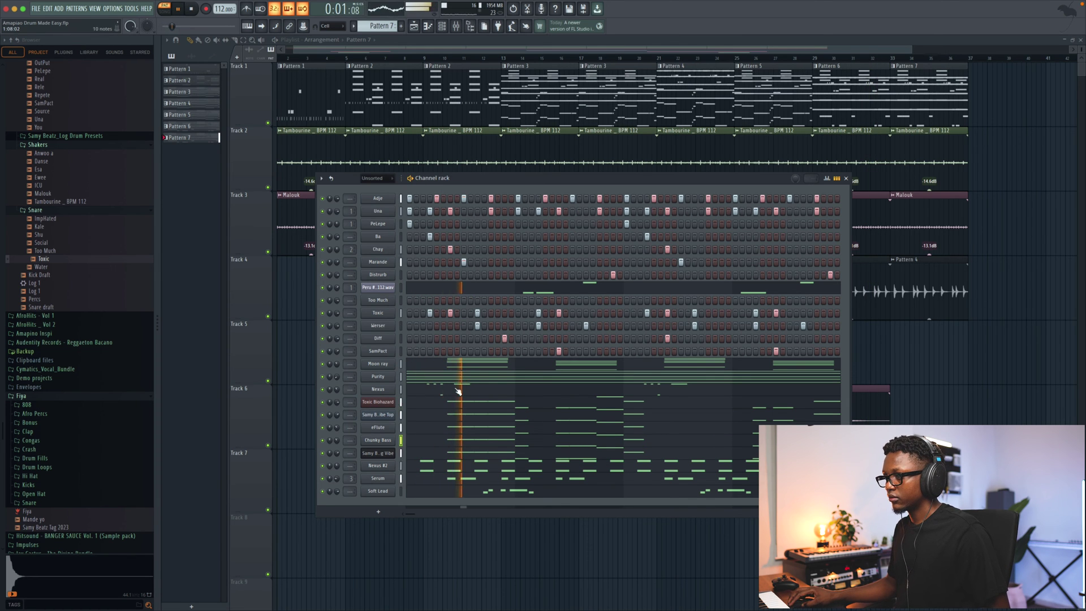
click(442, 447)
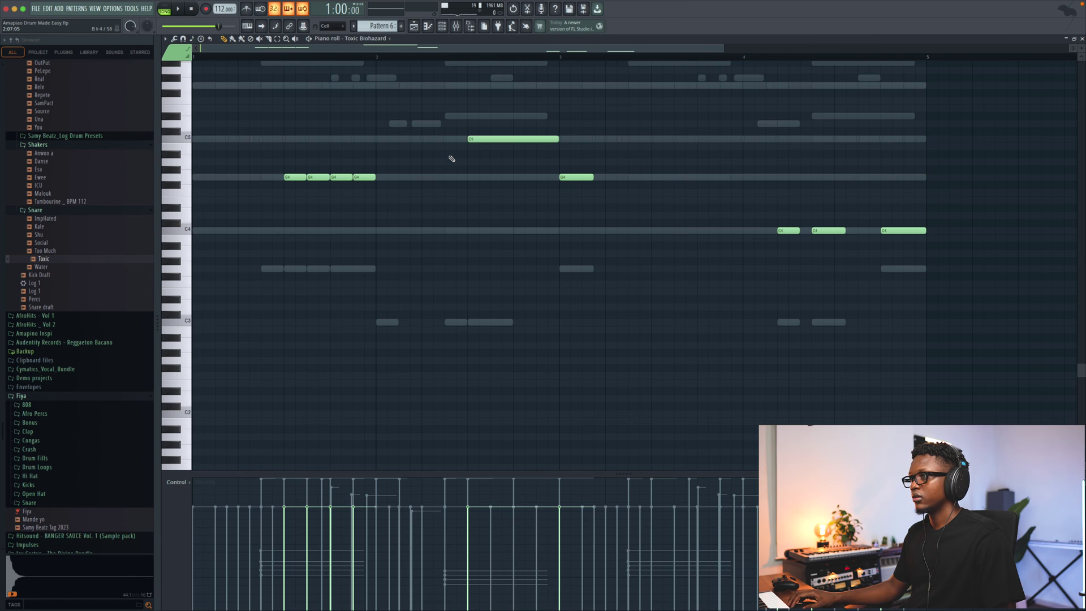
Try the long C5 note at G5 in Pattern 6's Toxic Biohazard part during playback, and undo the move.
scroll(451, 158, up, 5)
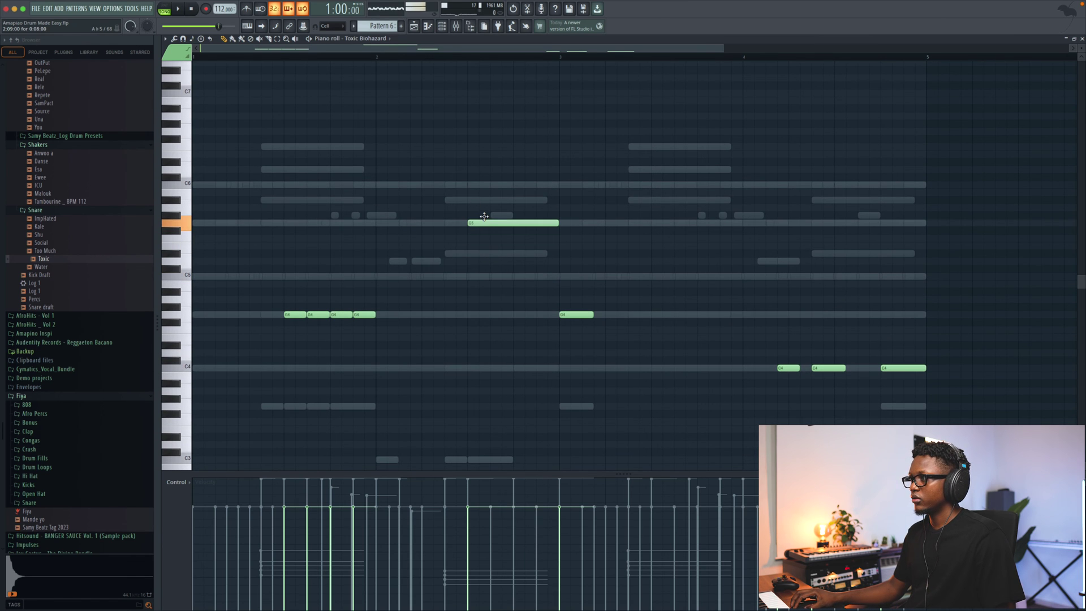
key(space)
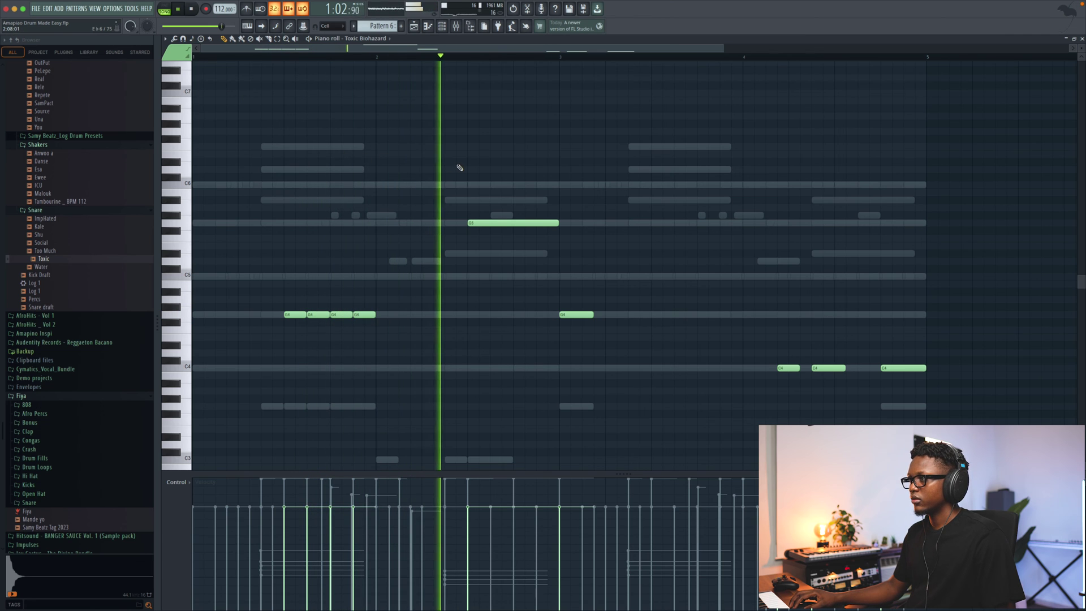
key(space)
key(space)
key(super+z)
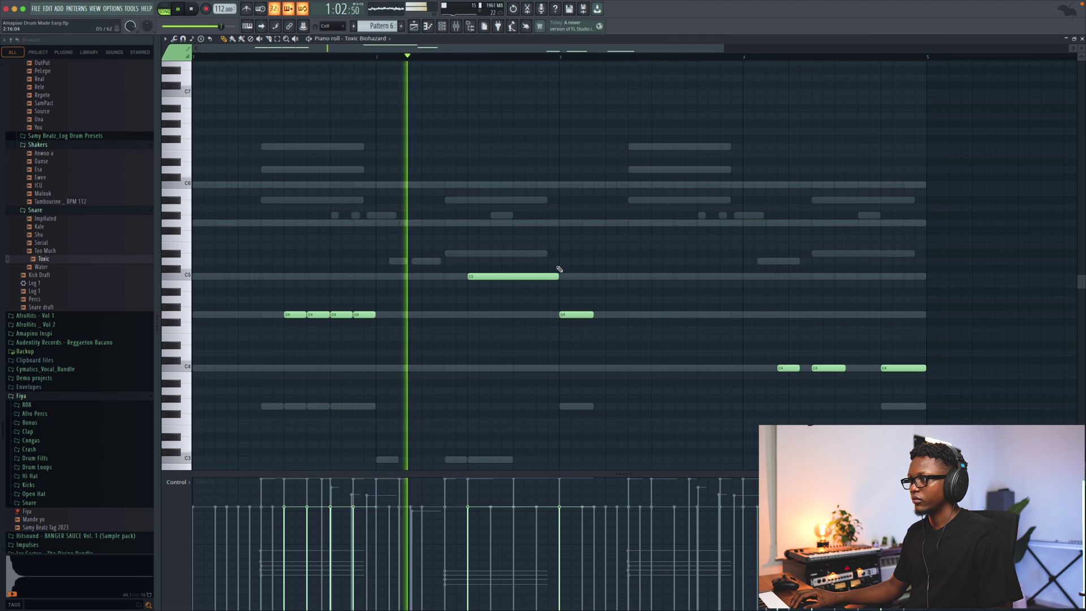
Replace the G4 note at the start of bar 3 with eight short G4 notes later in the bar, and shorten the long C5 note.
scroll(558, 269, down, 3)
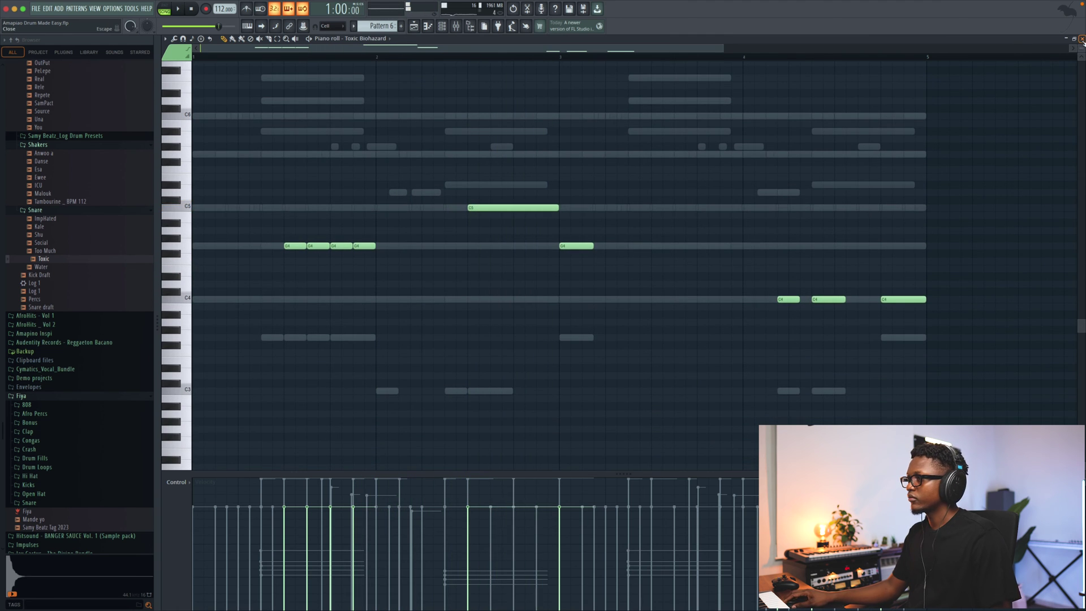
click(1082, 39)
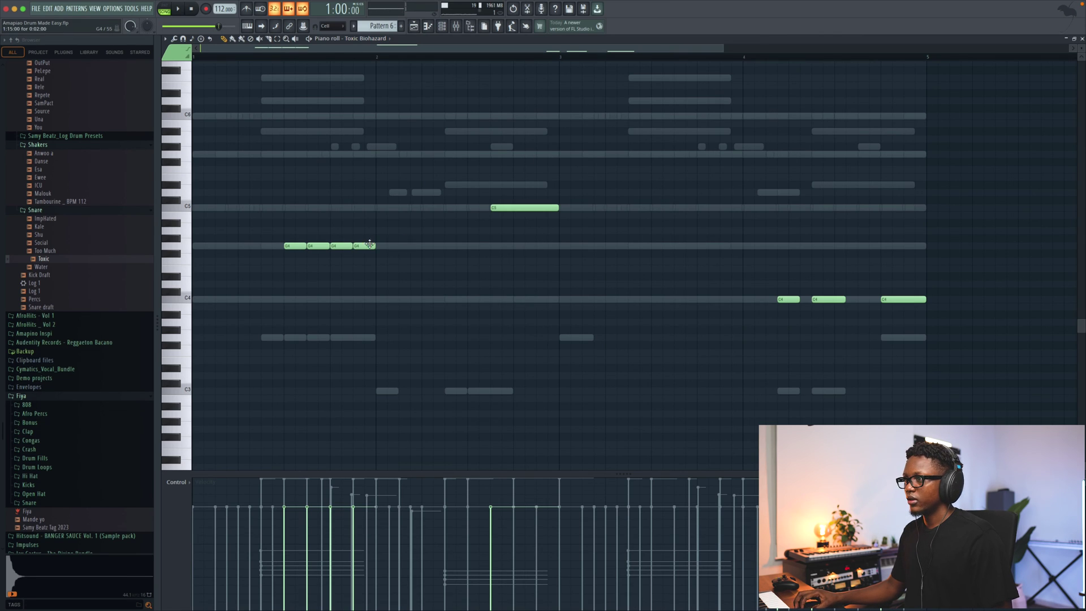
key(space)
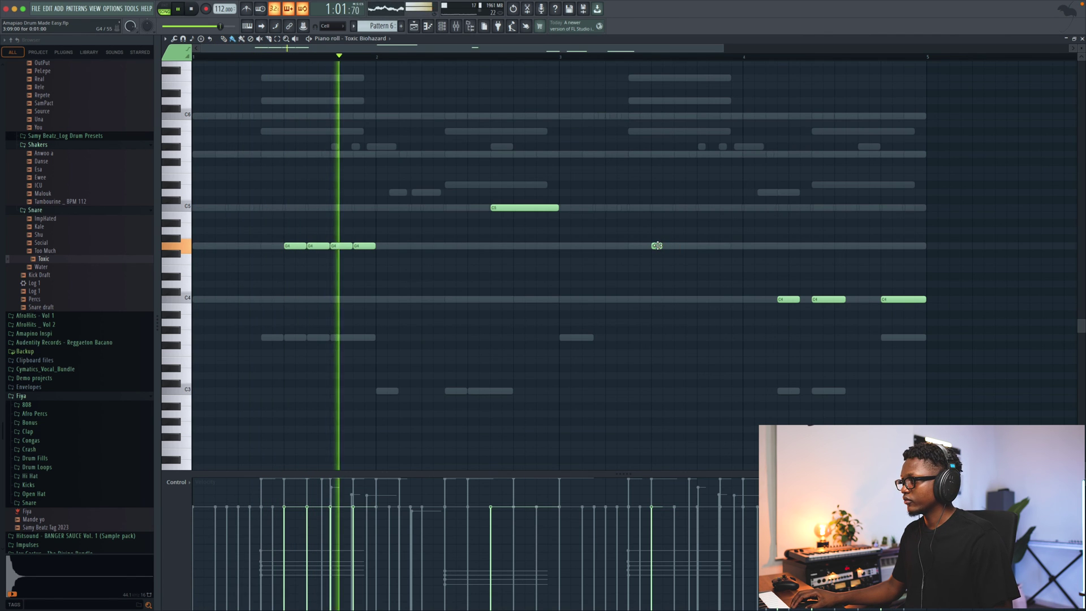
drag(655, 246, 736, 247)
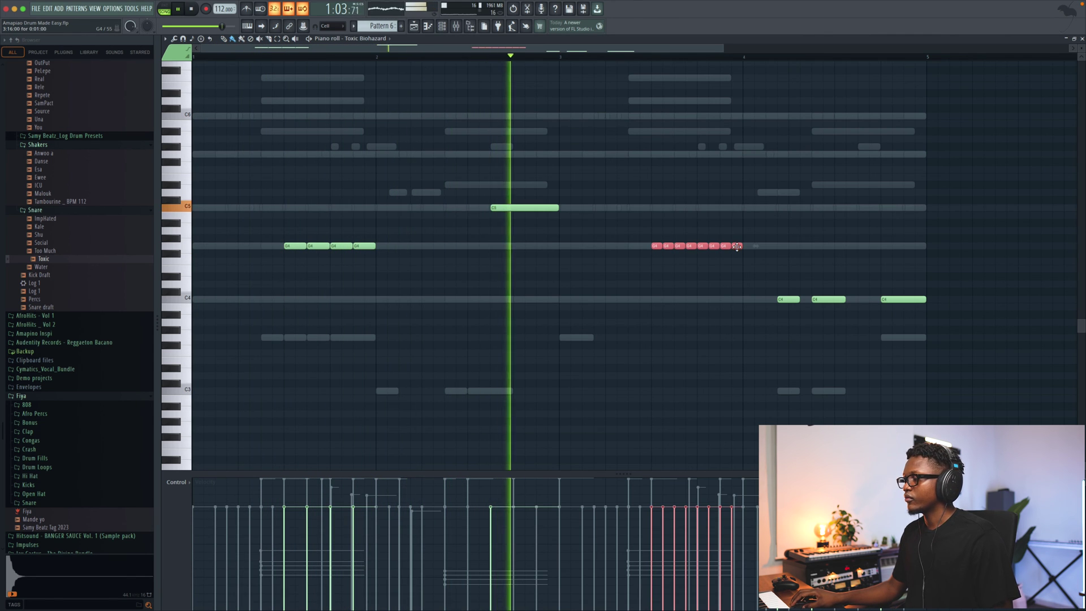
mouse_move(557, 208)
mouse_down()
mouse_move(536, 208)
mouse_move(547, 207)
mouse_up()
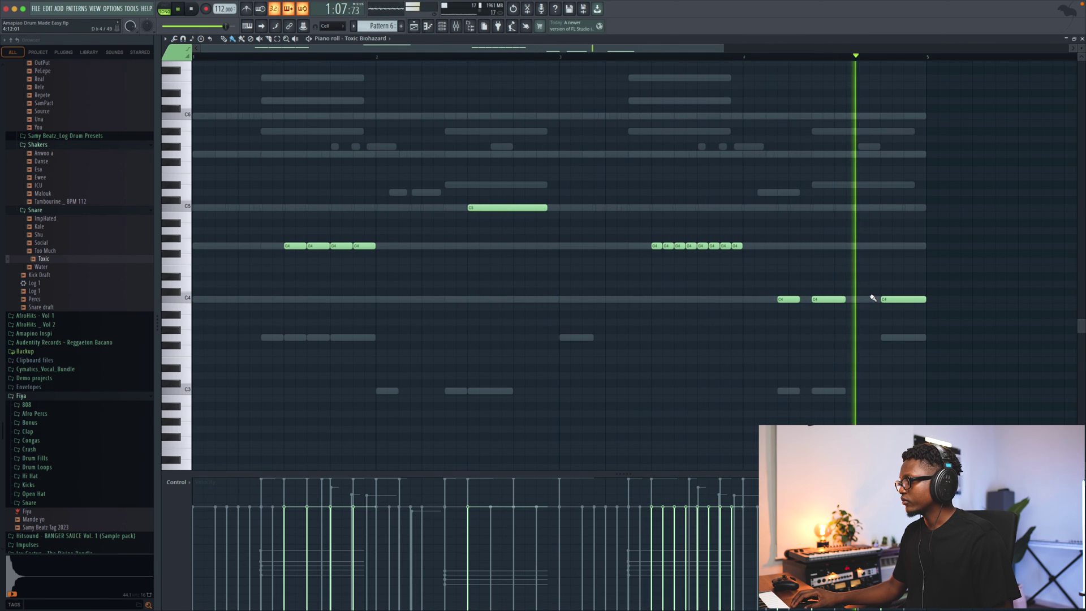
Delete the first two C4 notes in bar 4 of the Toxic Biohazard part.
scroll(751, 232, right, 1)
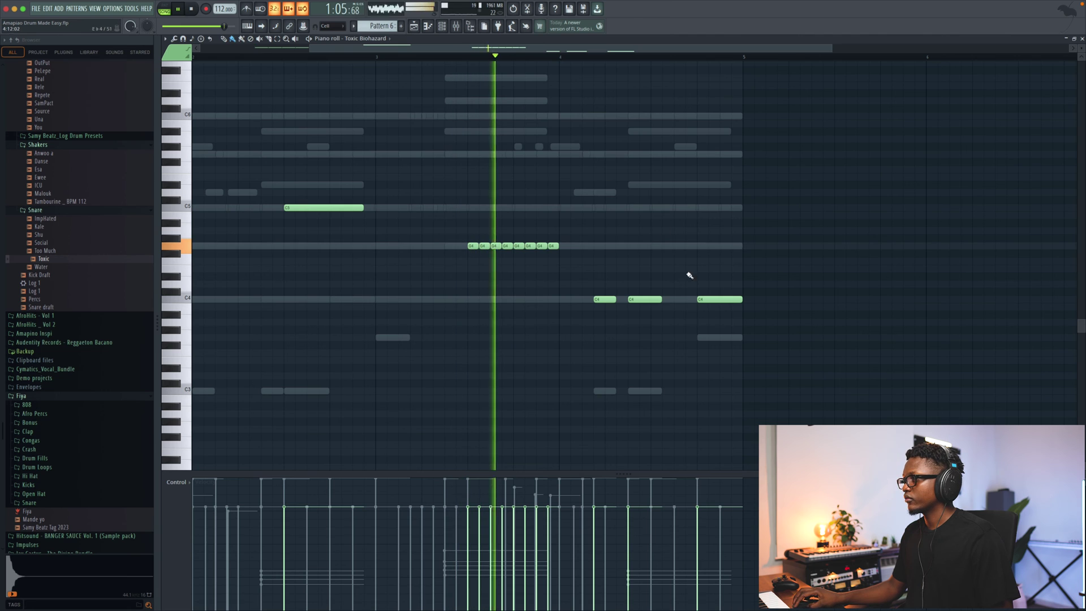
right_click(644, 299)
right_click(604, 299)
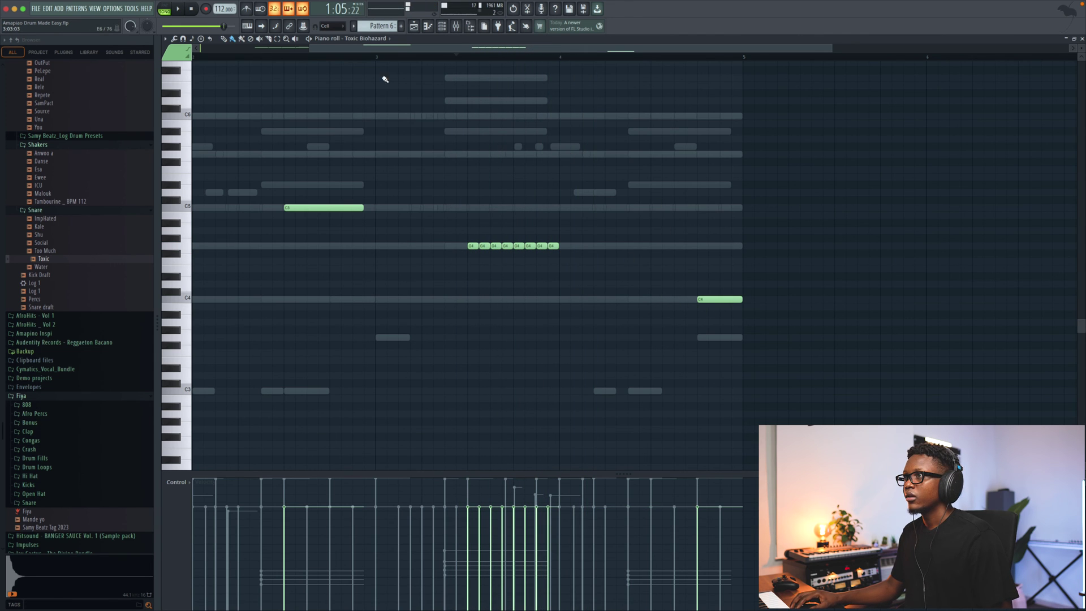
Set the snap to 1/3 beat and add three short C5 notes around beats 3 and 4 of bar 4.
click(332, 26)
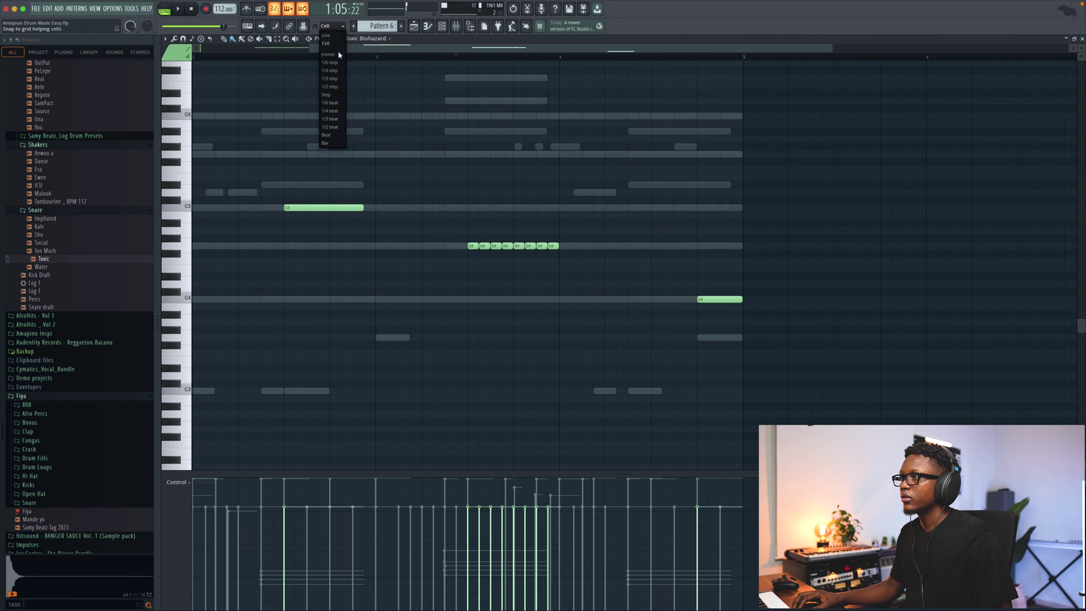
click(332, 118)
key(space)
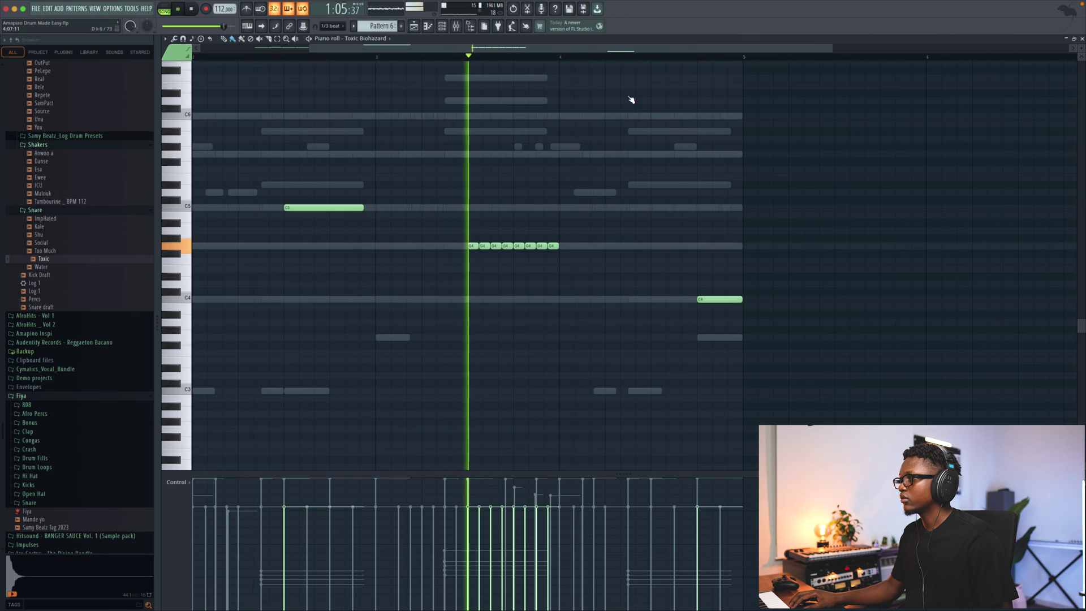
click(695, 208)
right_click(696, 209)
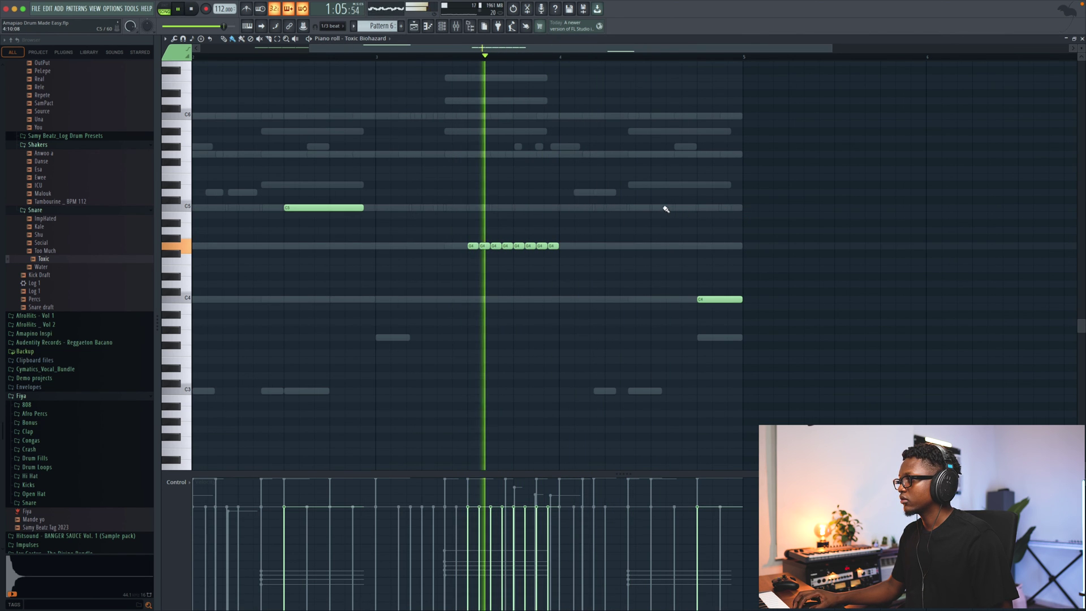
click(687, 208)
click(699, 208)
click(671, 208)
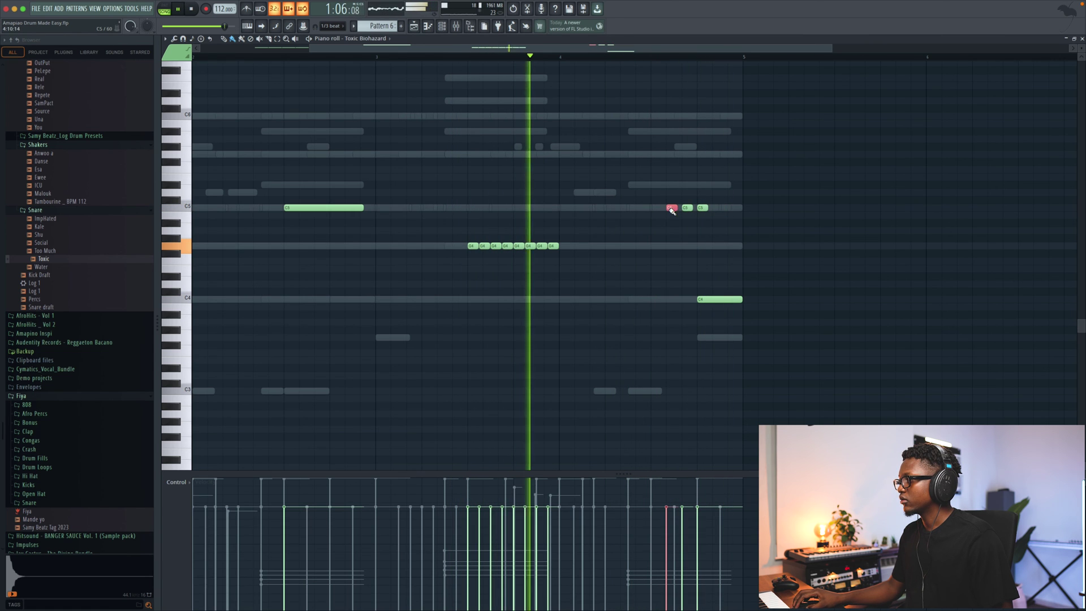
Replace the remaining C4 note in bar 4 with a two-step G4 note at the bar's end, using Cell snap.
right_click(724, 299)
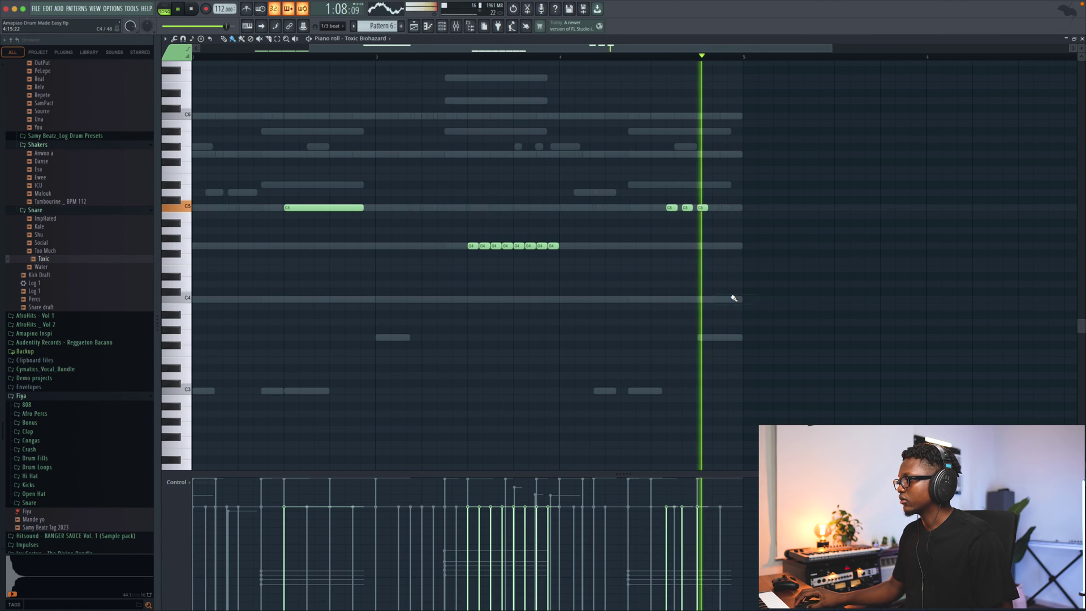
click(332, 26)
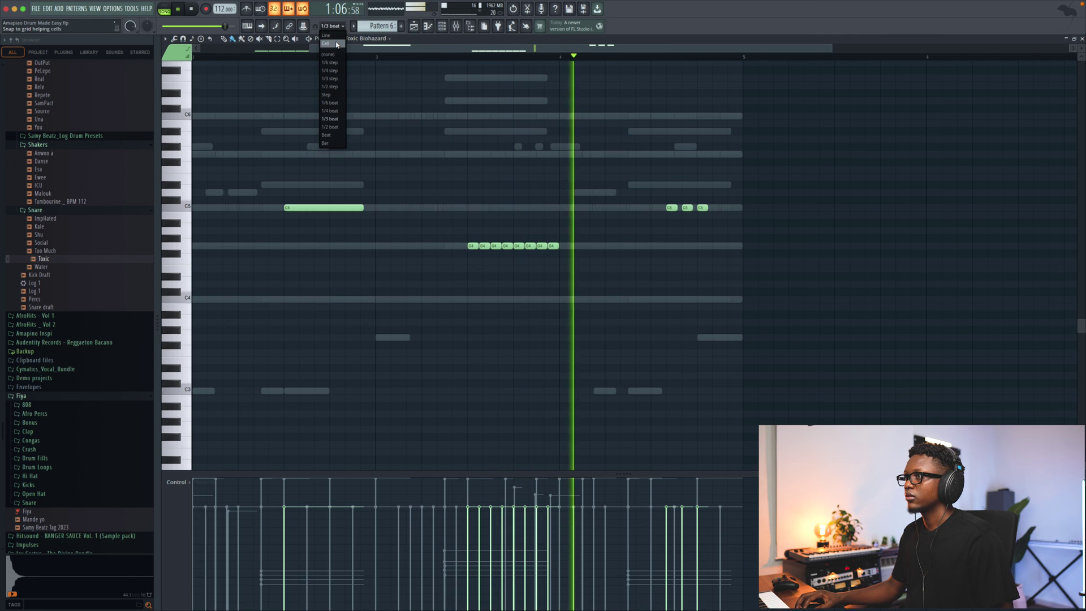
click(332, 44)
click(724, 245)
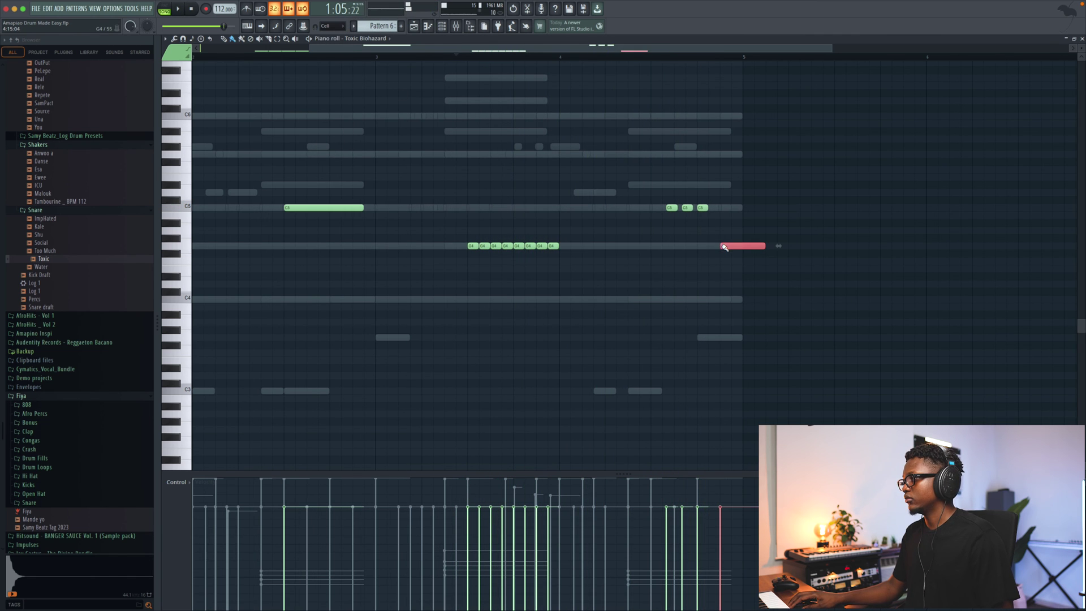
drag(765, 246, 745, 255)
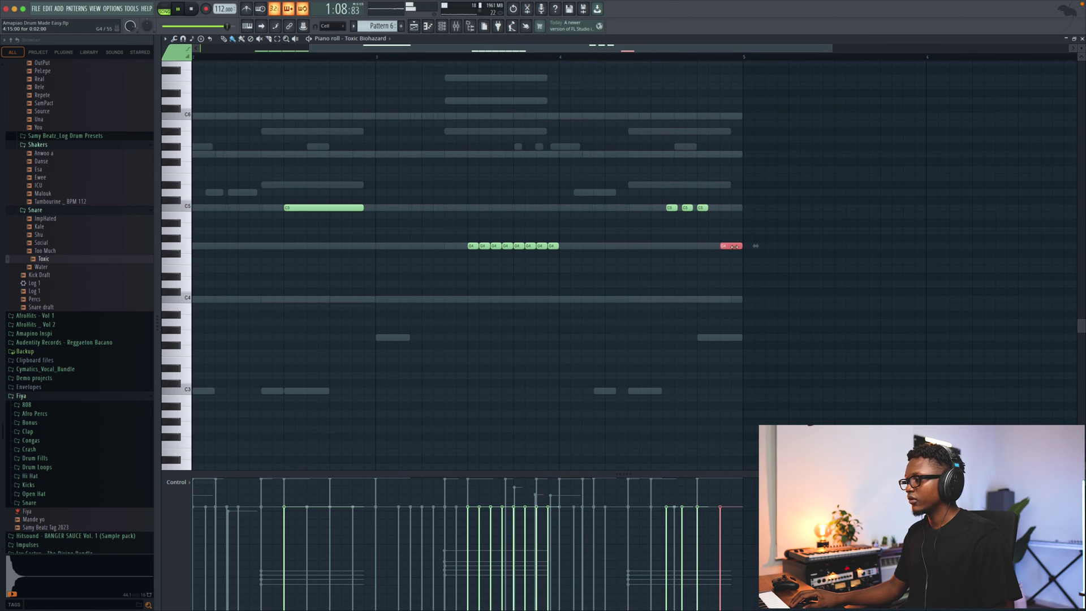
scroll(604, 244, left, 5)
scroll(605, 244, up, 2)
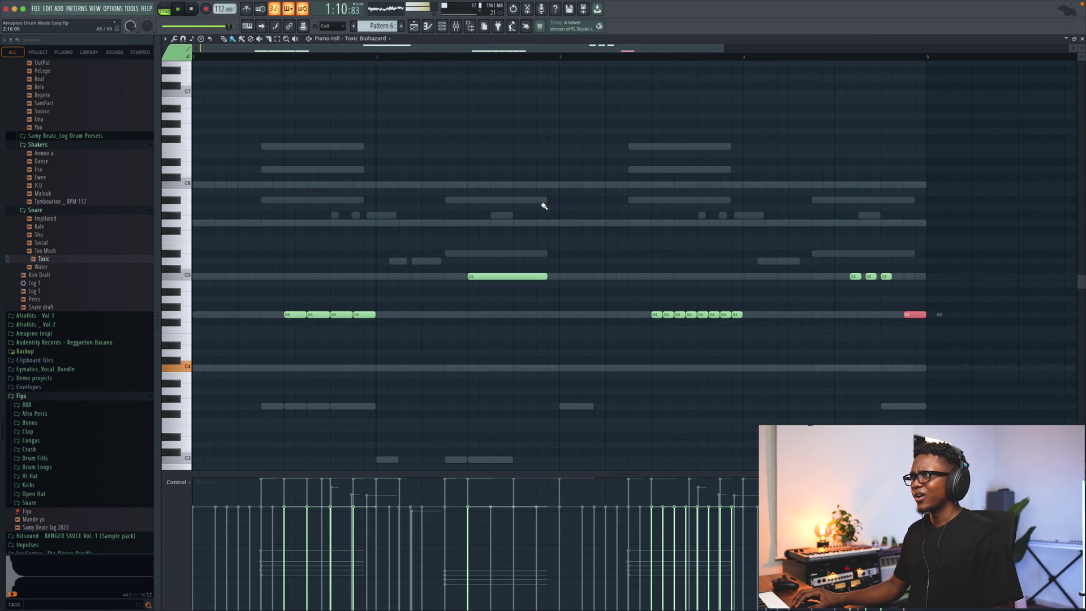
Transpose the Samy Beatz Log Vibe Top notes in Pattern 7 down one octave.
key(F5)
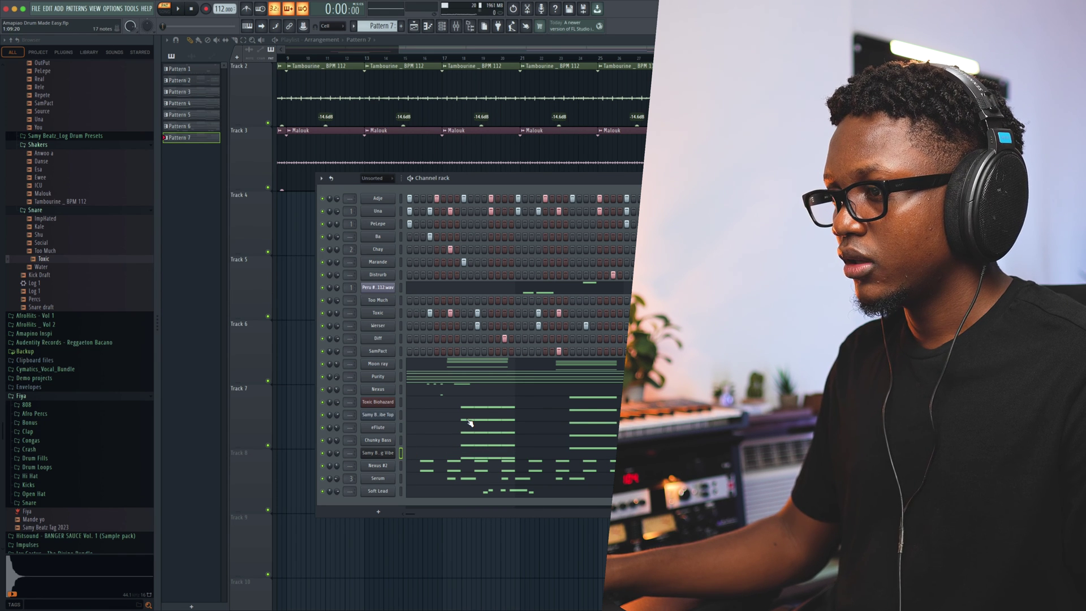
click(425, 417)
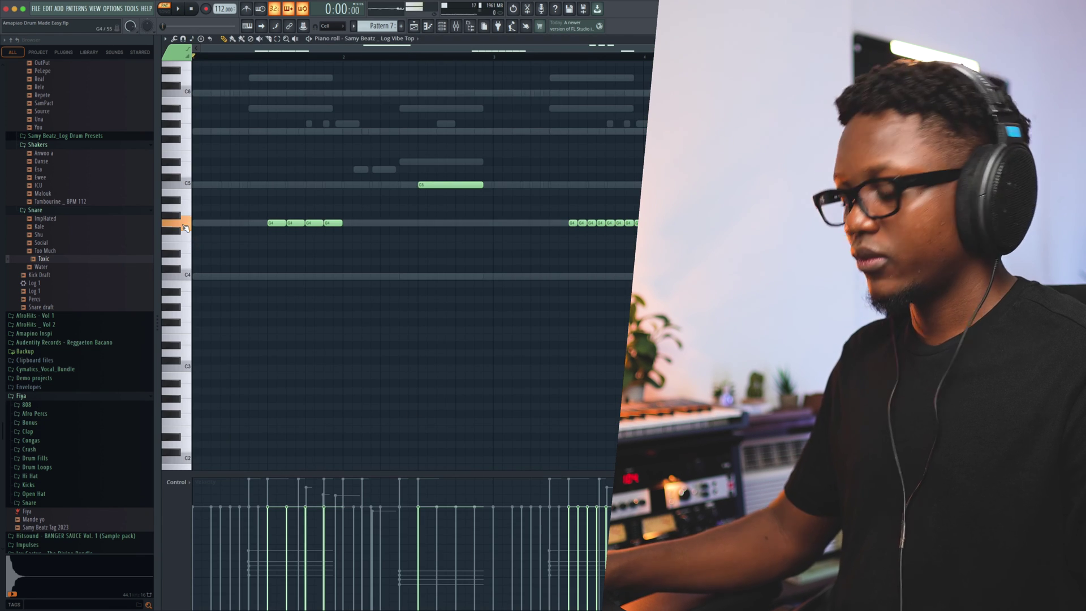
key(ctrl+Down)
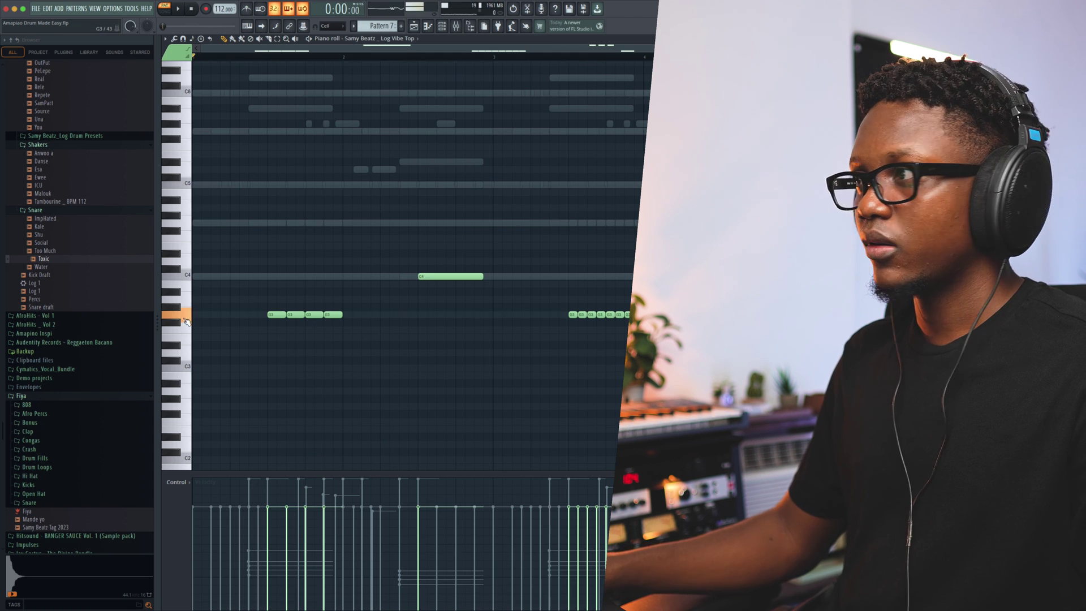
key(F7)
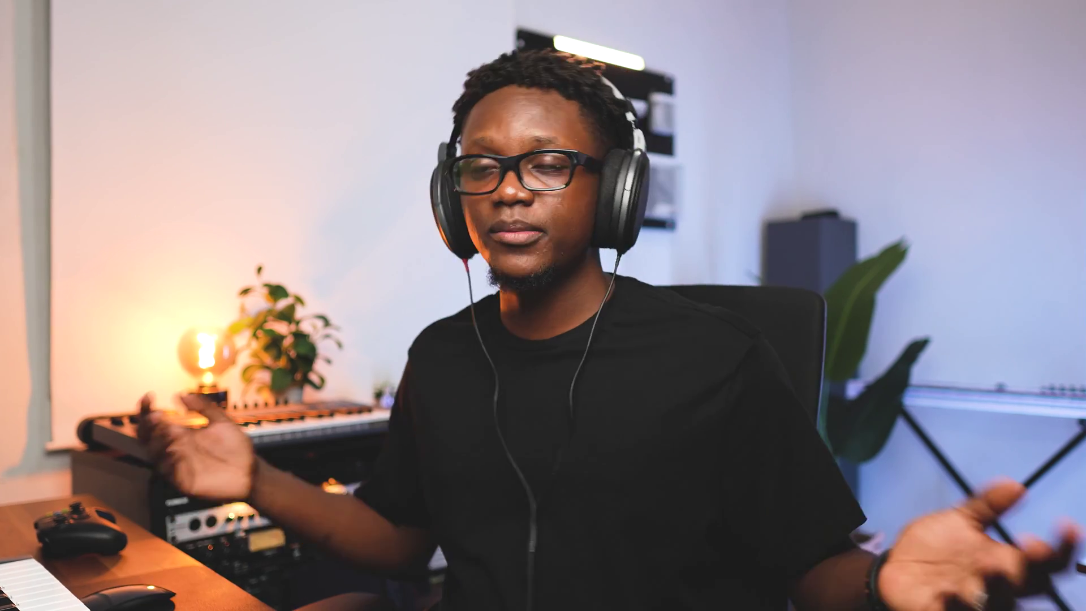